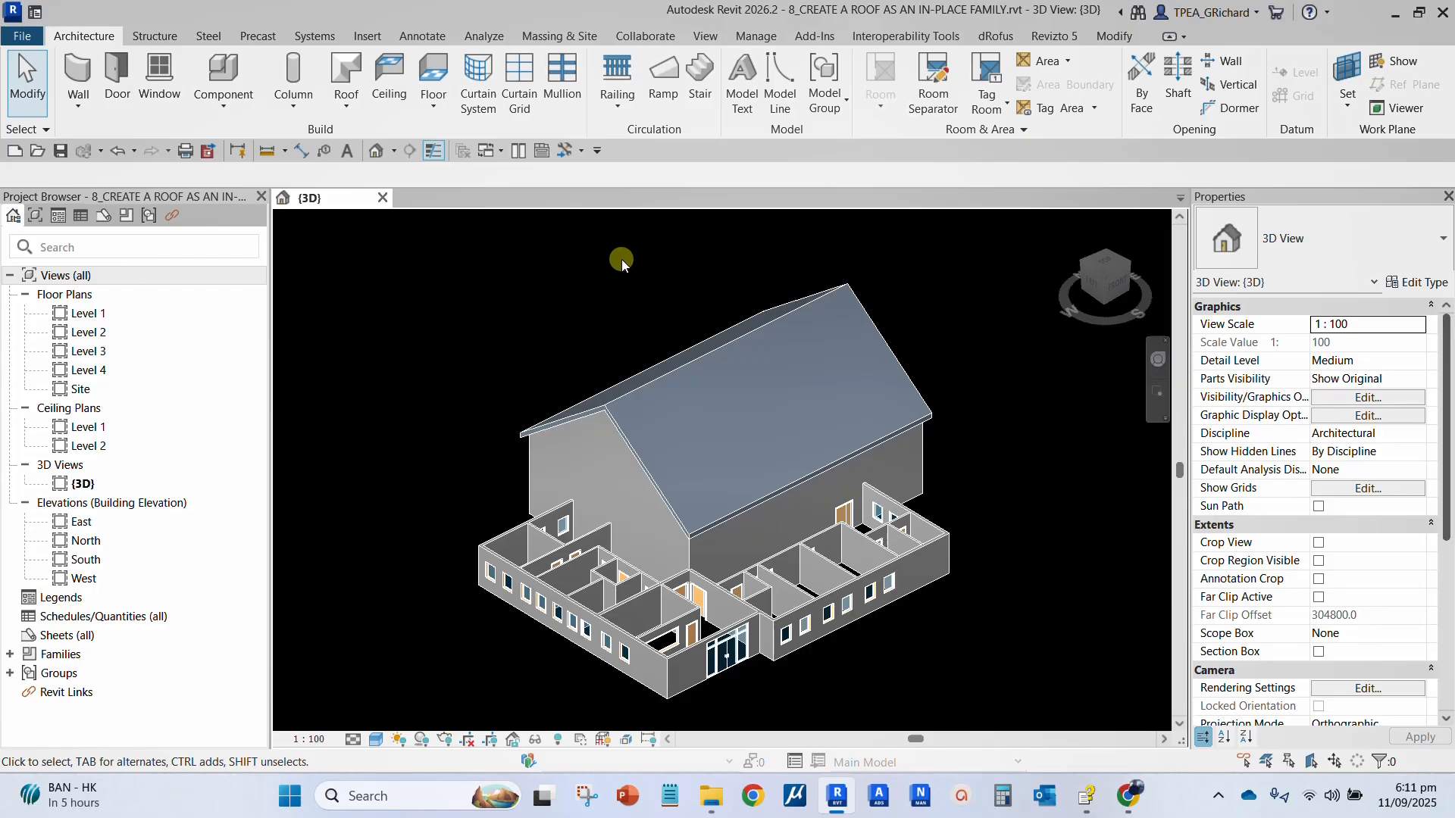
pyautogui.click(22, 36)
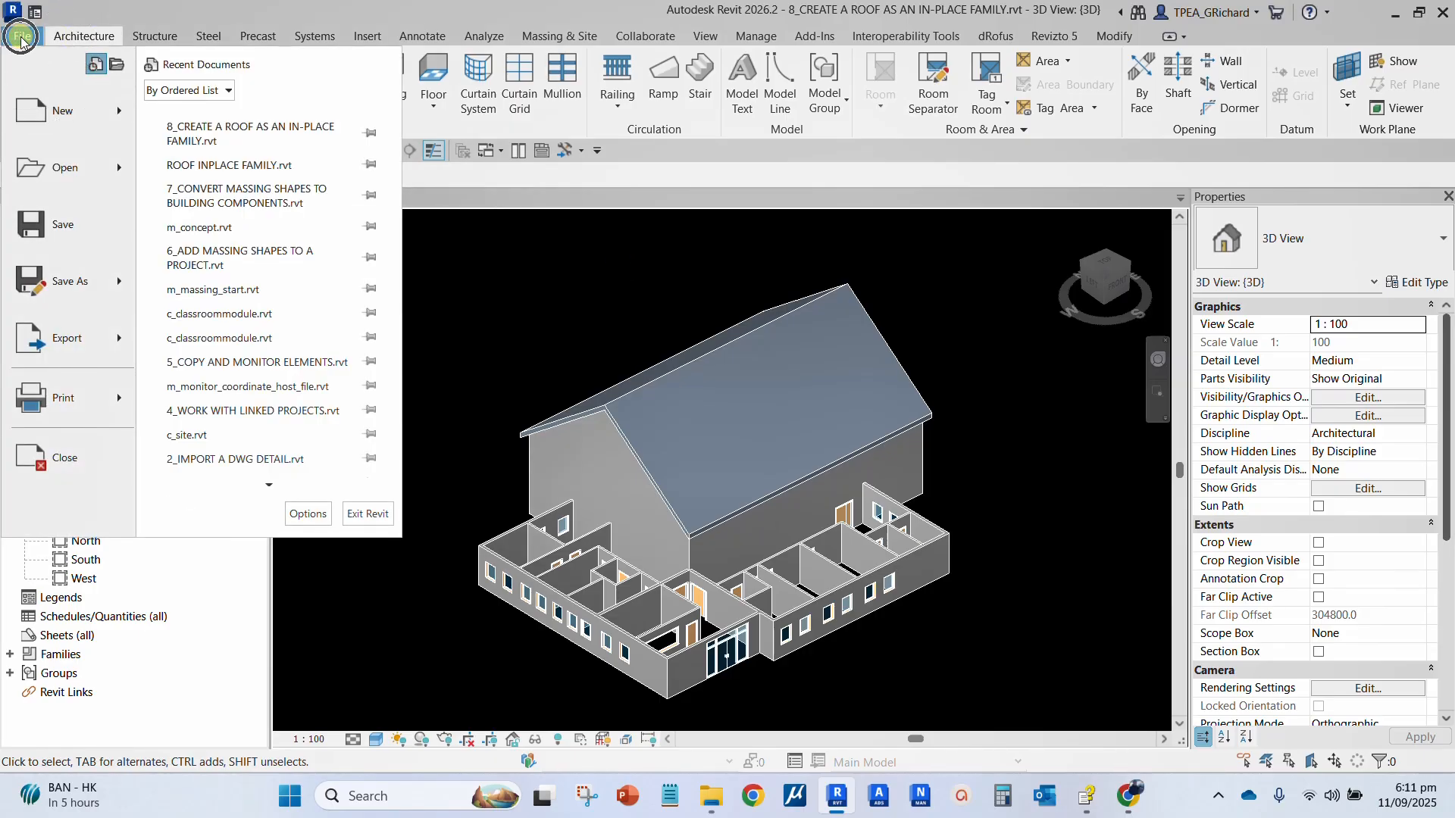
pyautogui.click(122, 113)
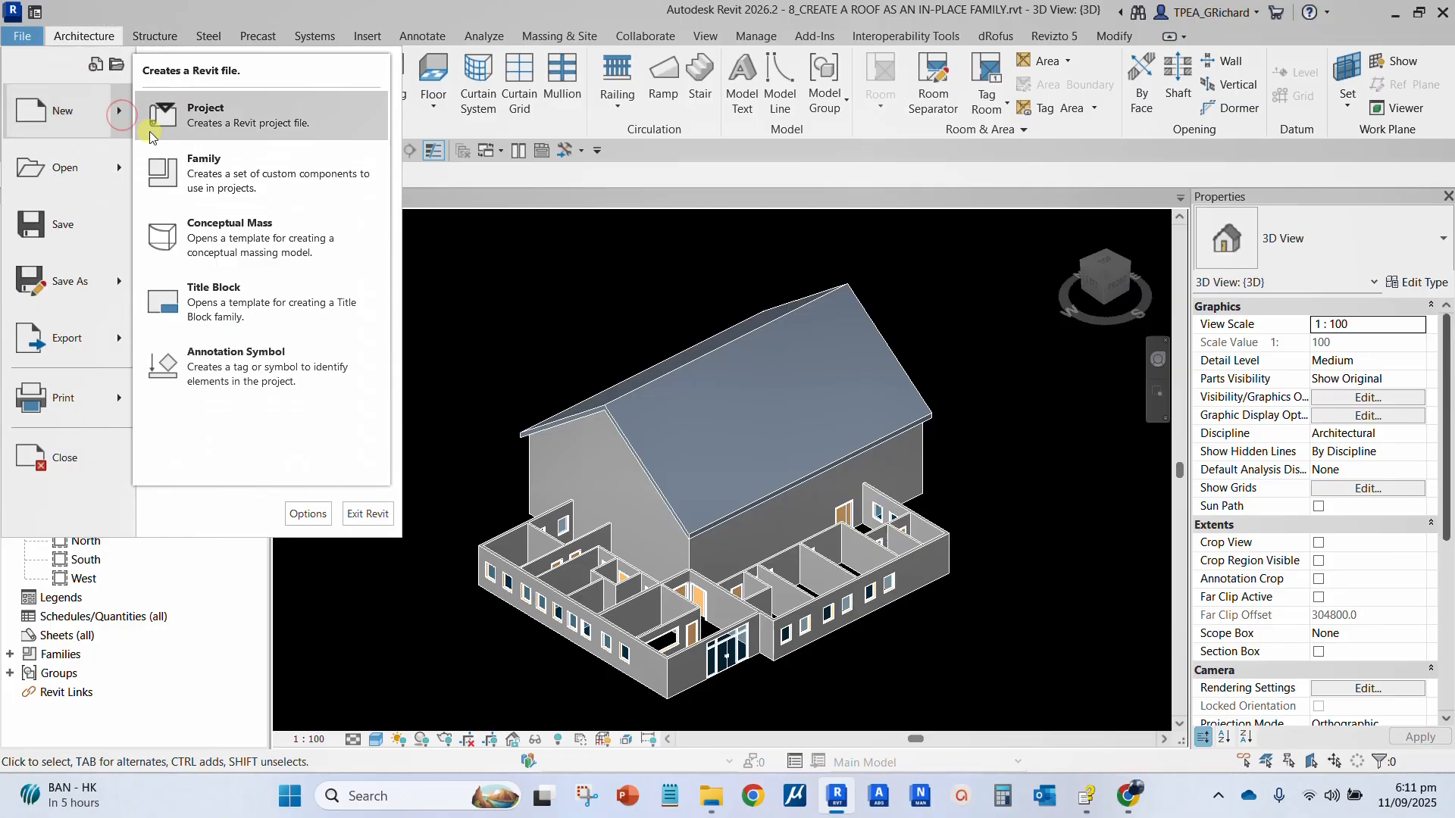
pyautogui.click(221, 176)
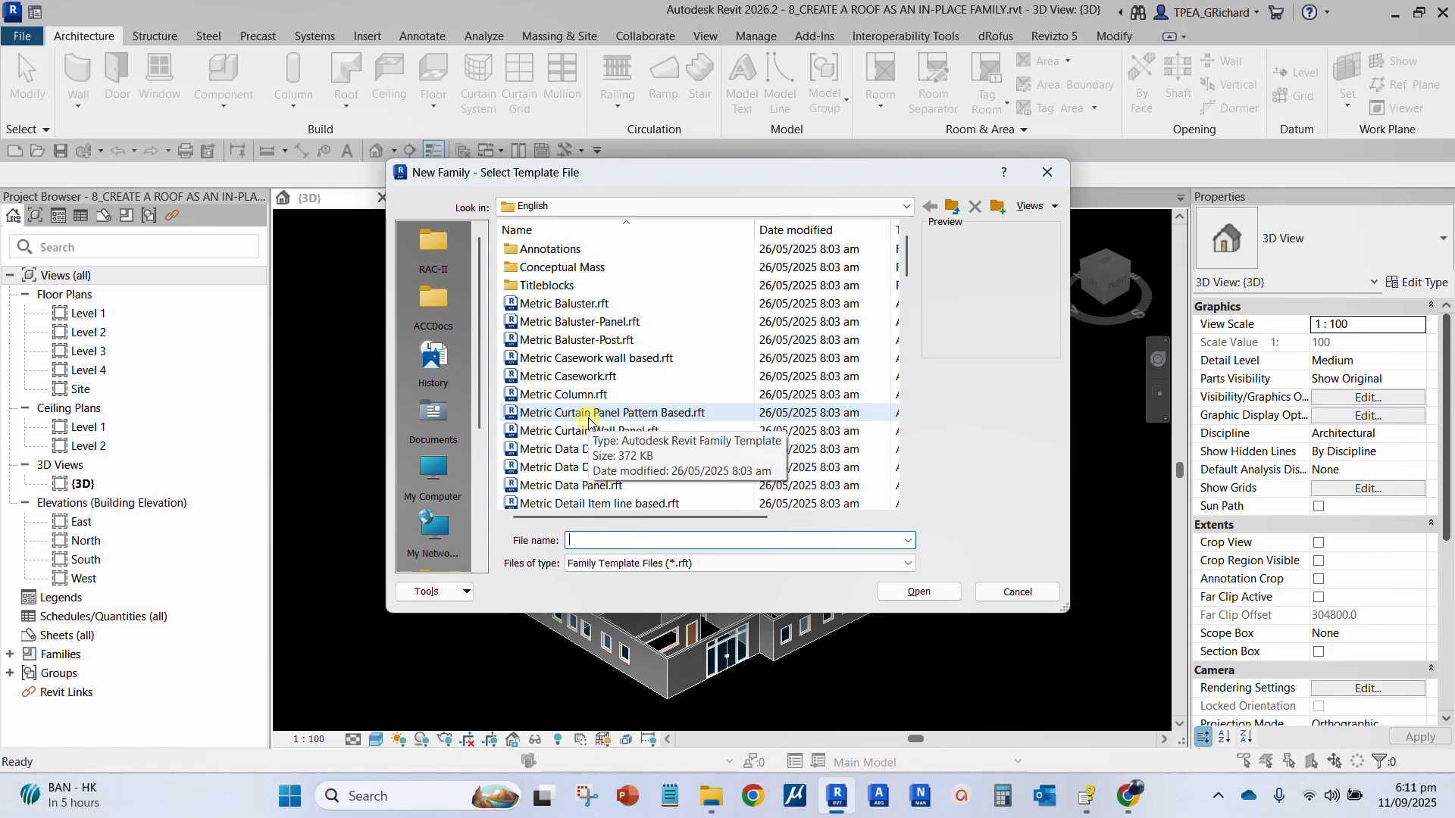
pyautogui.click(1015, 593)
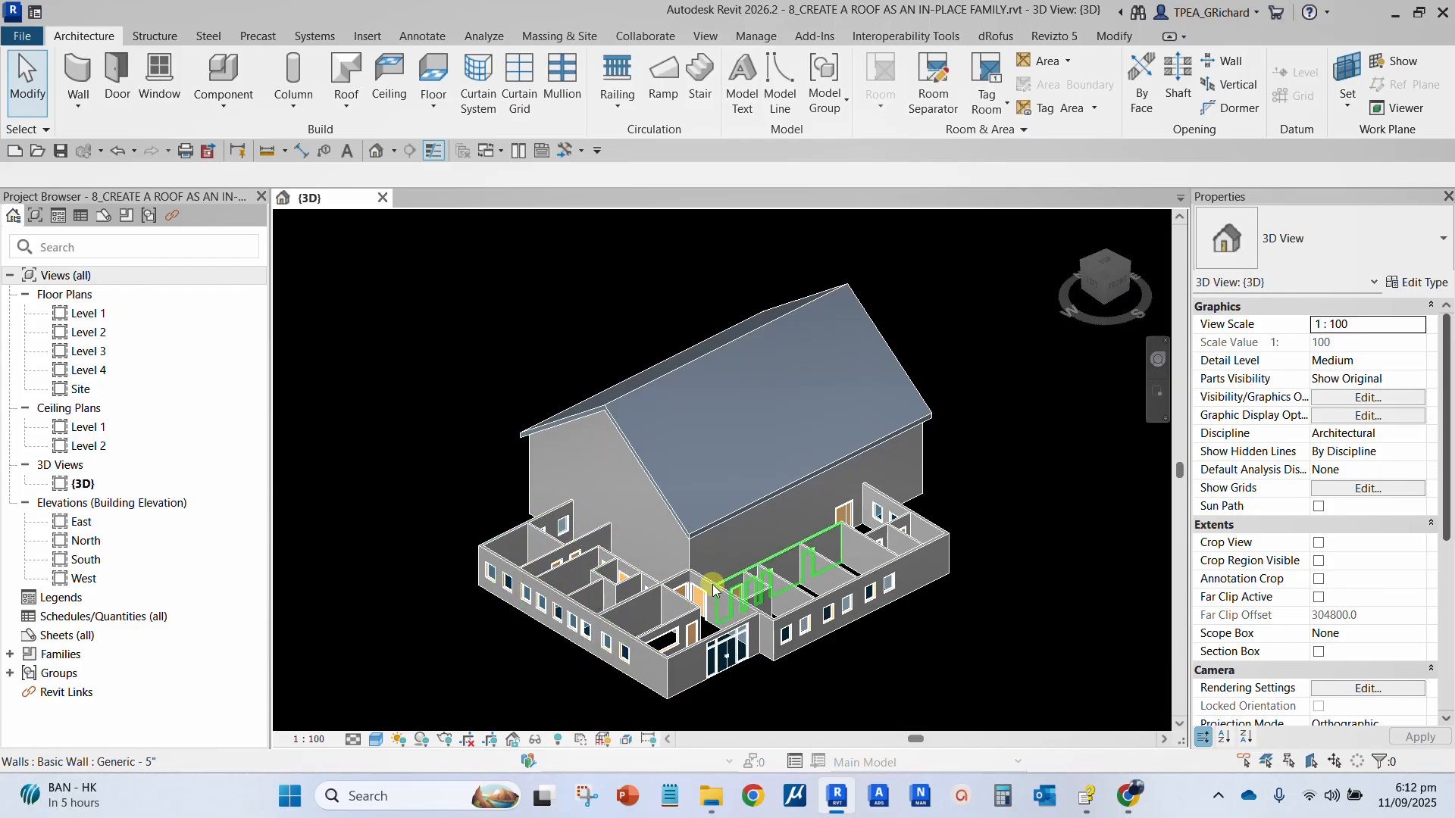
# - Start an in-place model component in the Roofs category and name it Vaulted Roof
pyautogui.scroll(3, 705, 583)
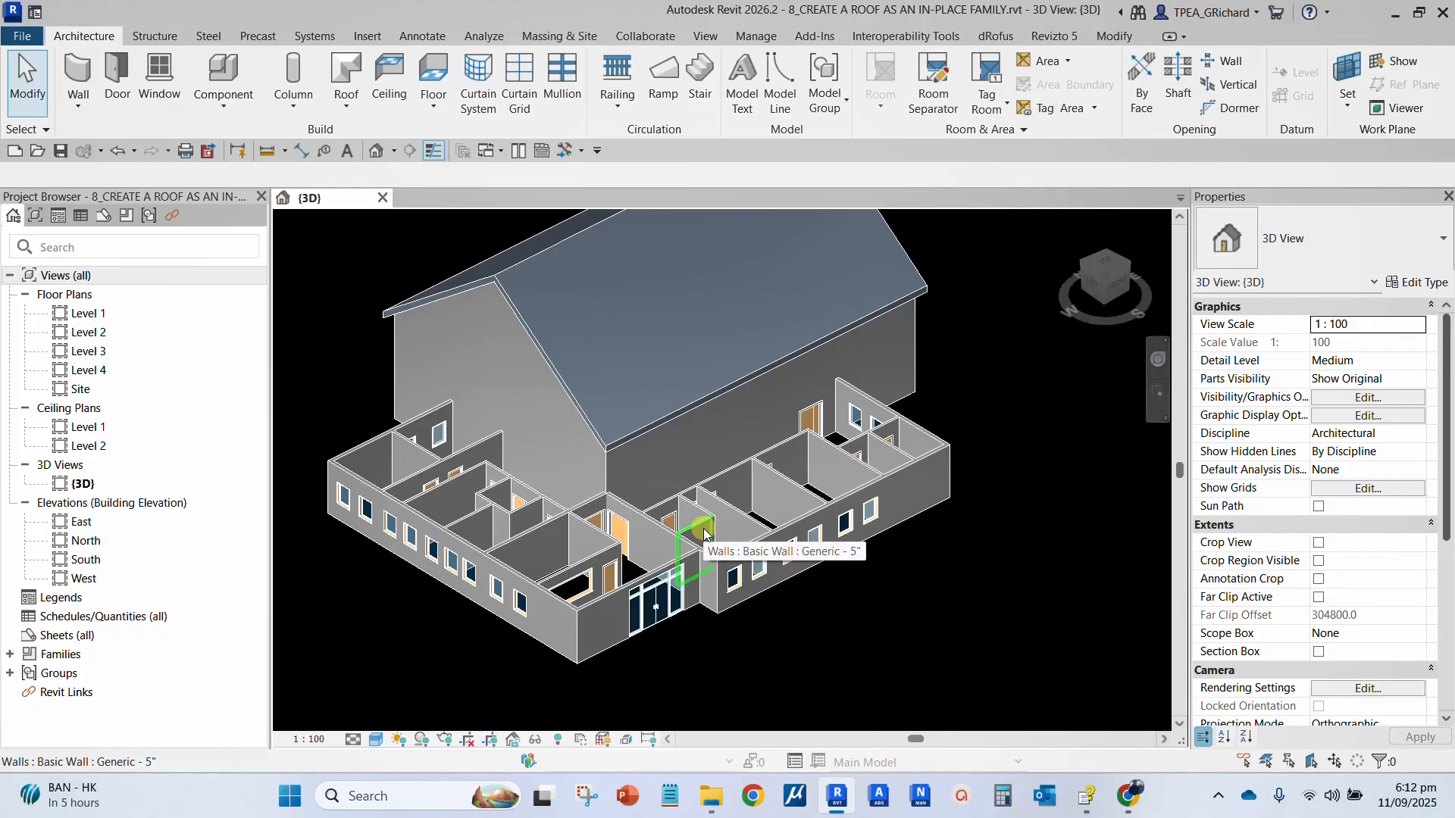
pyautogui.click(92, 38)
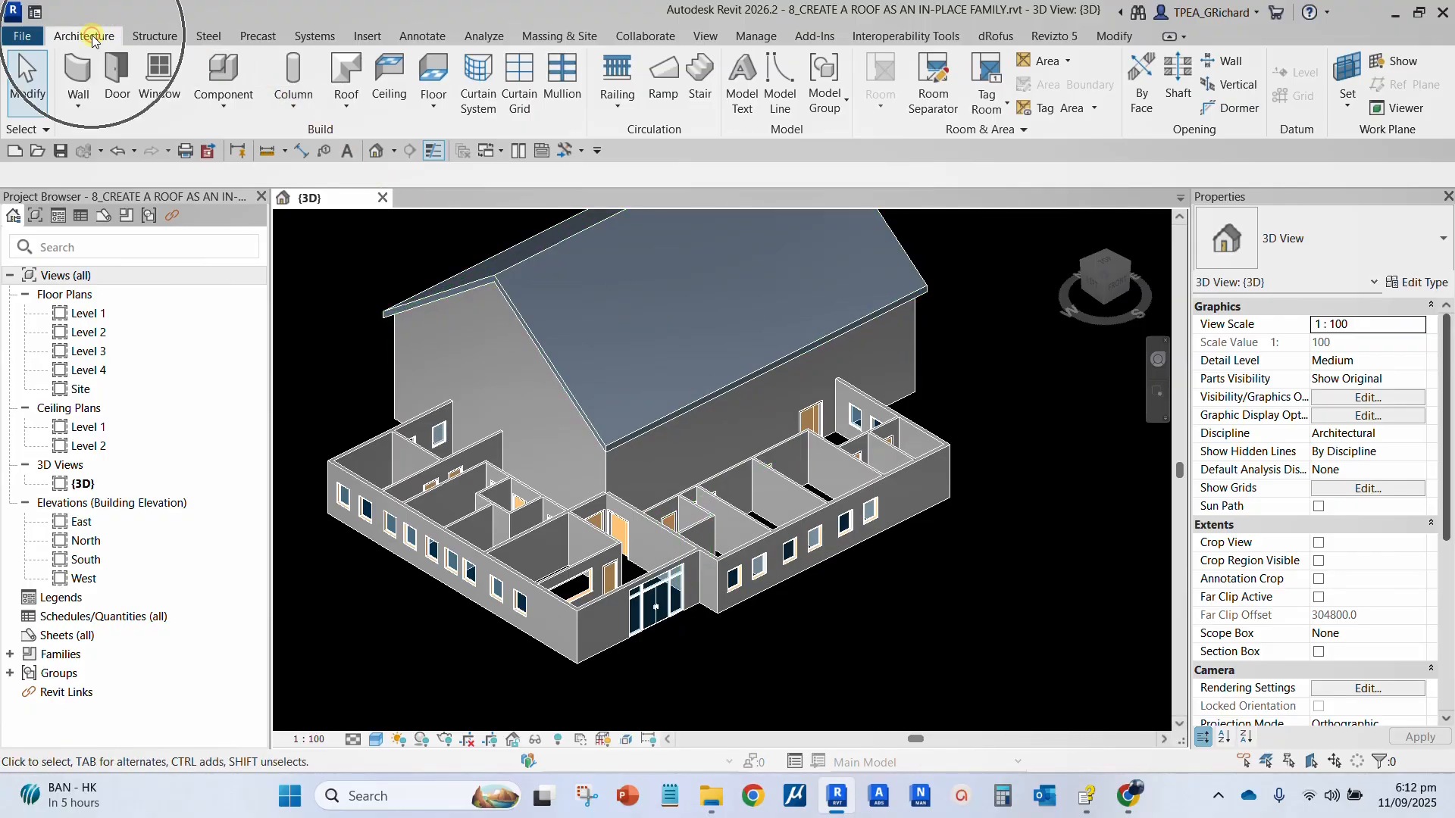
pyautogui.click(227, 111)
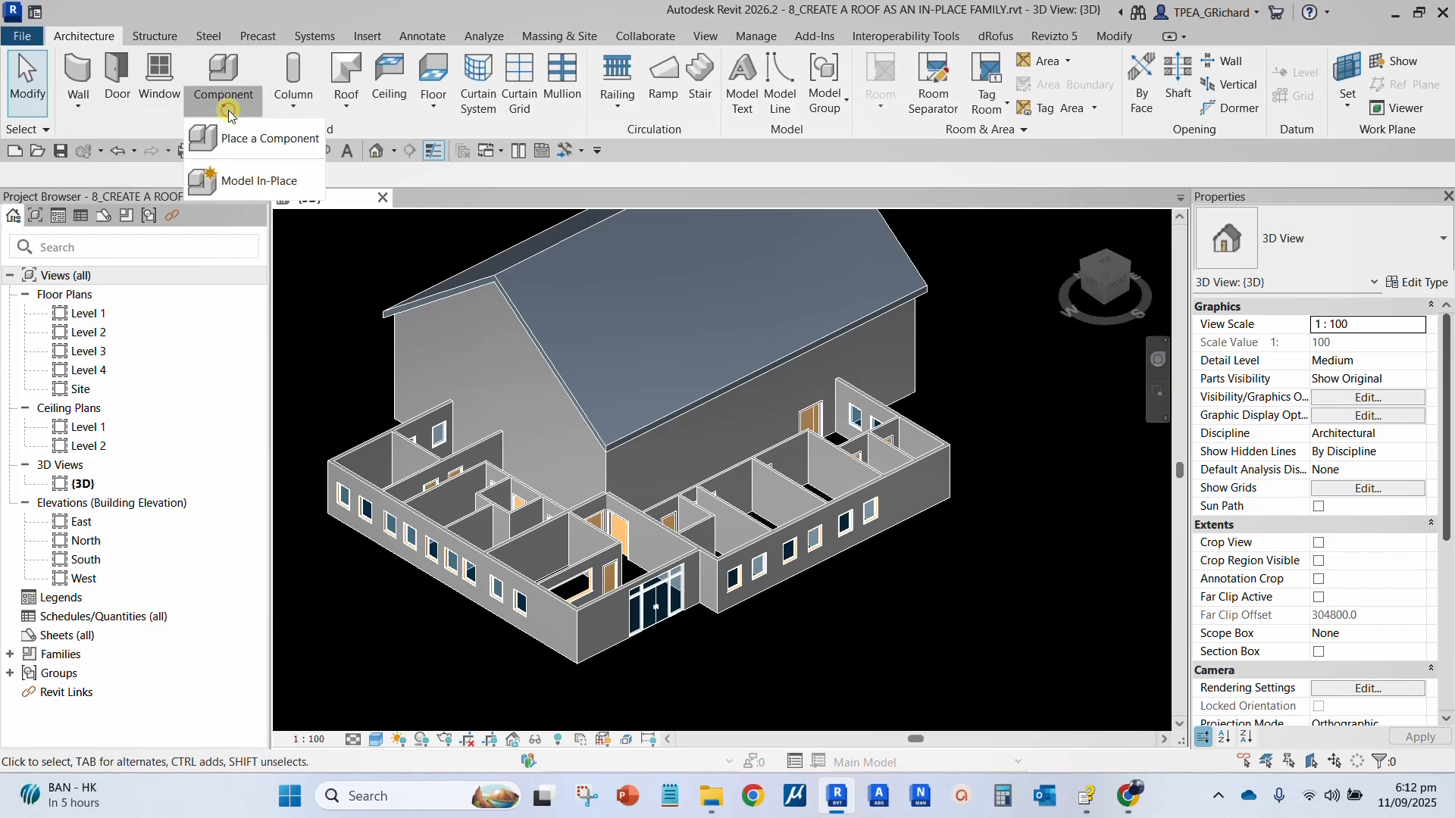
pyautogui.click(239, 186)
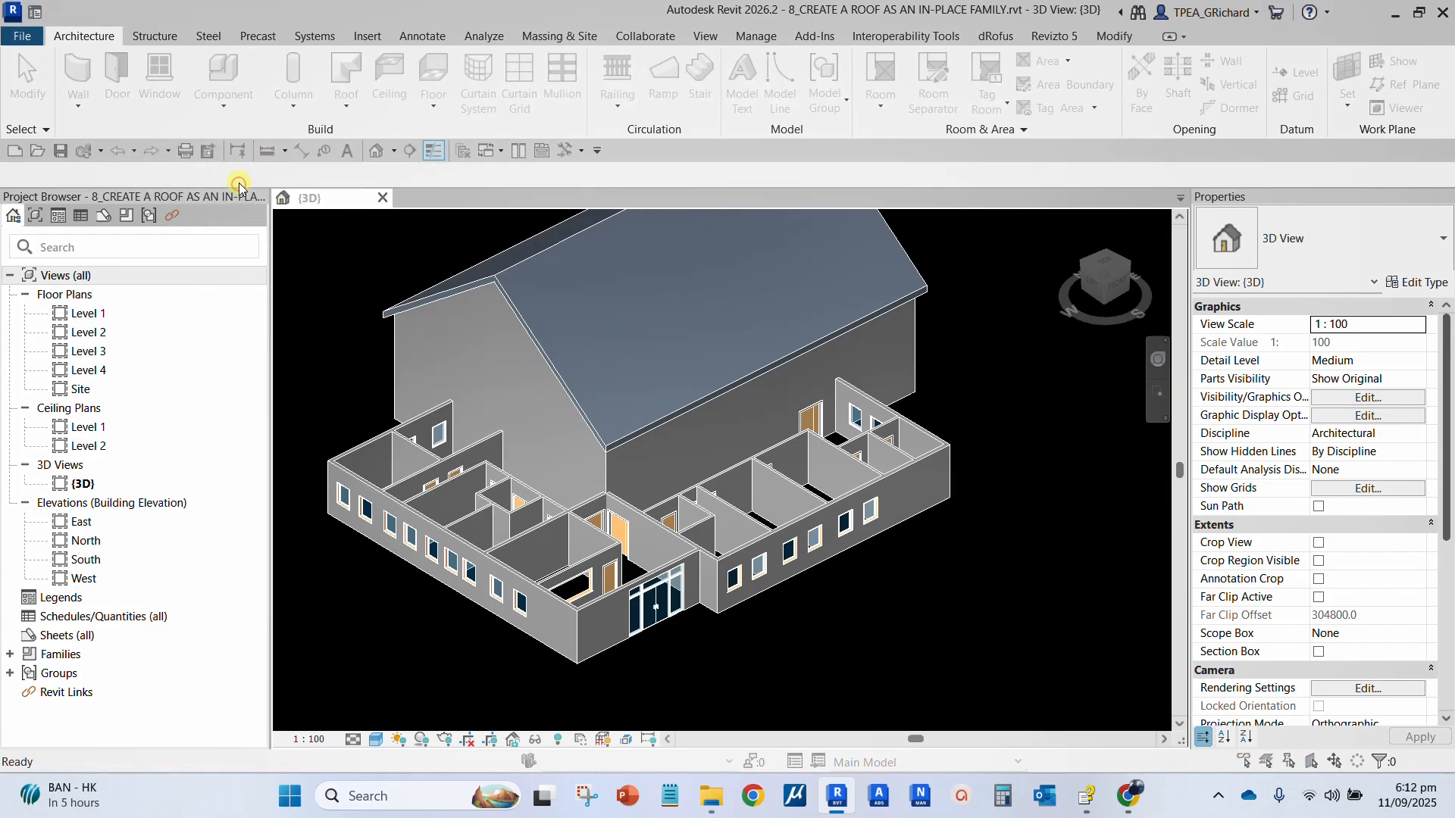
pyautogui.click(656, 359)
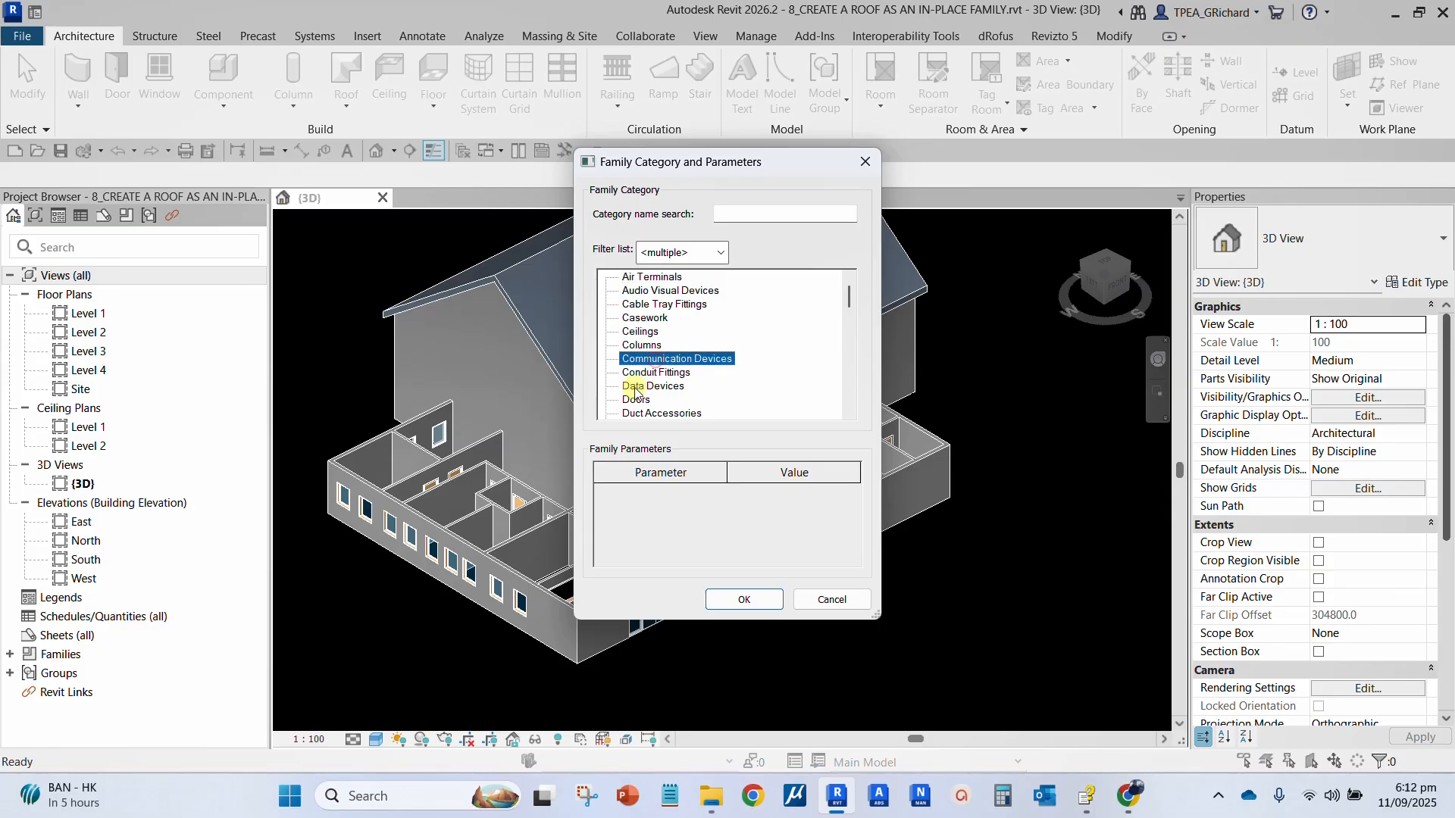
pyautogui.scroll(-2, 651, 371)
pyautogui.scroll(-10, 644, 379)
pyautogui.click(640, 397)
pyautogui.scroll(-2, 639, 390)
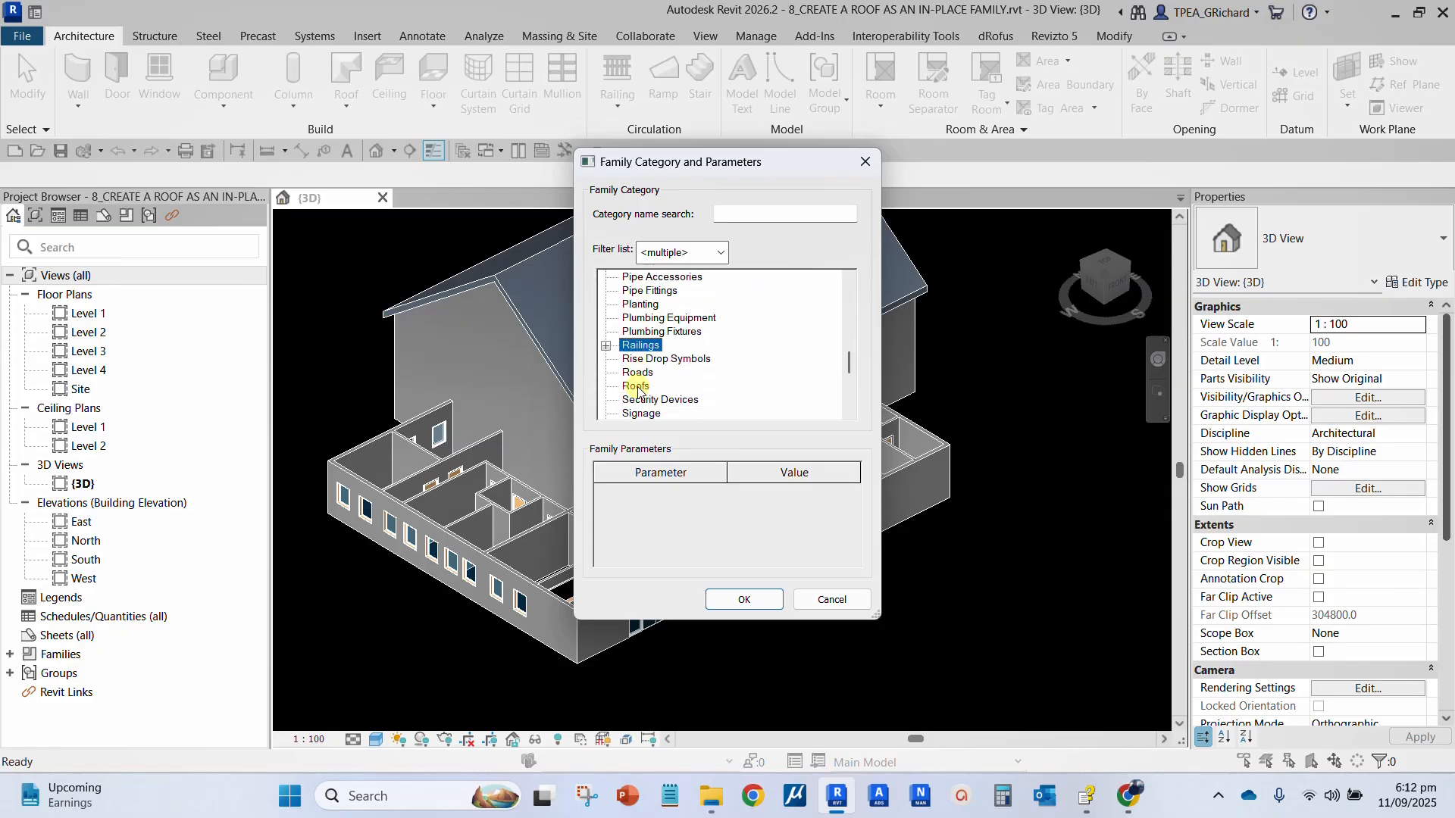
pyautogui.click(638, 387)
pyautogui.doubleClick(640, 391)
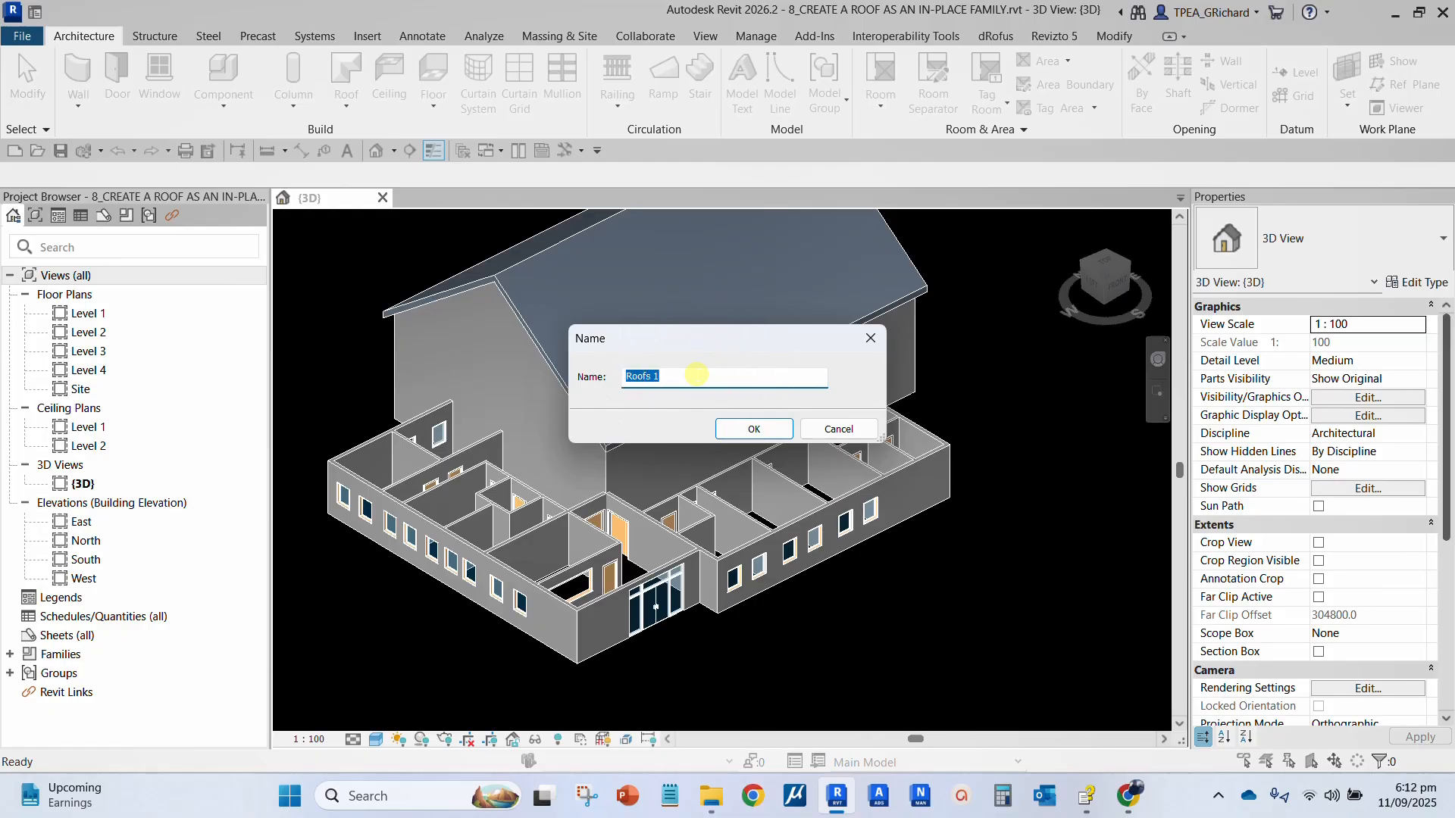
pyautogui.write('Vaulted Roof')
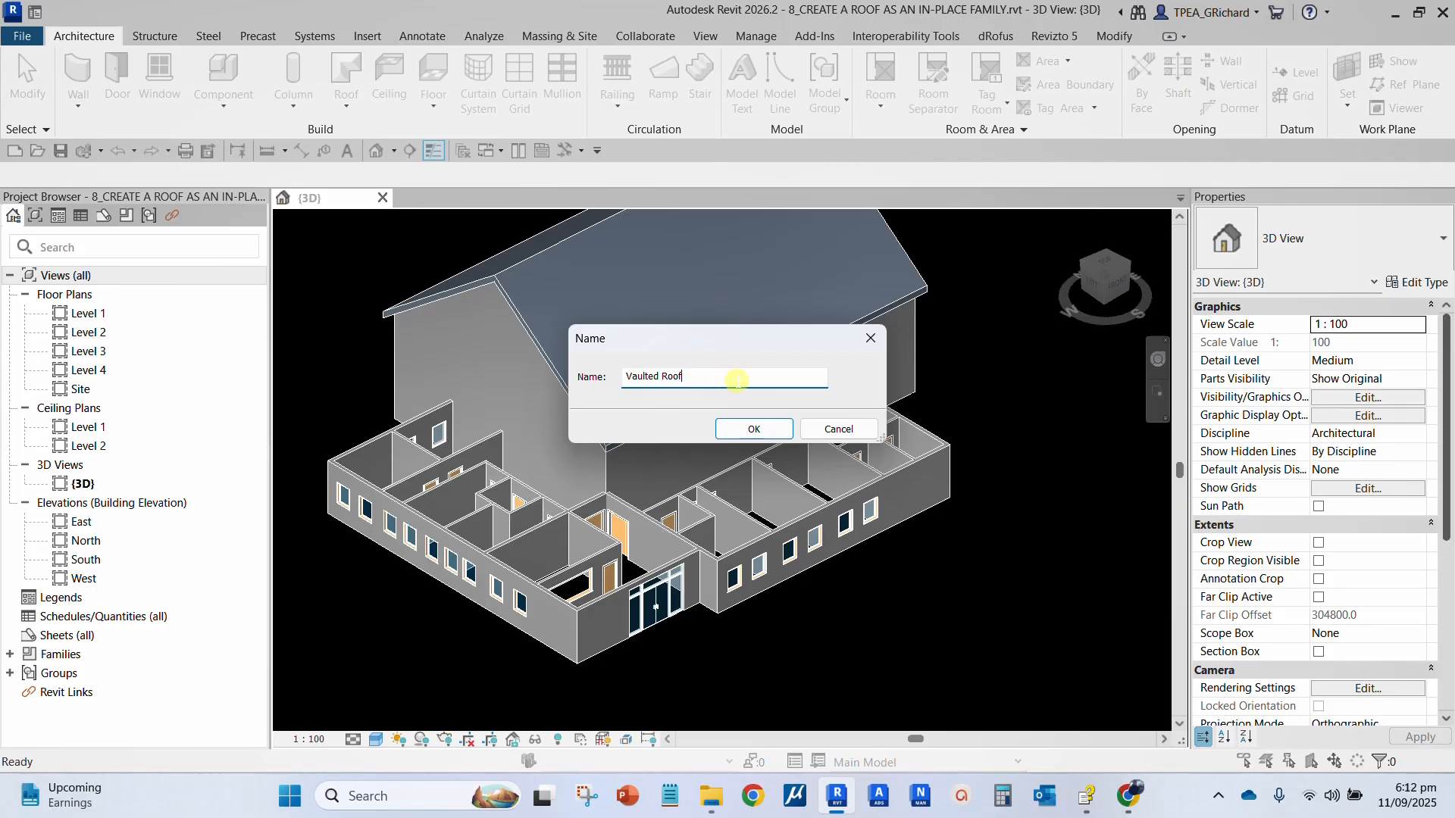
pyautogui.click(752, 430)
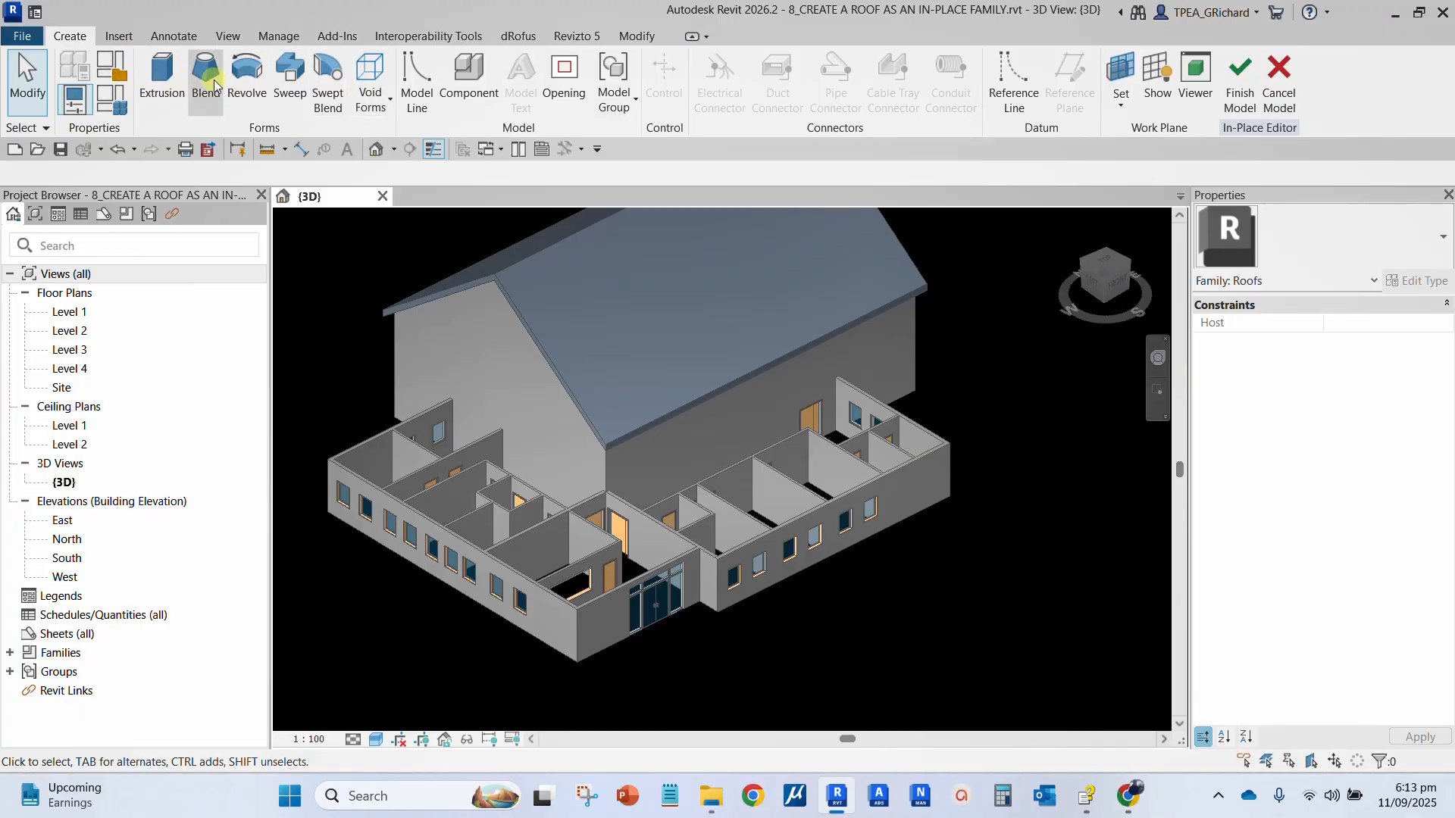
pyautogui.click(119, 36)
pyautogui.click(175, 38)
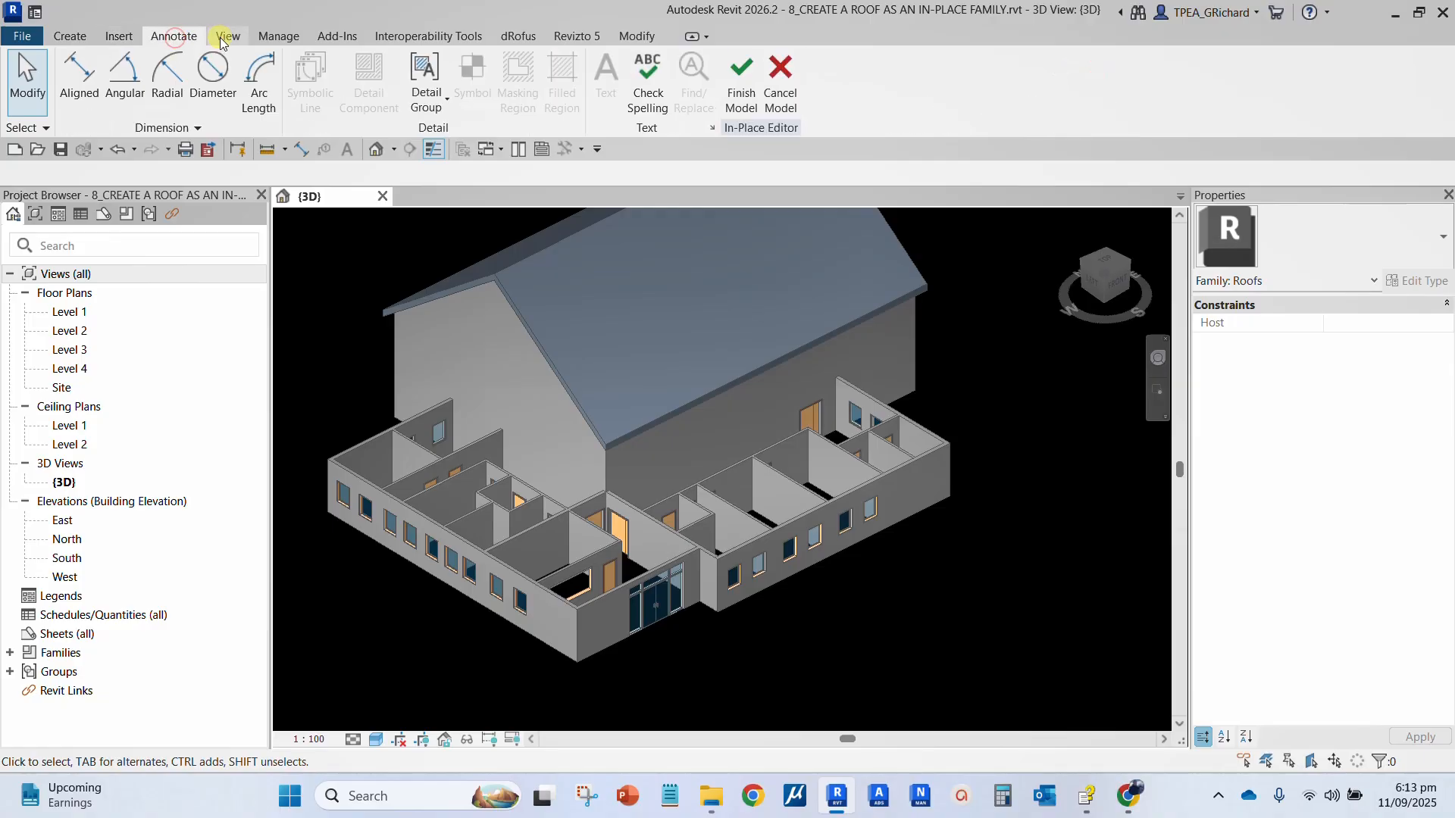
pyautogui.click(227, 38)
pyautogui.click(276, 38)
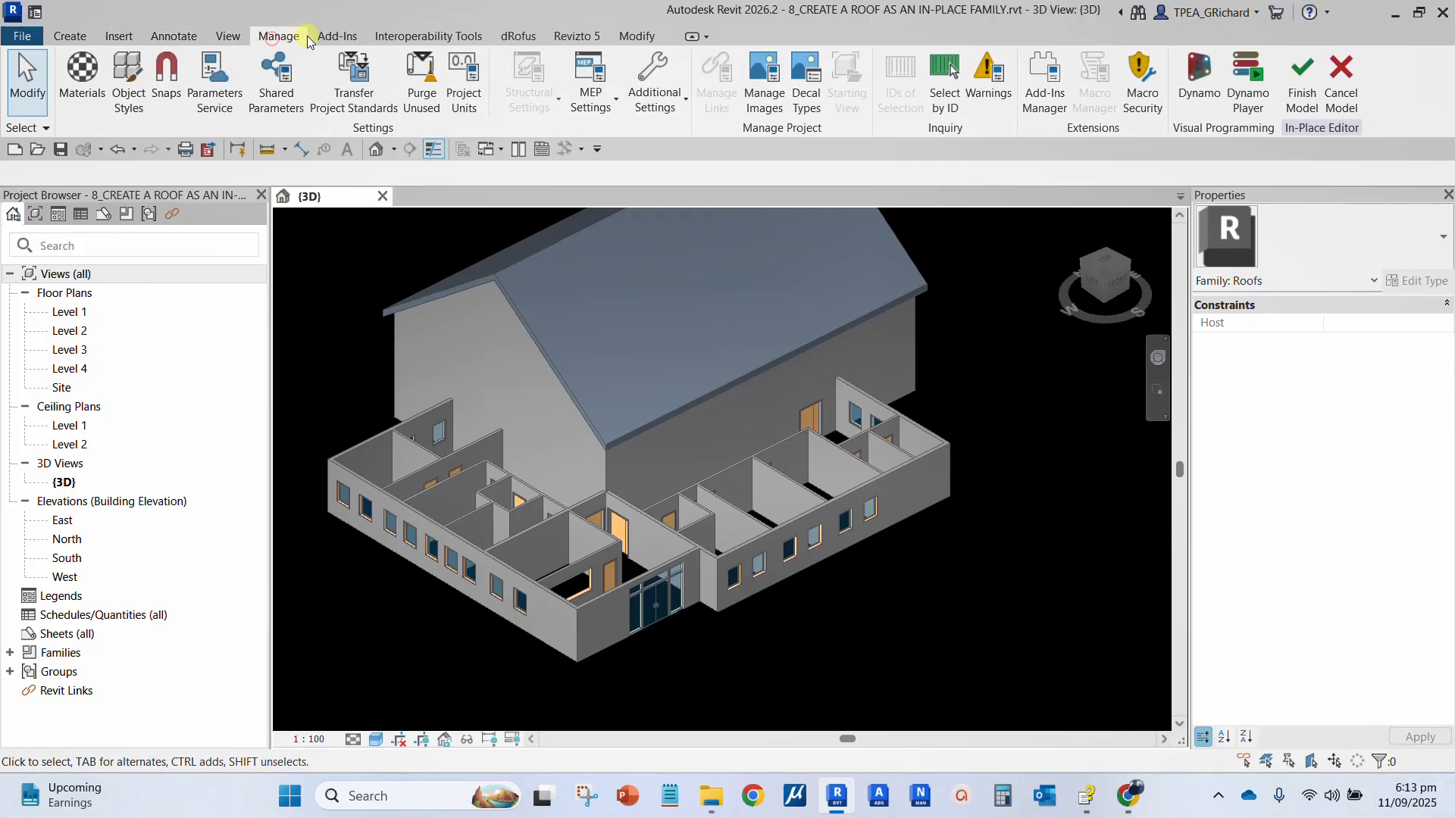
pyautogui.click(335, 36)
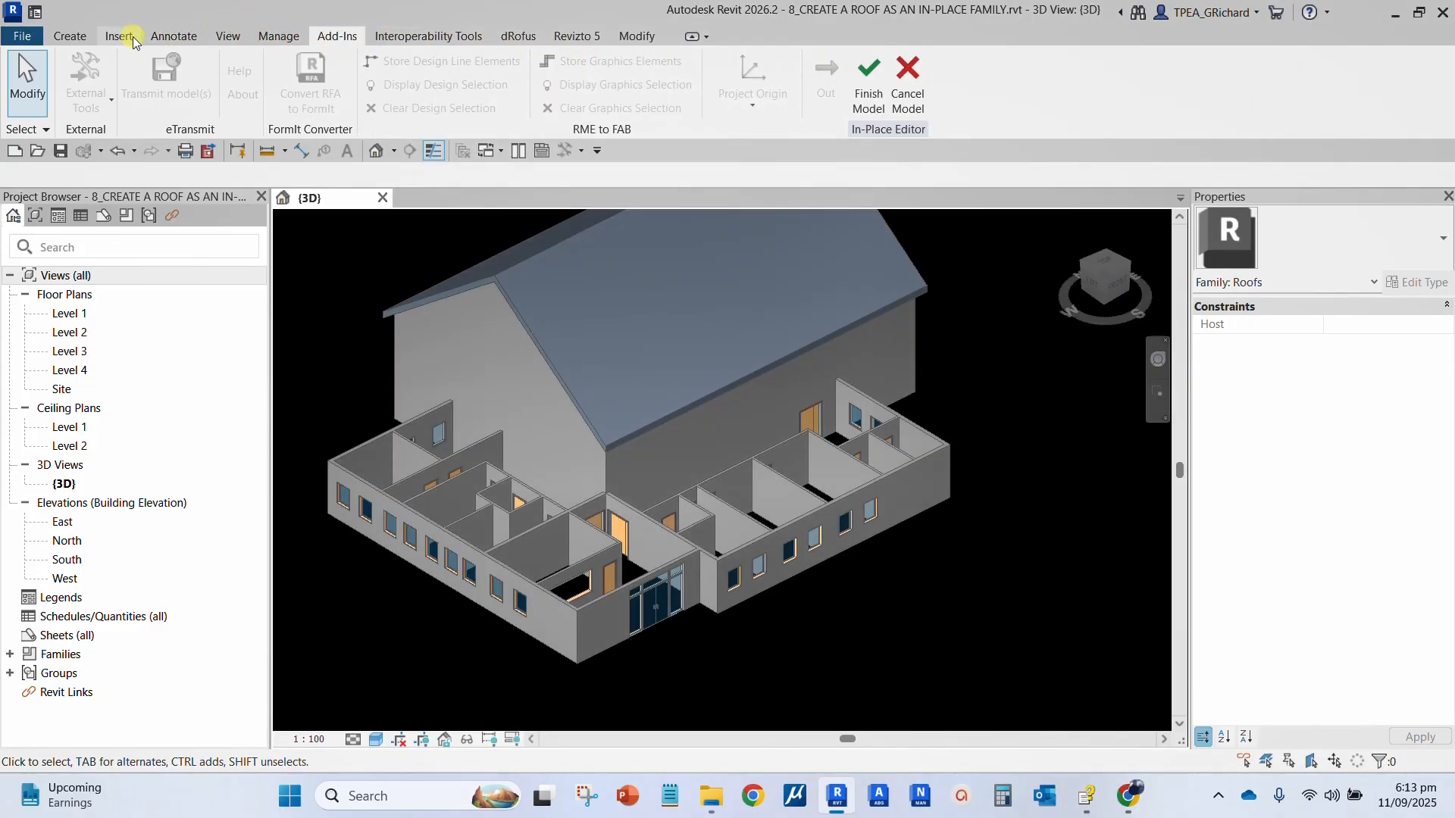
pyautogui.click(74, 37)
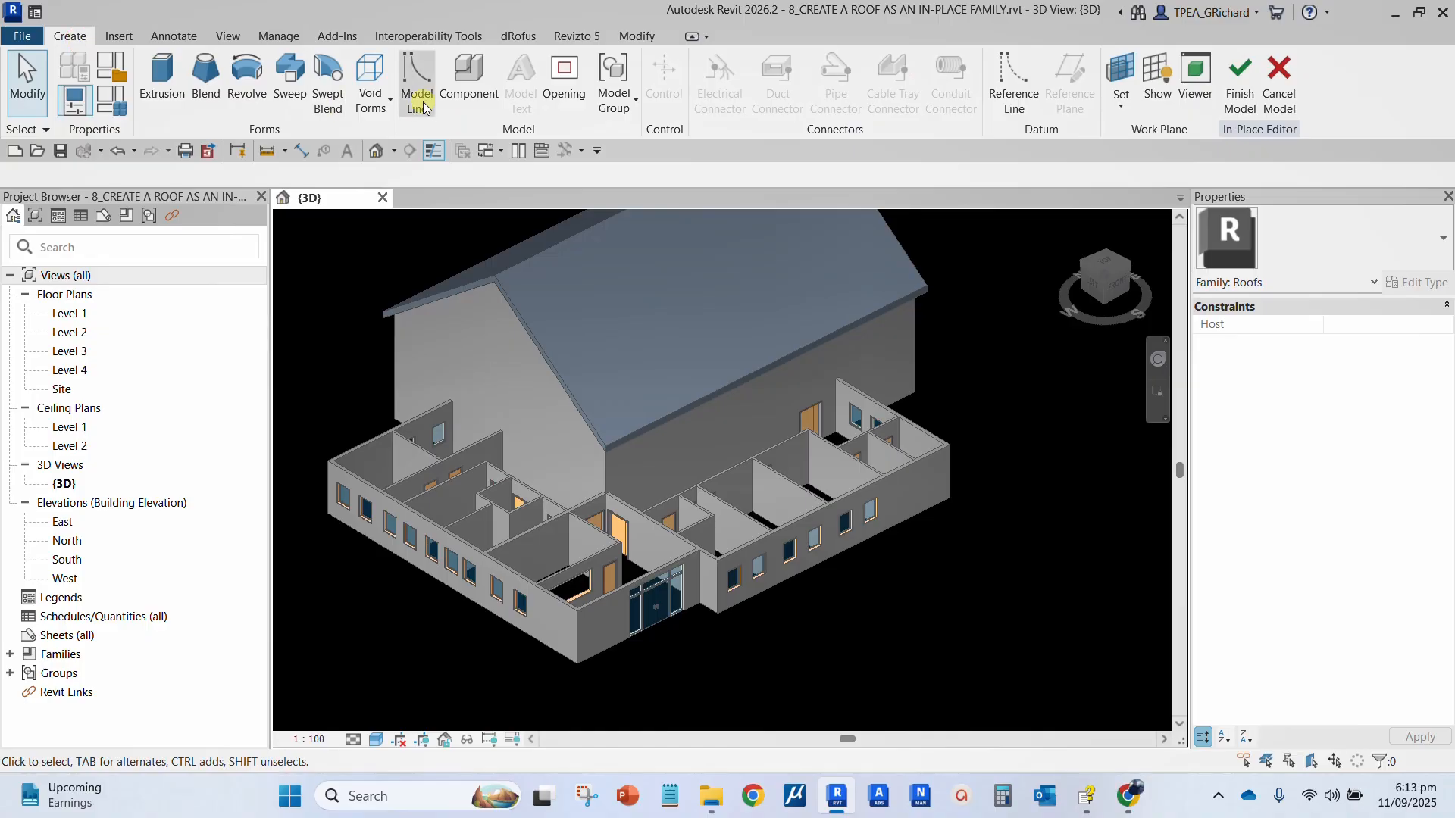
pyautogui.click(79, 41)
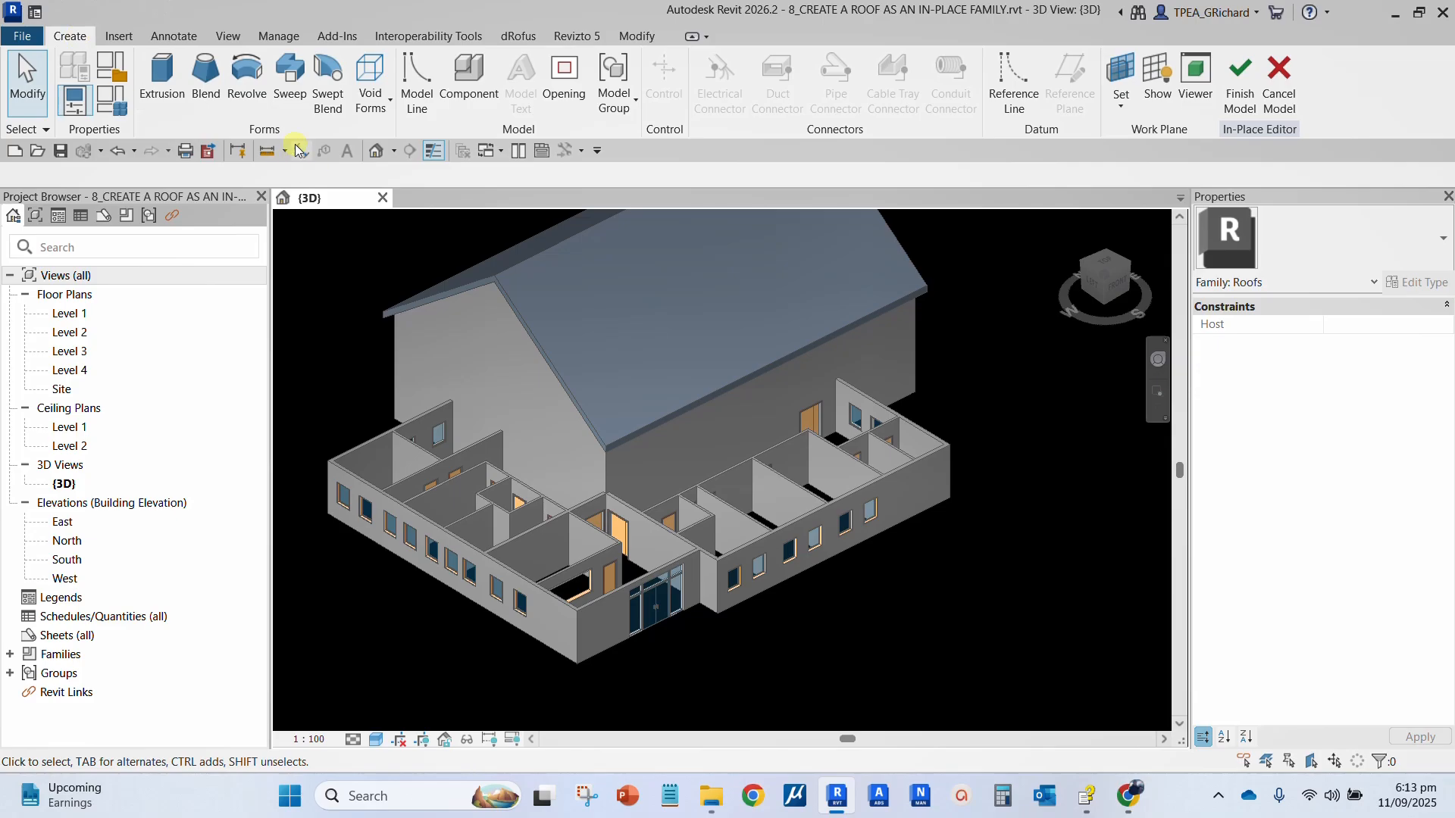
pyautogui.click(259, 133)
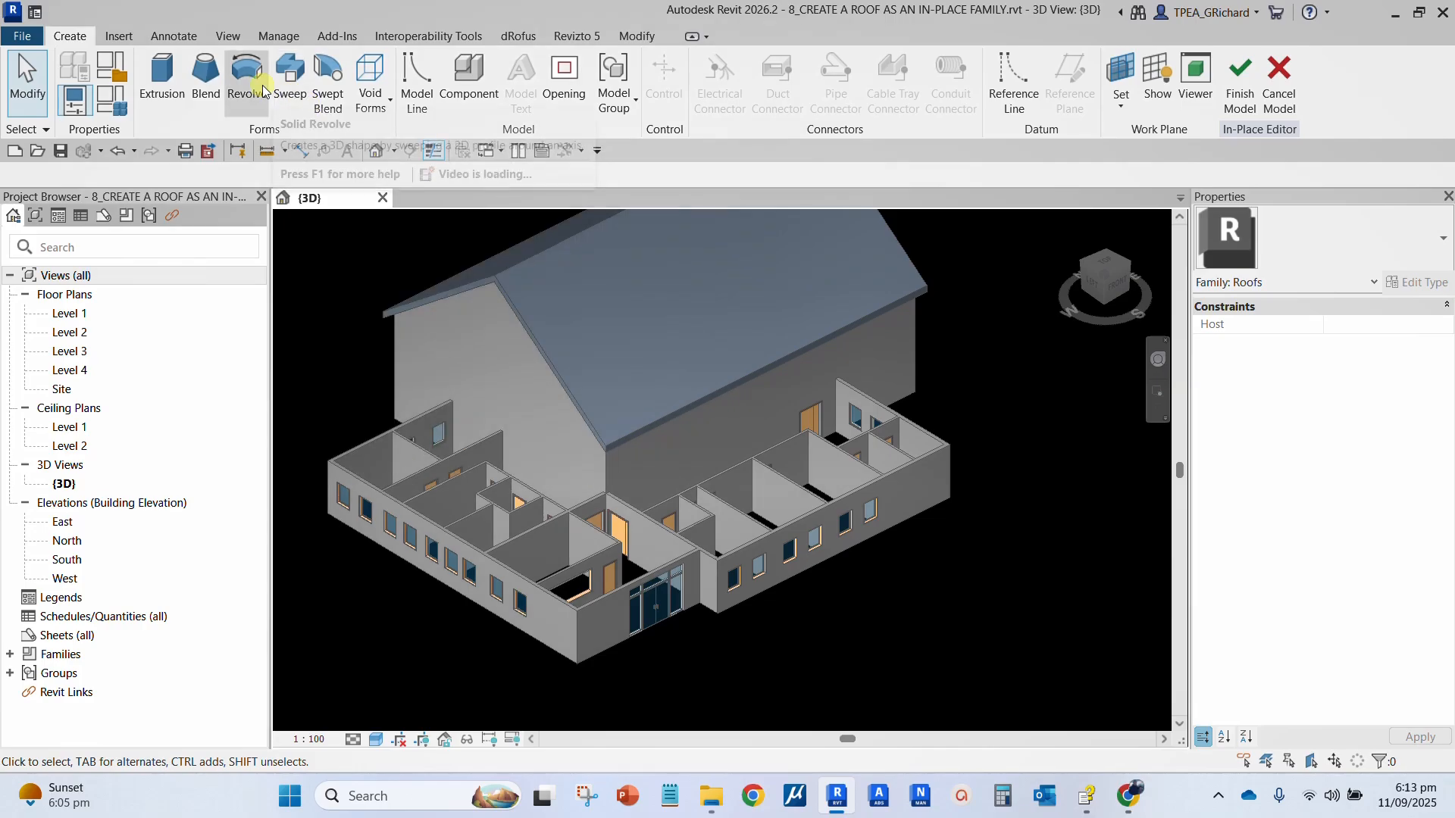
pyautogui.press('ctrl')
pyautogui.press('ctrl')
# - Start a solid Sweep using Pick Path and pick the top outer edge of the long south exterior wall beside the glazed entrance
pyautogui.click(293, 89)
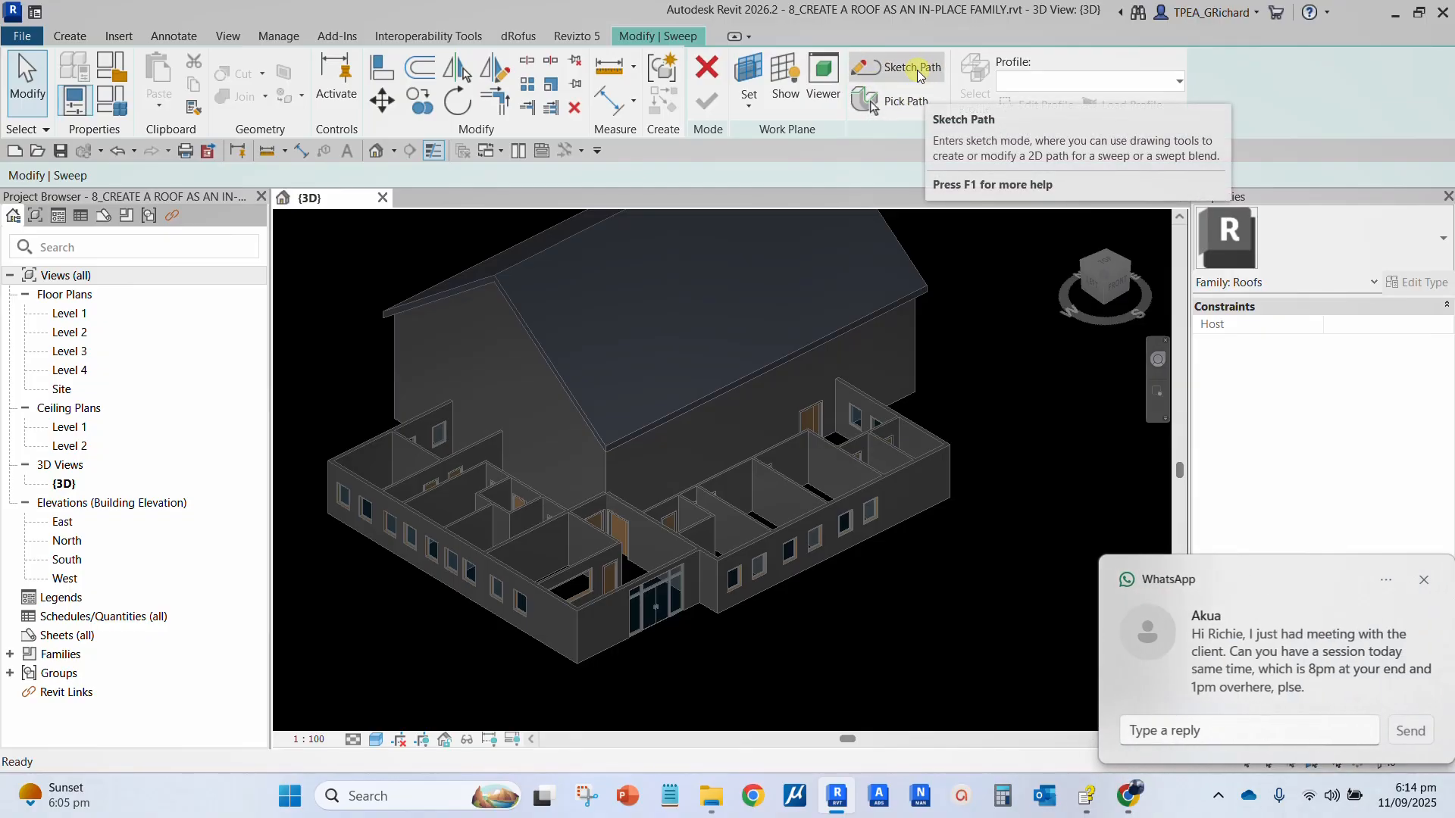
pyautogui.click(1414, 581)
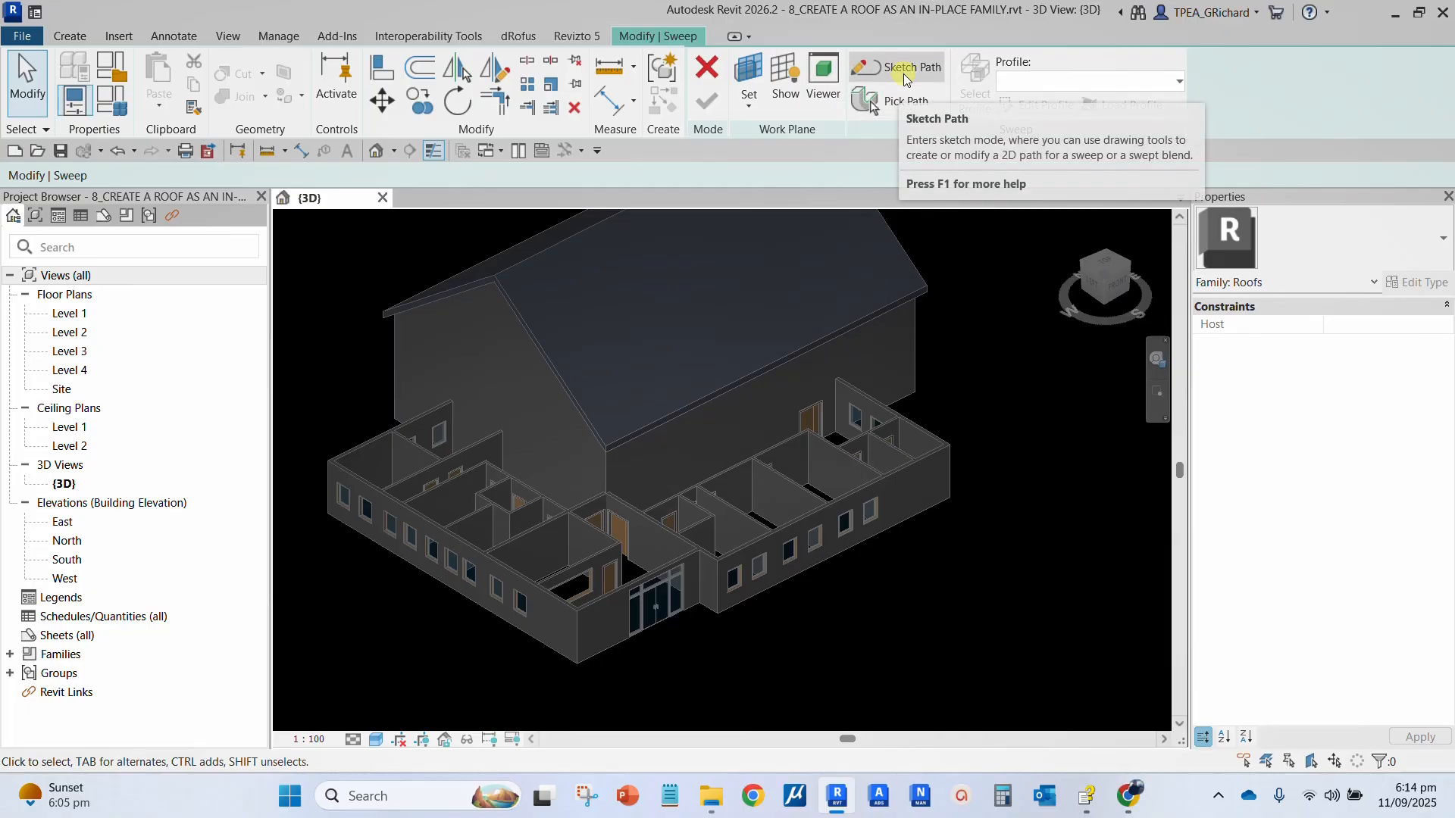
pyautogui.click(897, 113)
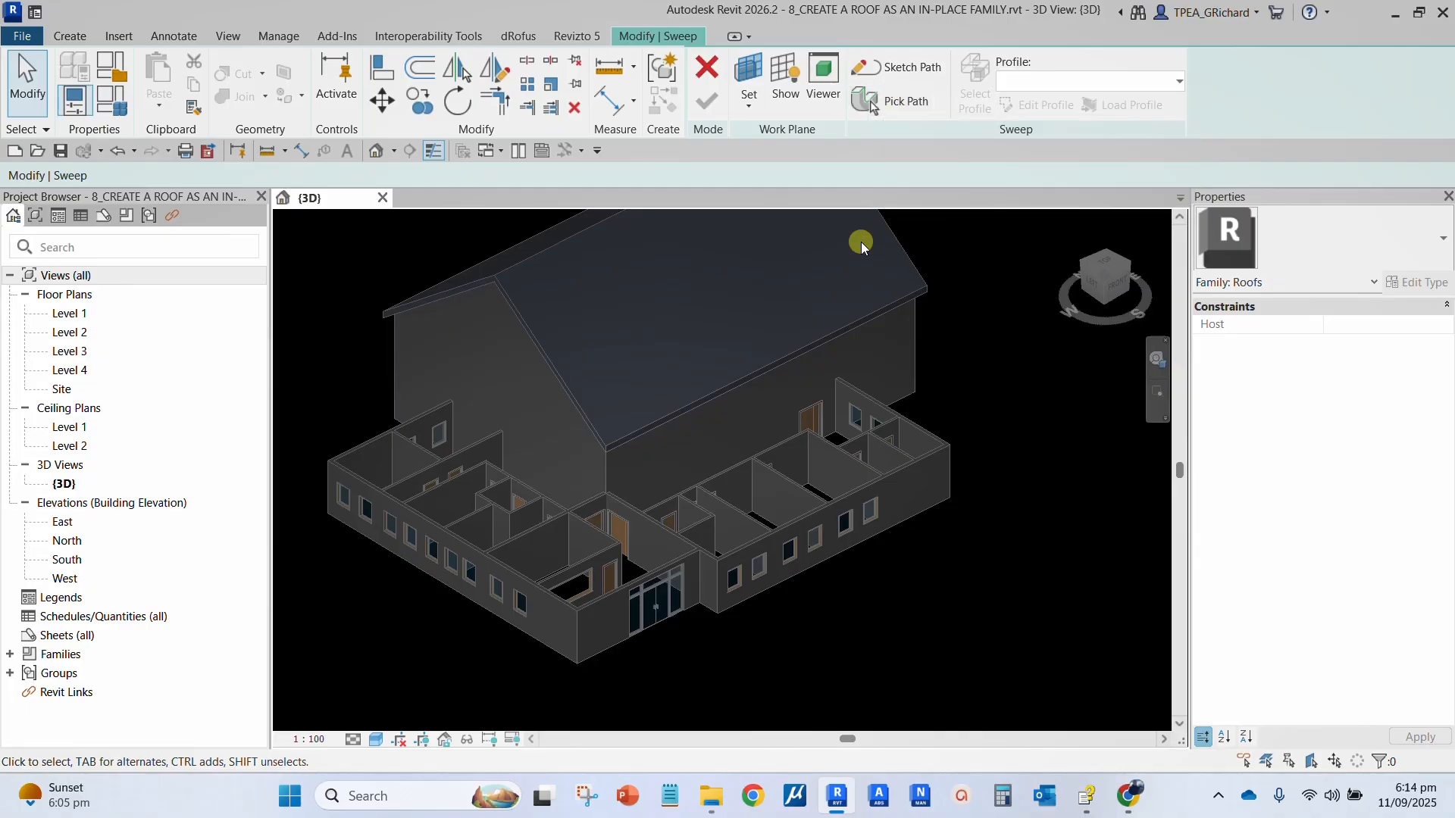
pyautogui.scroll(2, 920, 489)
pyautogui.scroll(2, 978, 402)
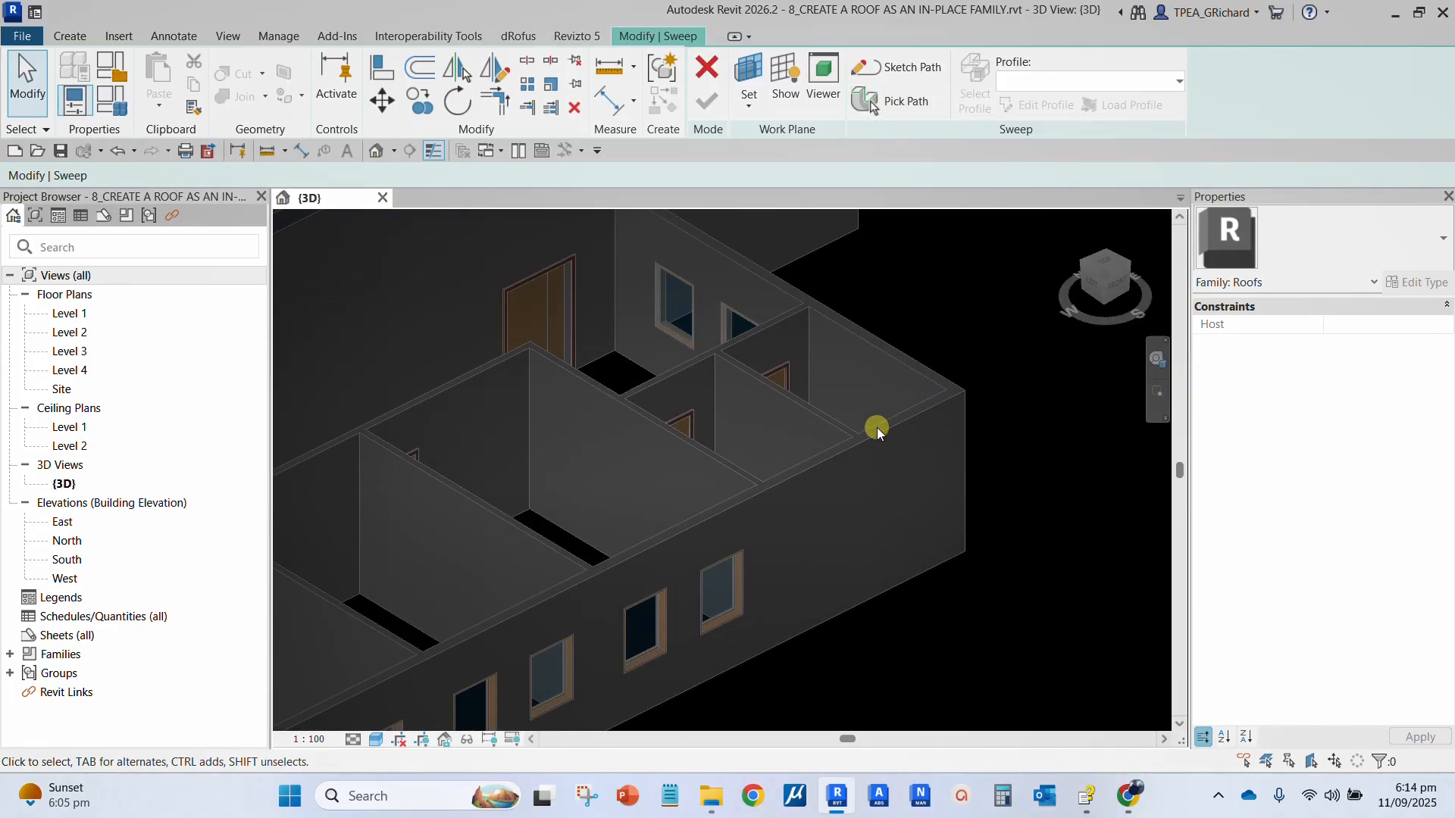
pyautogui.scroll(-4, 807, 477)
pyautogui.moveTo(678, 545); pyautogui.dragTo(926, 469, button='middle')
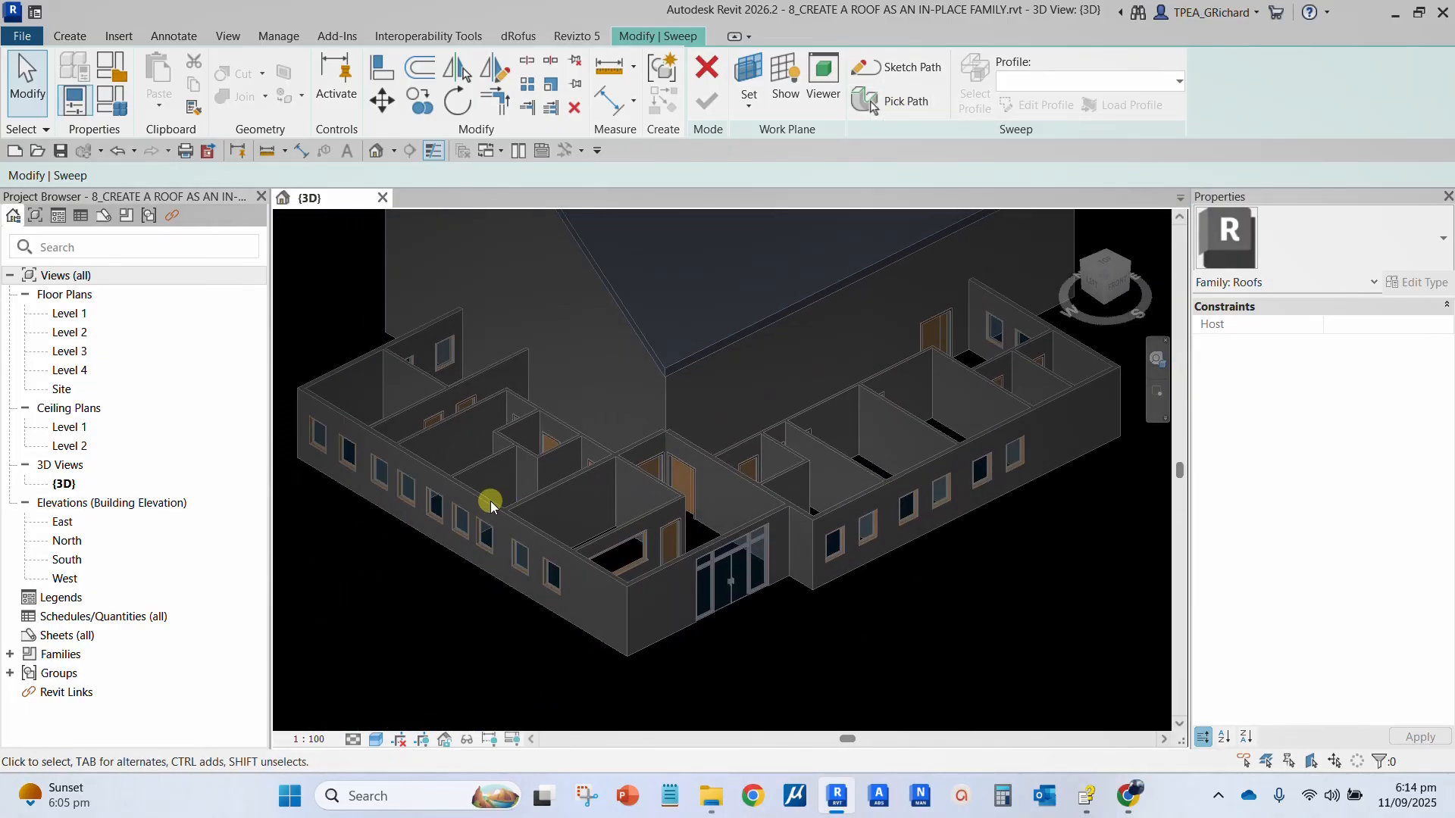
pyautogui.scroll(3, 484, 501)
pyautogui.click(478, 500)
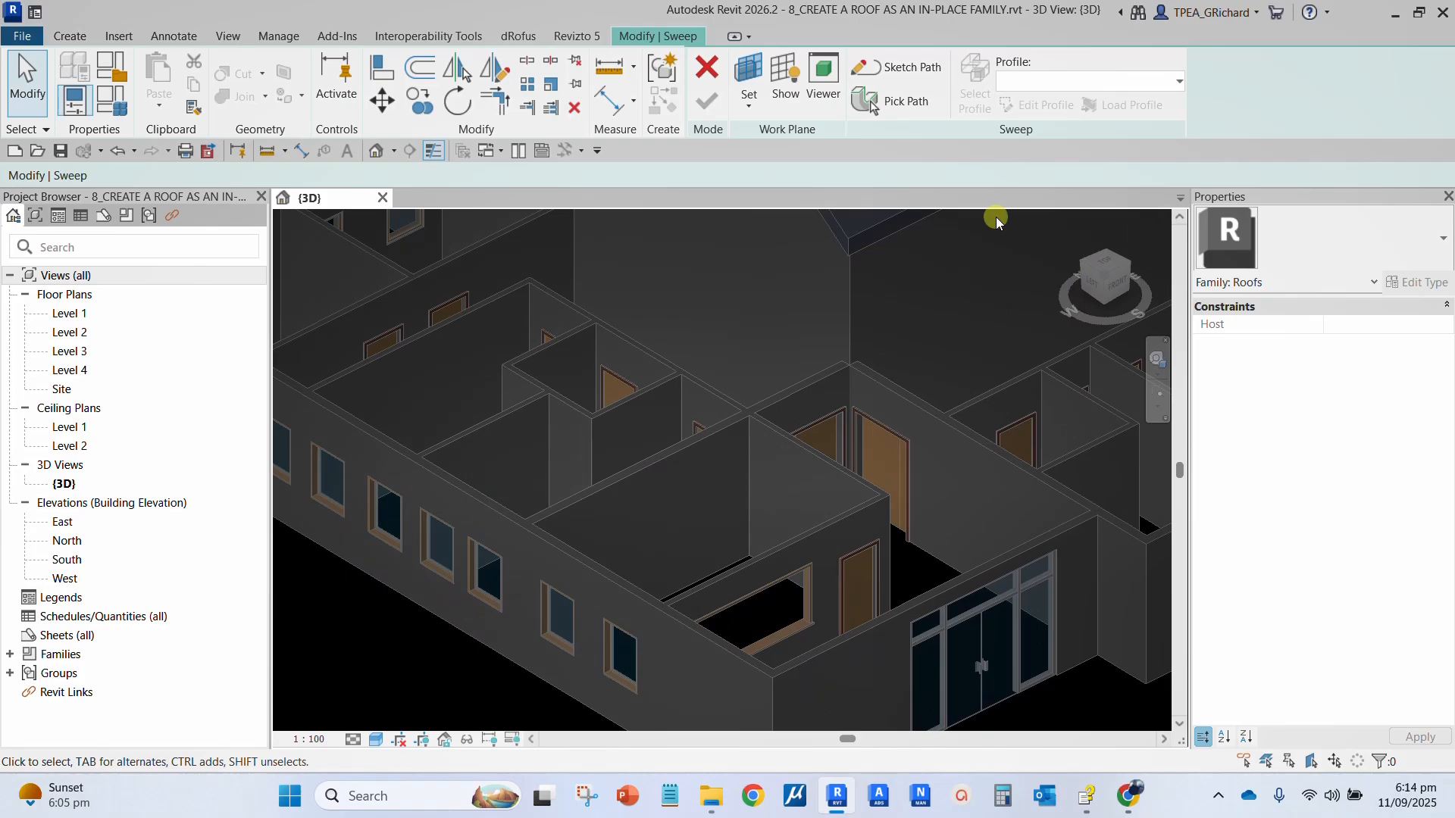
pyautogui.click(903, 108)
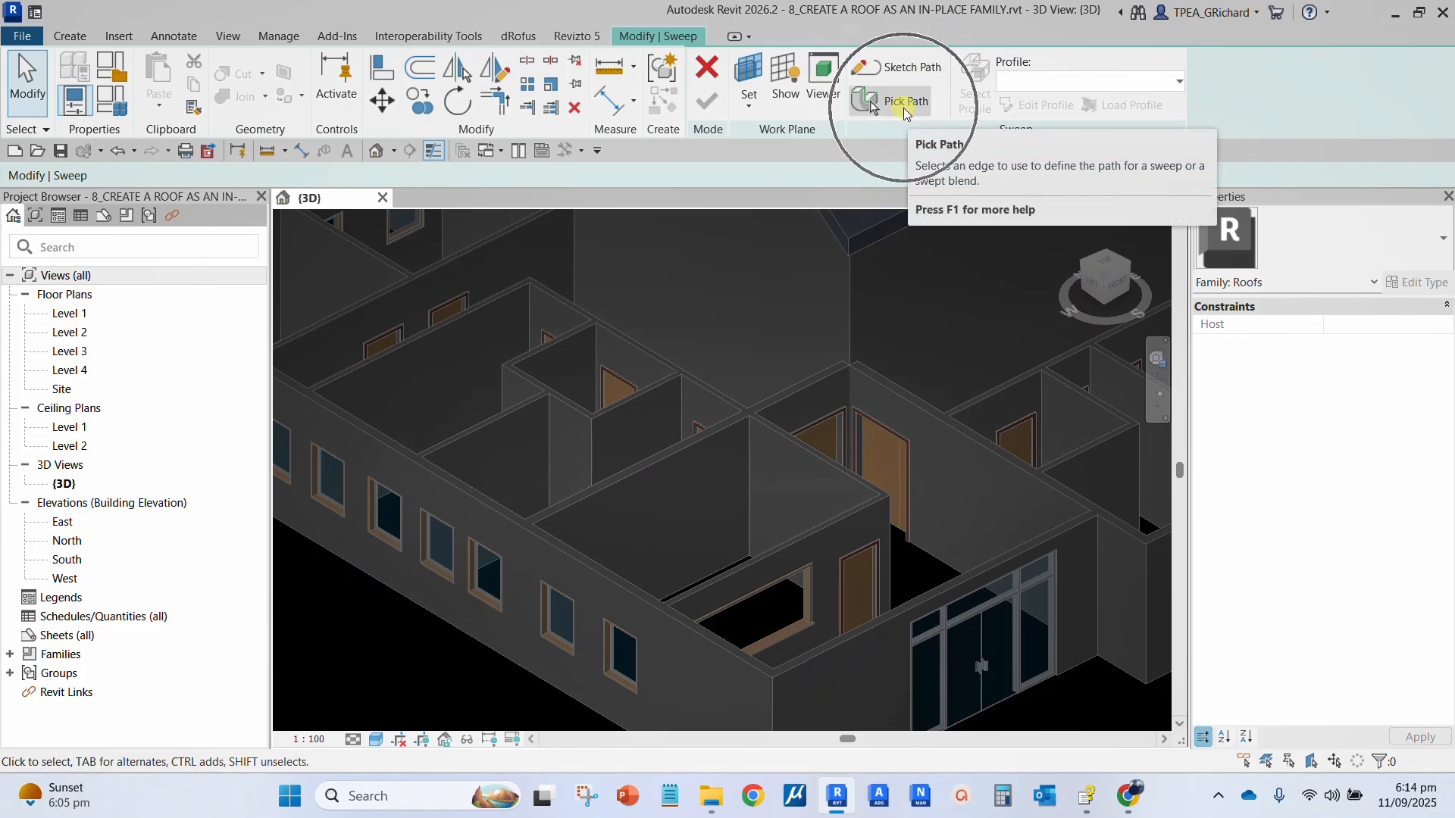
pyautogui.click(904, 108)
pyautogui.scroll(-2, 876, 433)
pyautogui.moveTo(958, 485); pyautogui.dragTo(518, 523, button='middle')
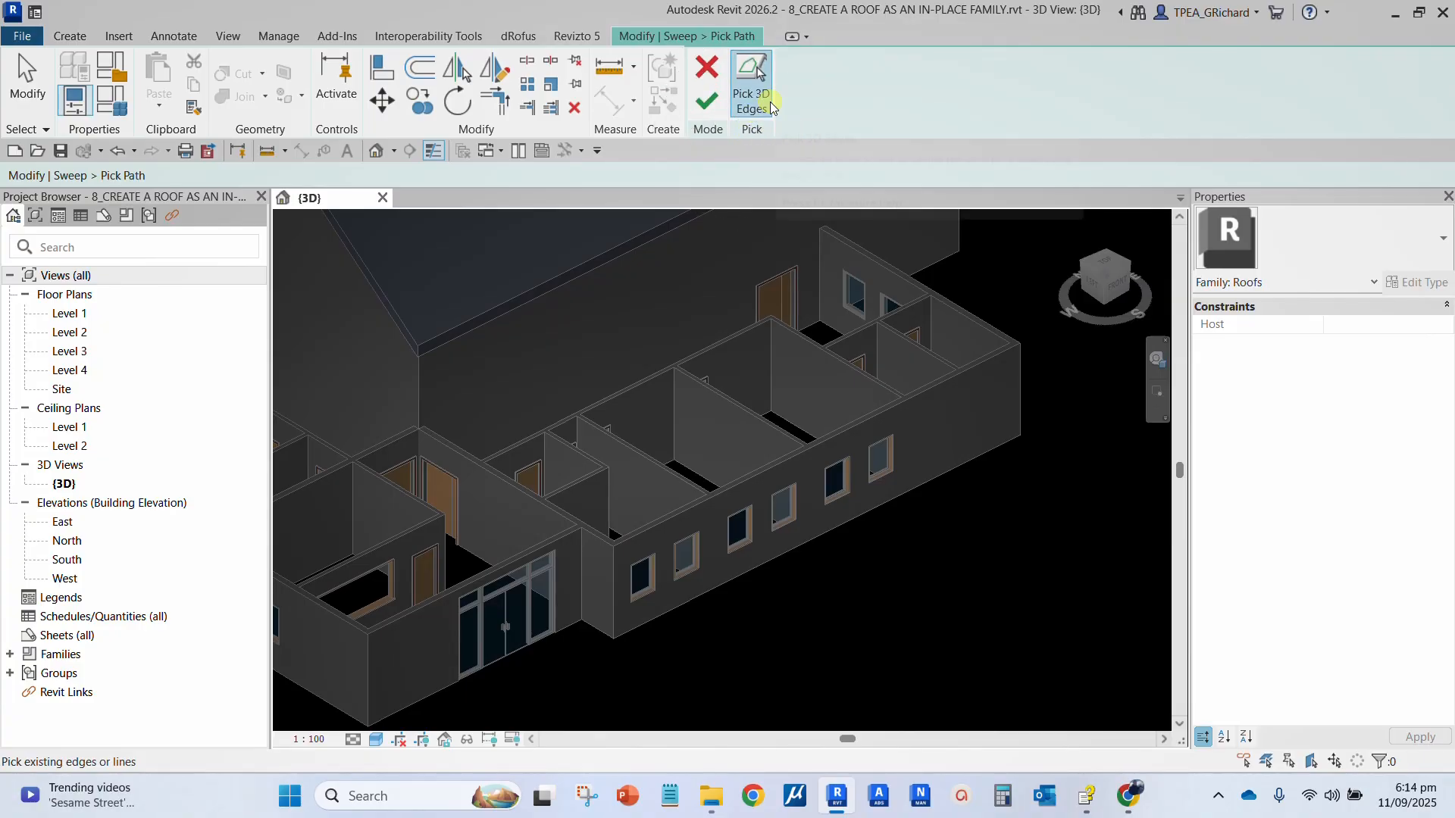
pyautogui.scroll(4, 962, 393)
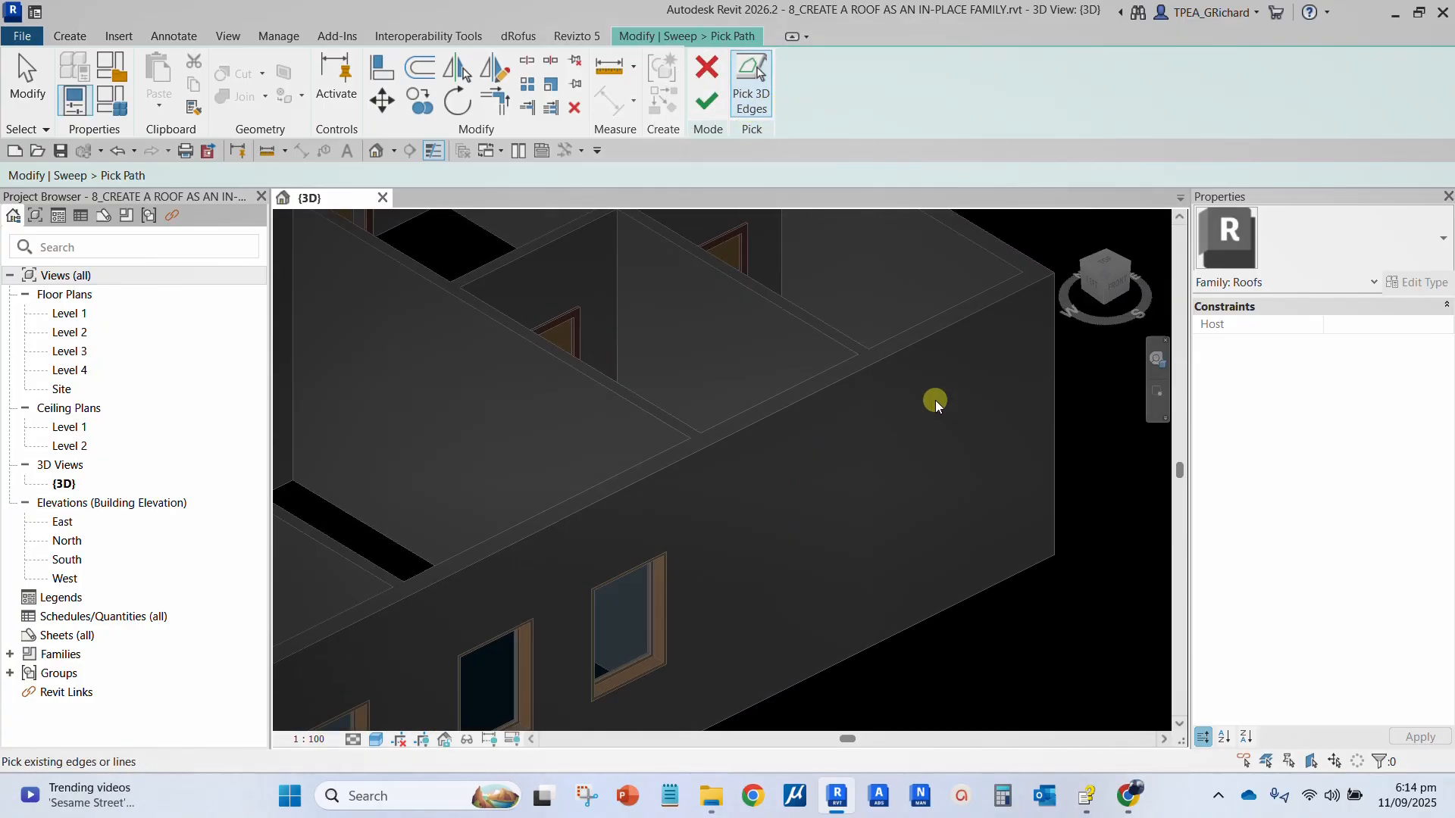
pyautogui.moveTo(935, 400); pyautogui.dragTo(942, 483, button='middle')
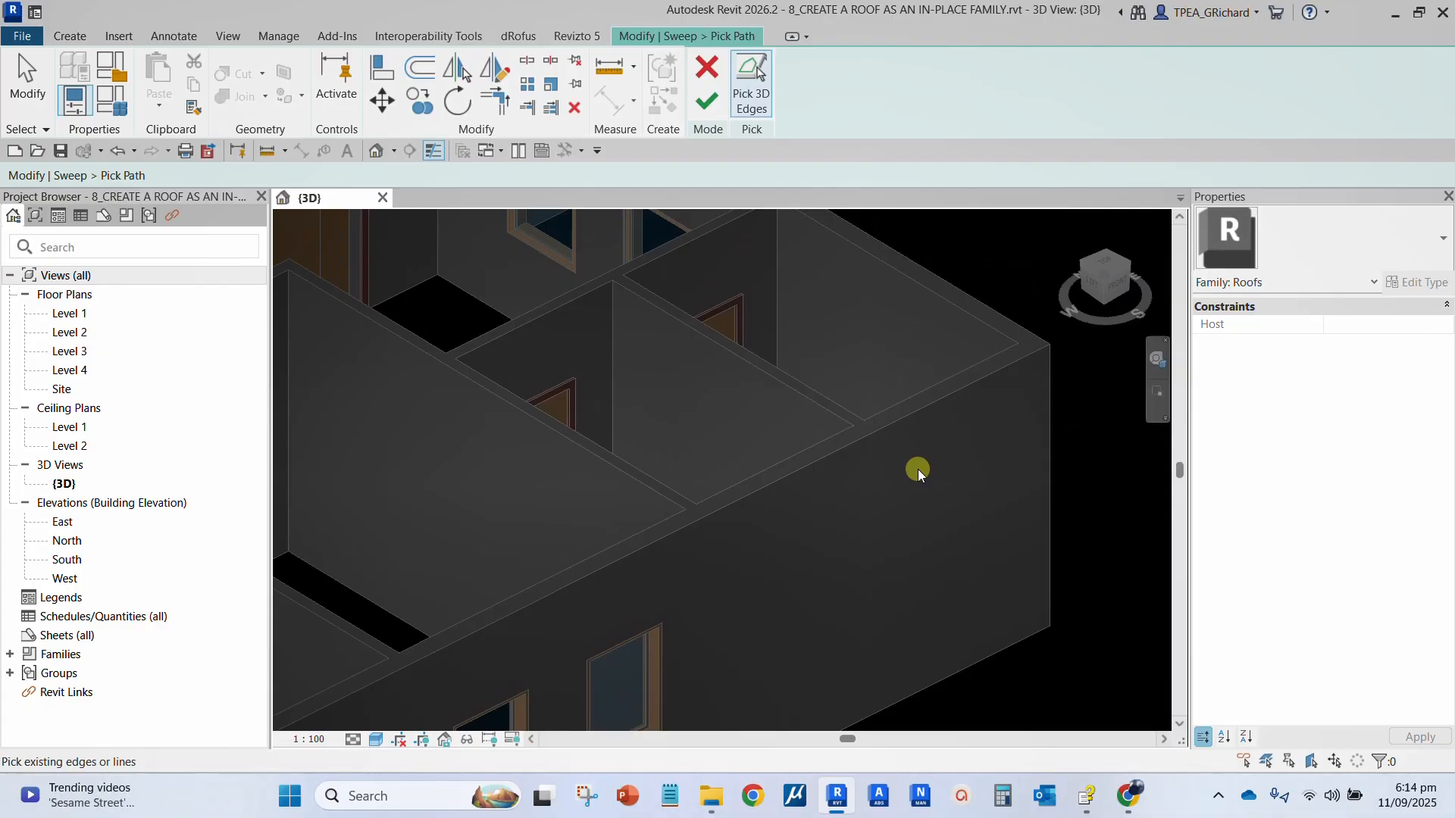
pyautogui.click(874, 432)
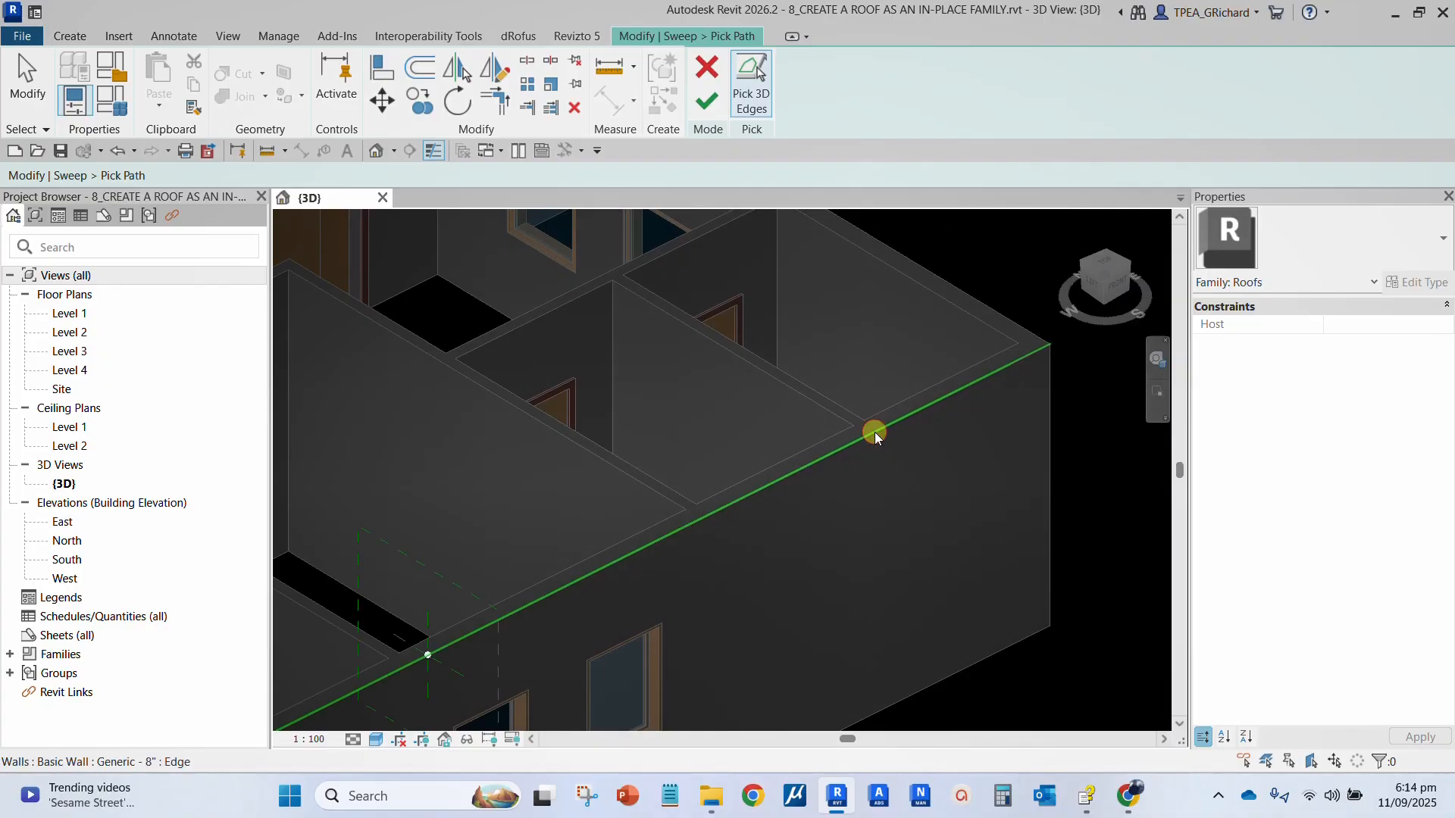
# - Add the top outer edge of the long west exterior wall to the picked sweep path
pyautogui.scroll(-6, 875, 497)
pyautogui.scroll(6, 539, 615)
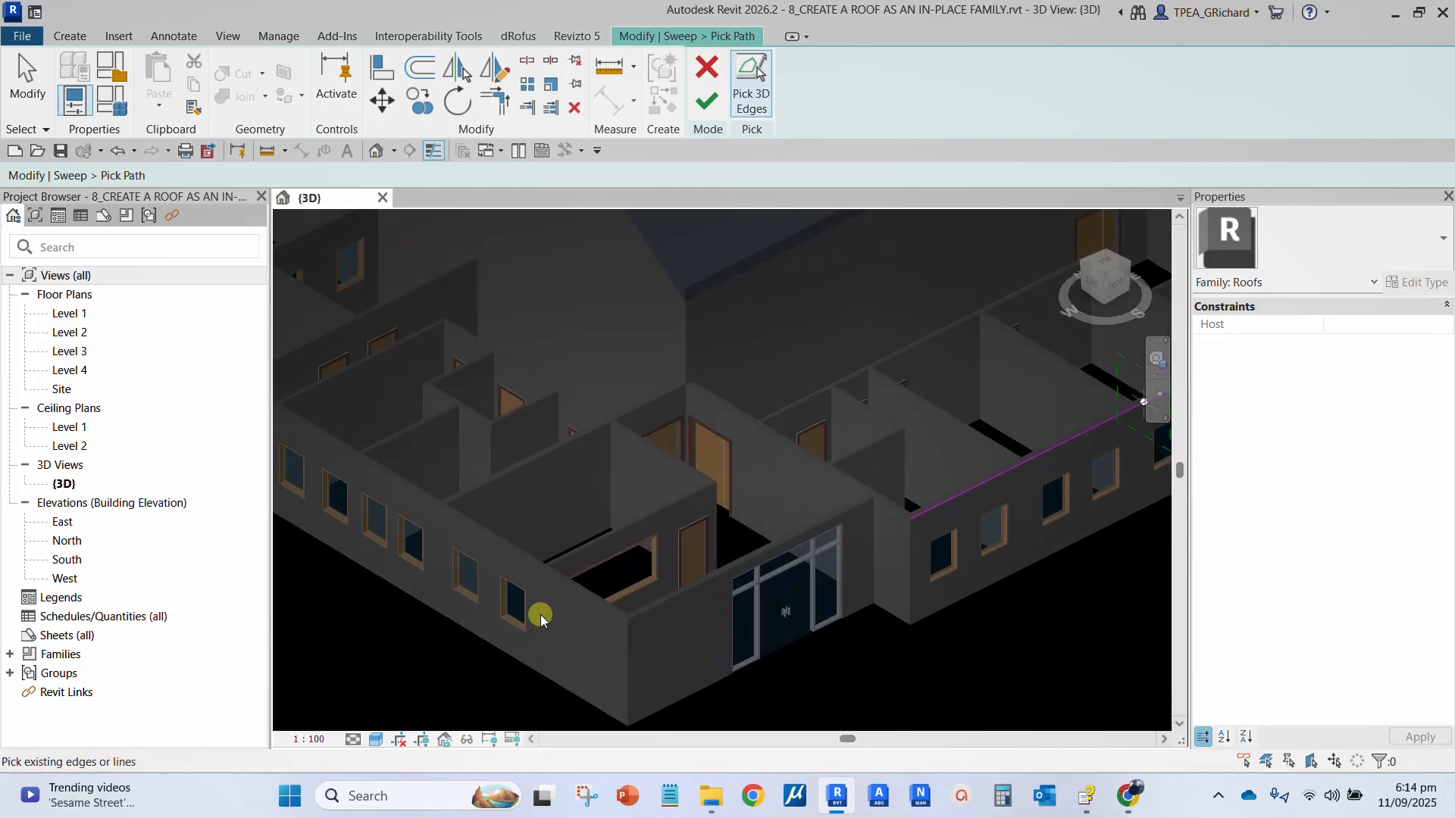
pyautogui.click(603, 551)
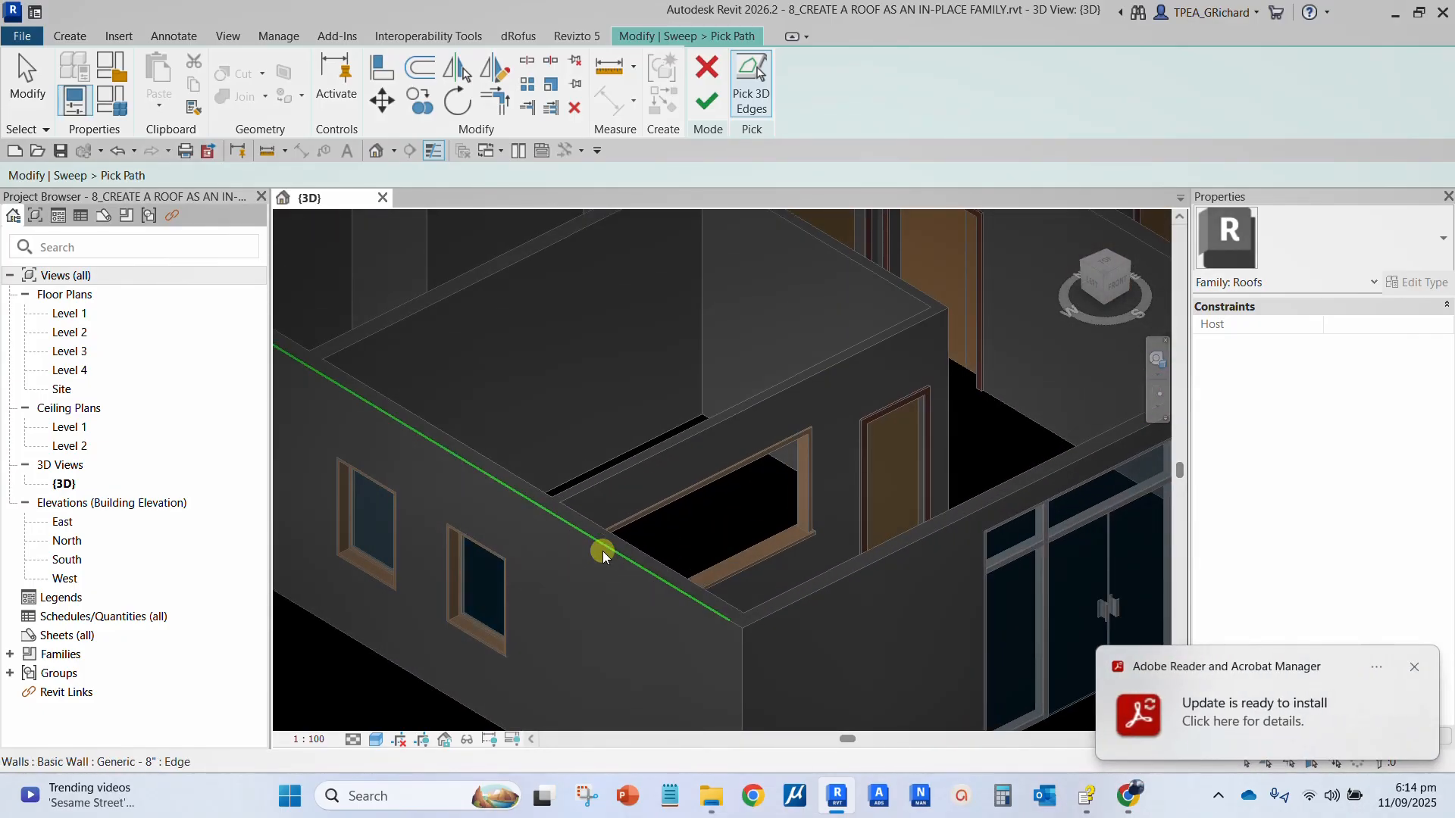
pyautogui.click(1414, 667)
pyautogui.scroll(-3, 711, 559)
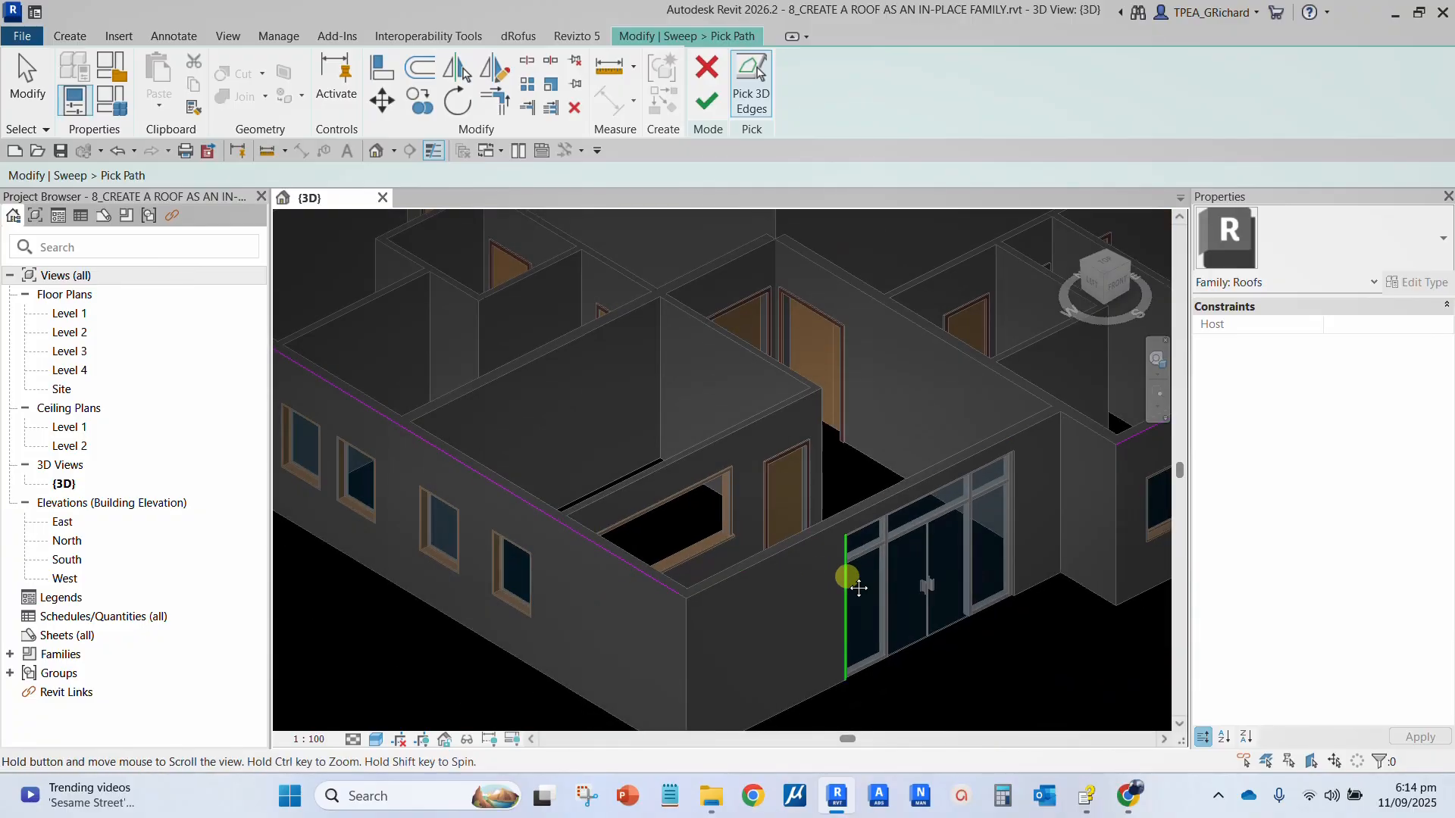
pyautogui.moveTo(850, 578); pyautogui.dragTo(685, 580, button='middle')
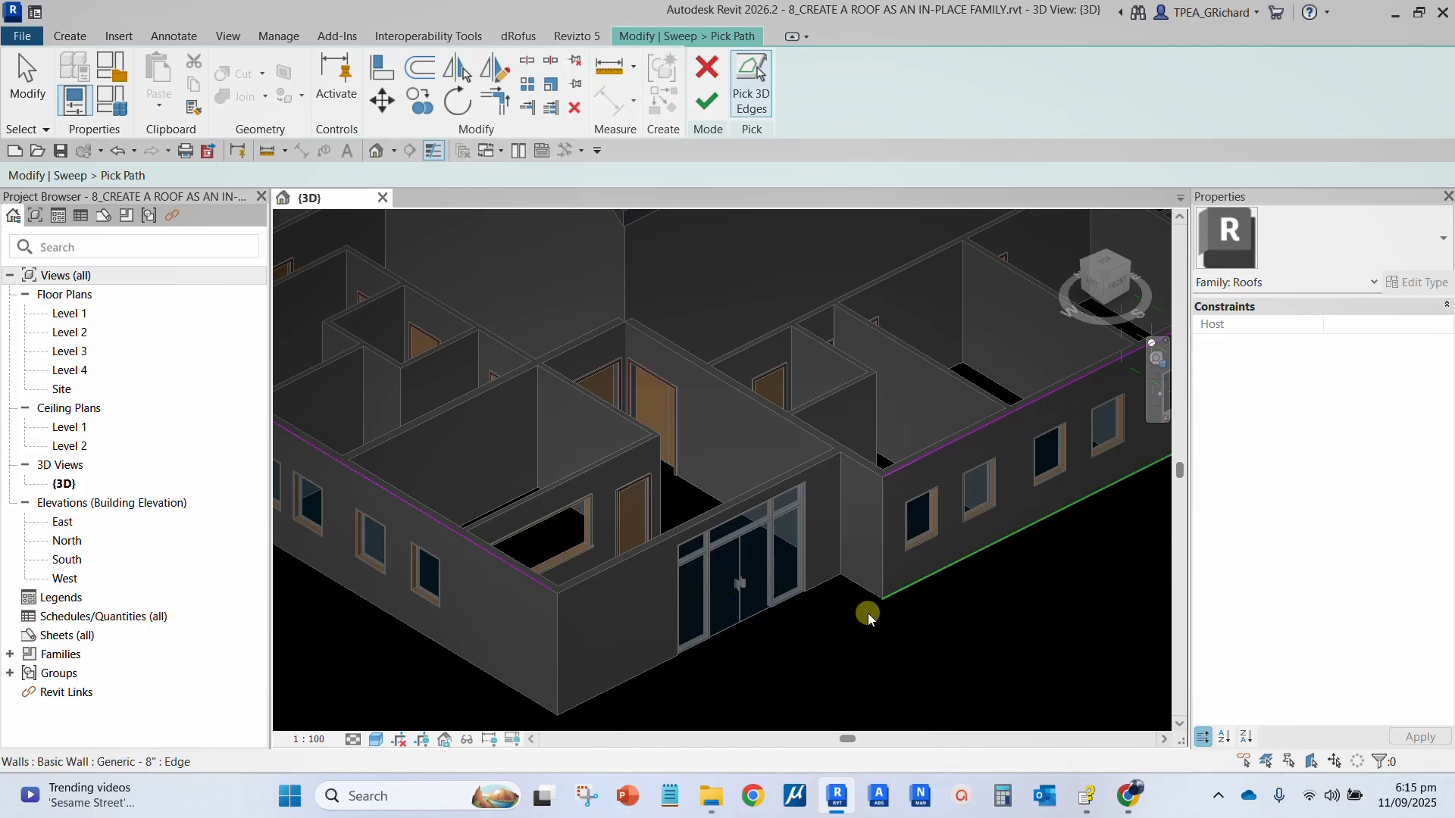
pyautogui.scroll(-3, 867, 606)
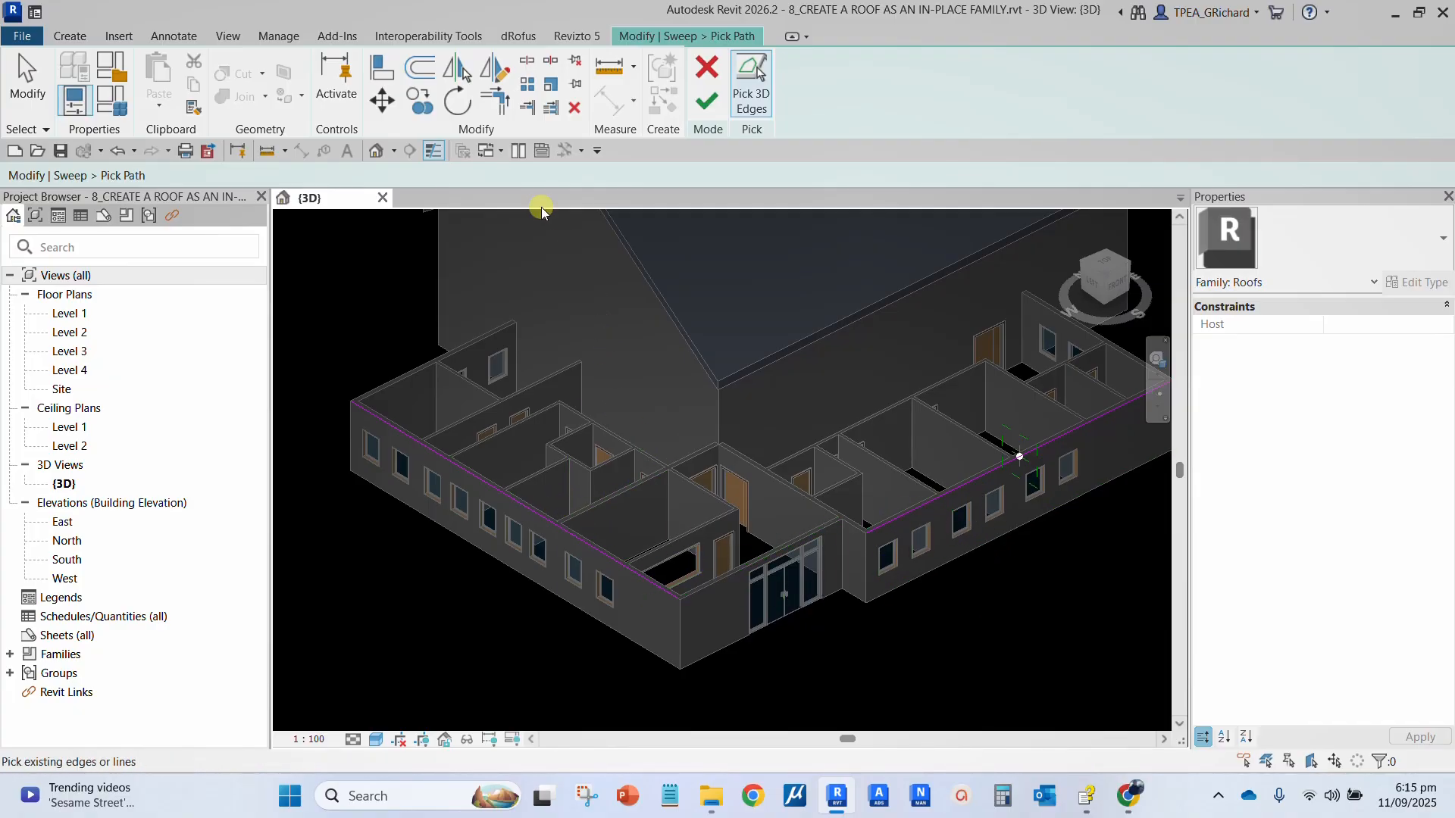
# - Trim/extend the two picked sweep path lines so they meet in a corner in front of the glazed entrance
pyautogui.click(493, 113)
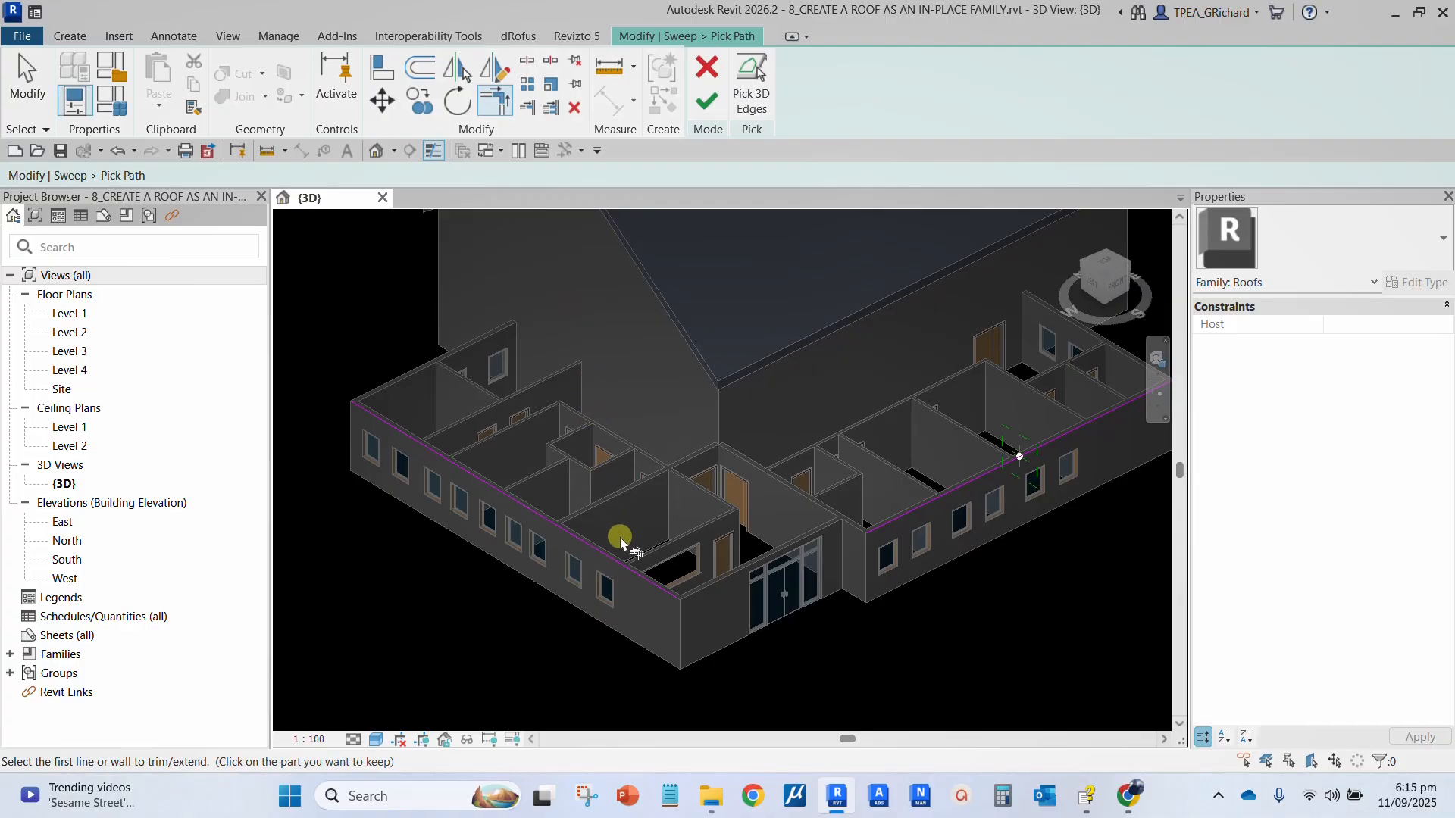
pyautogui.click(619, 568)
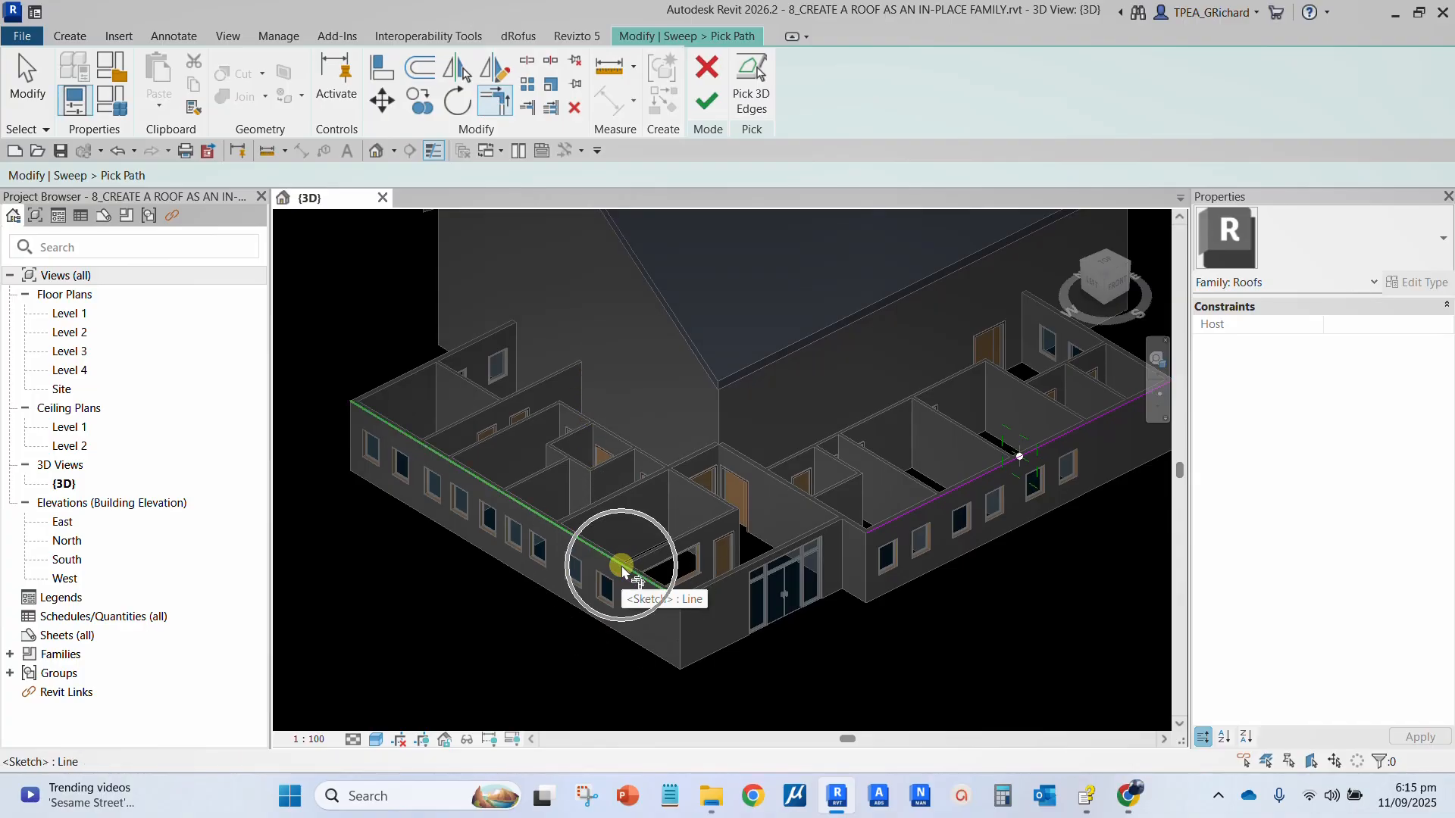
pyautogui.click(898, 522)
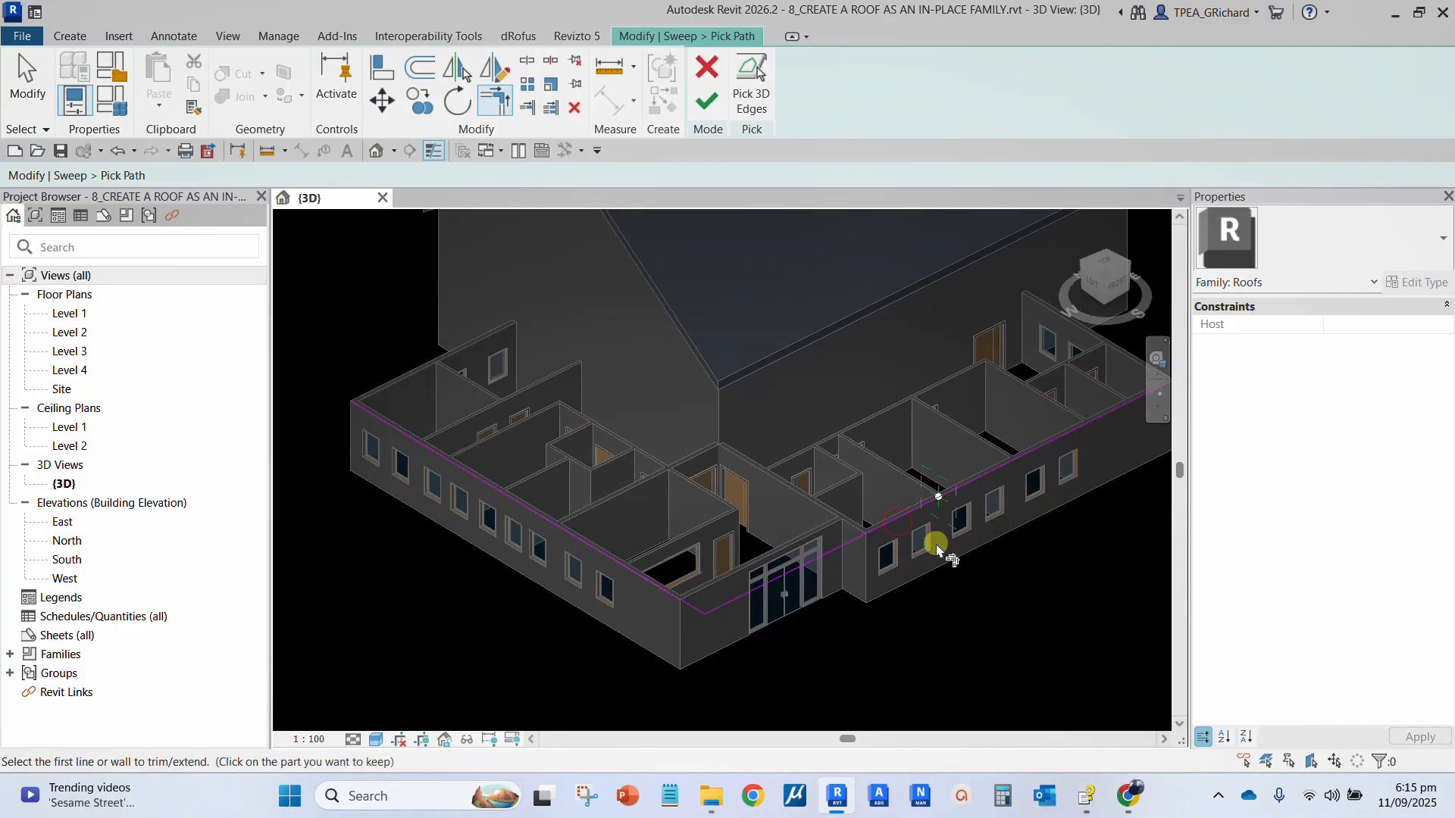
# - Check the joined path and its profile plane, and finish the sweep path in the East elevation
pyautogui.moveTo(937, 545)
pyautogui.keyDown('shift'); pyautogui.mouseDown(button='middle')
pyautogui.moveTo(967, 555)
pyautogui.moveTo(702, 538)
pyautogui.moveTo(555, 364)
pyautogui.mouseUp(button='middle'); pyautogui.keyUp('shift')
pyautogui.scroll(3, 460, 391)
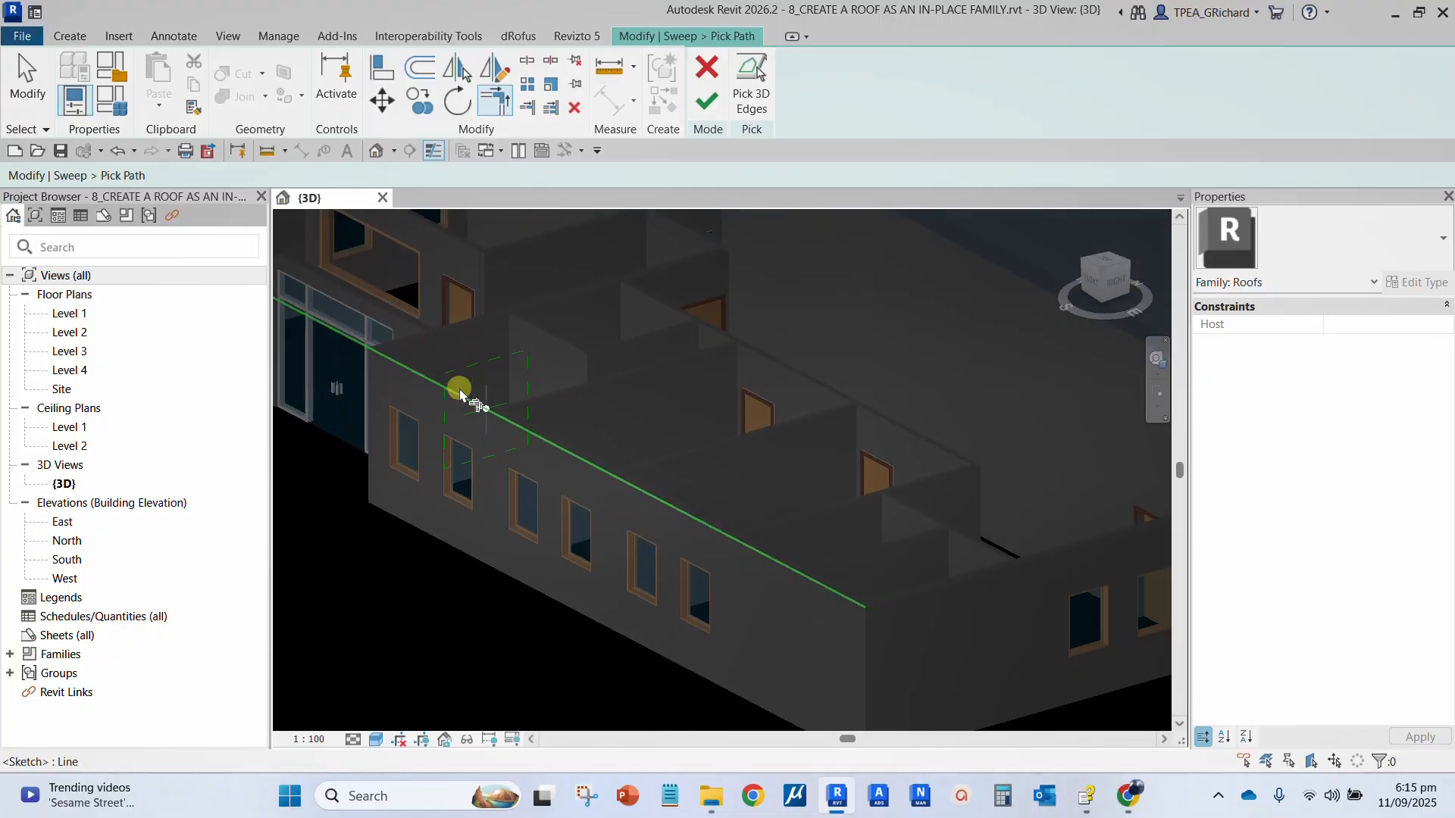
pyautogui.keyDown('shift'); pyautogui.moveTo(460, 392); pyautogui.dragTo(514, 349, button='middle'); pyautogui.keyUp('shift')
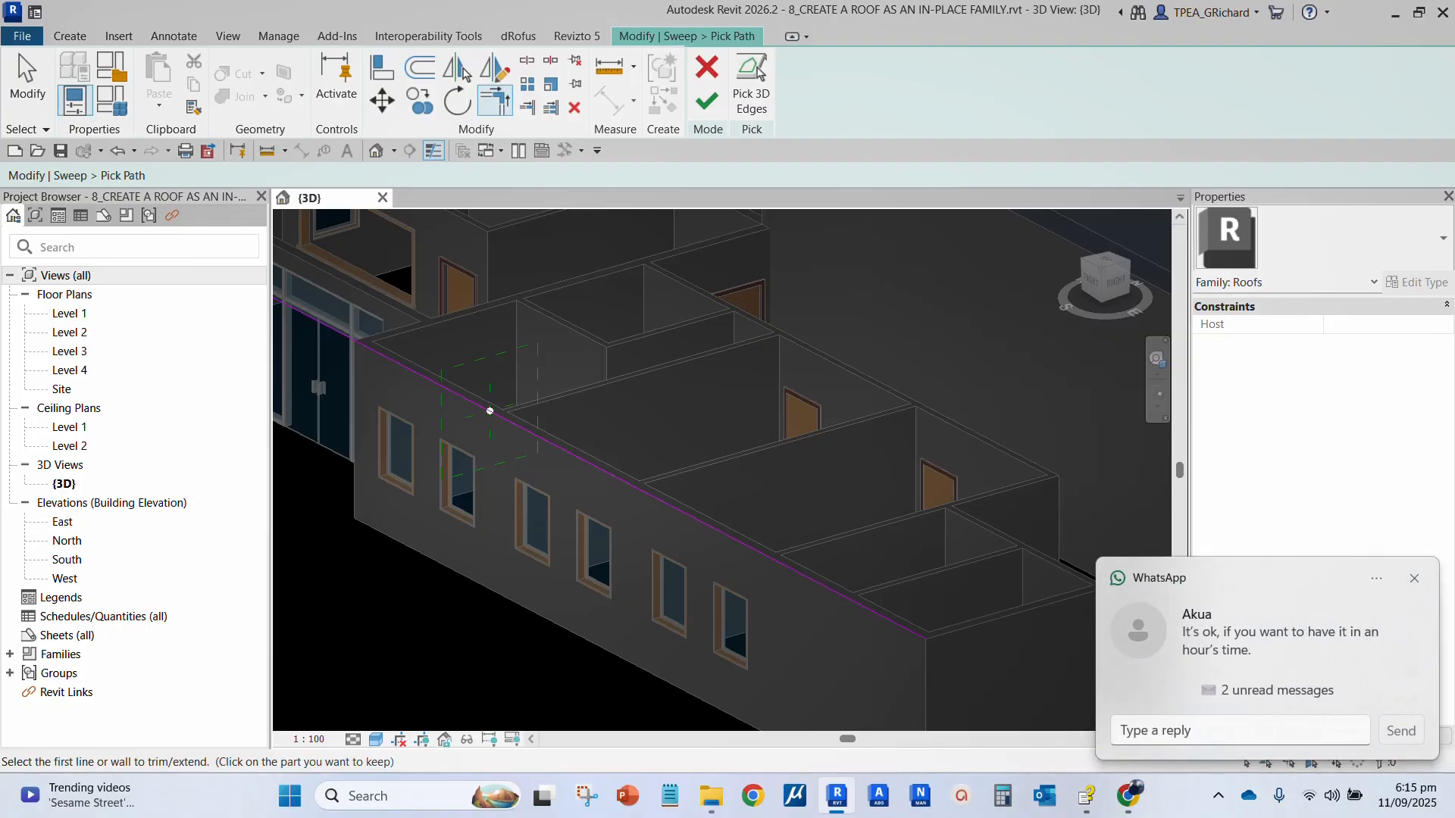
pyautogui.click(1413, 580)
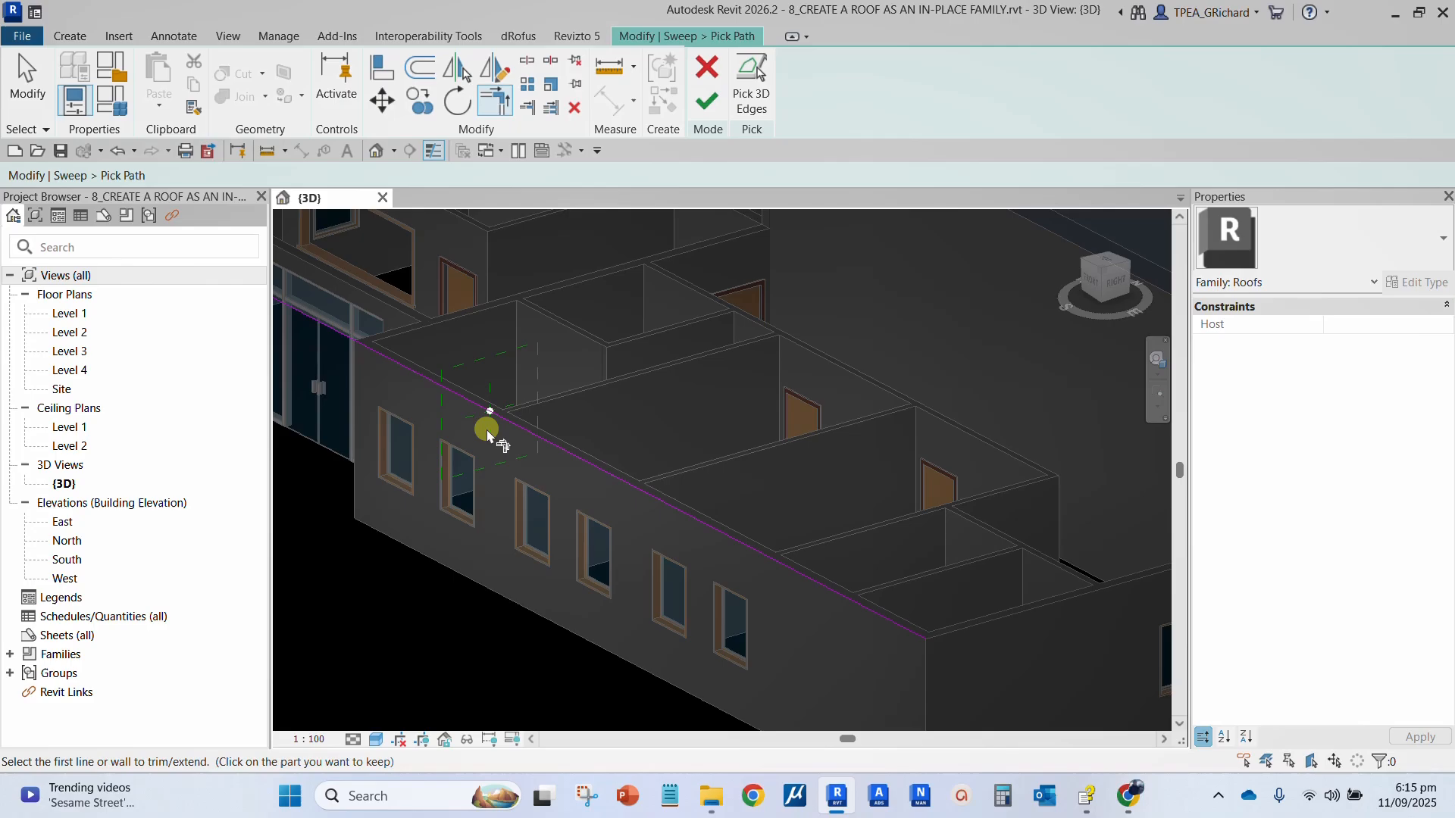
pyautogui.moveTo(487, 434)
pyautogui.keyDown('shift'); pyautogui.mouseDown(button='middle')
pyautogui.moveTo(691, 449)
pyautogui.moveTo(682, 505)
pyautogui.moveTo(715, 503)
pyautogui.mouseUp(button='middle'); pyautogui.keyUp('shift')
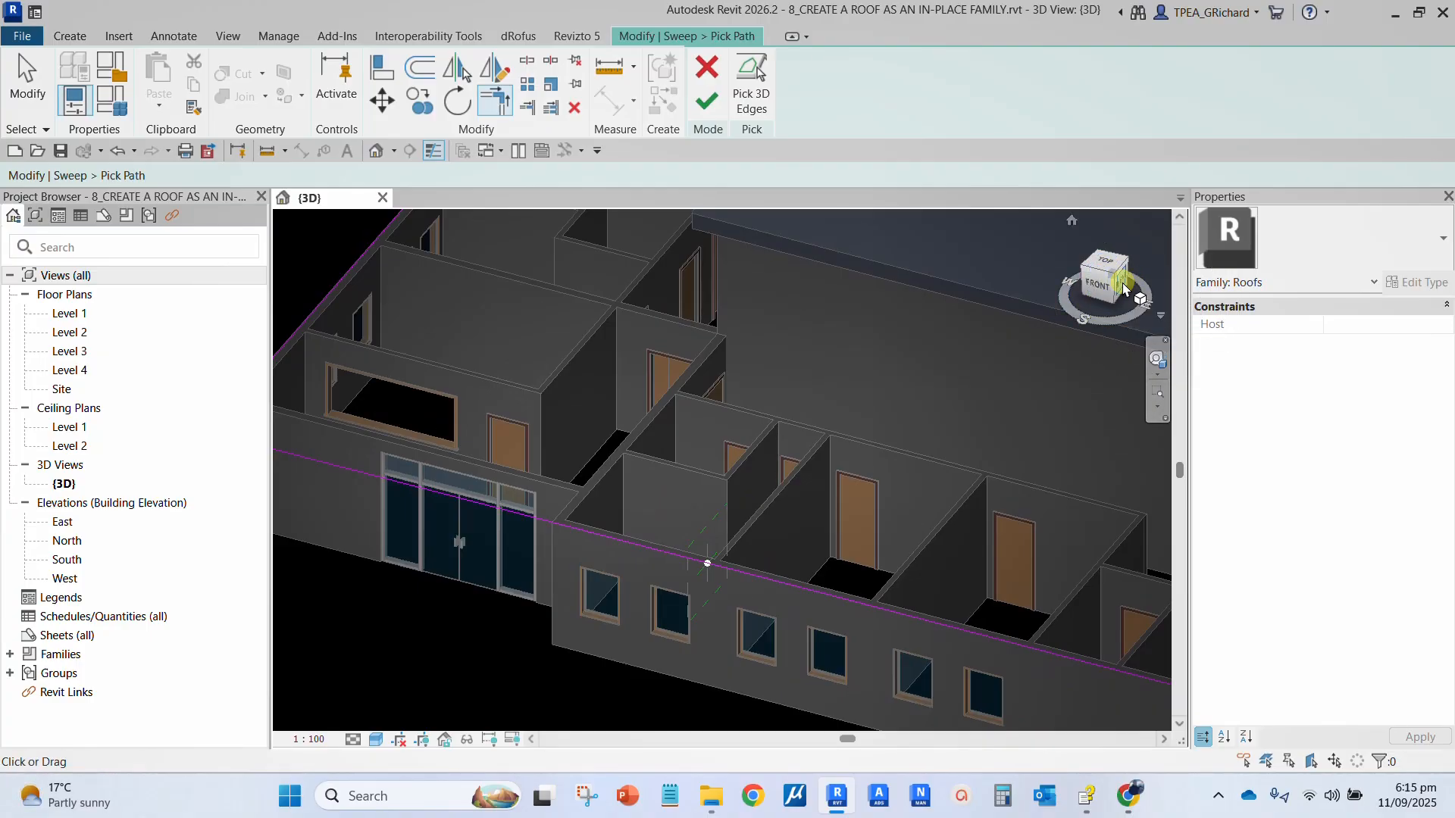
pyautogui.click(1123, 286)
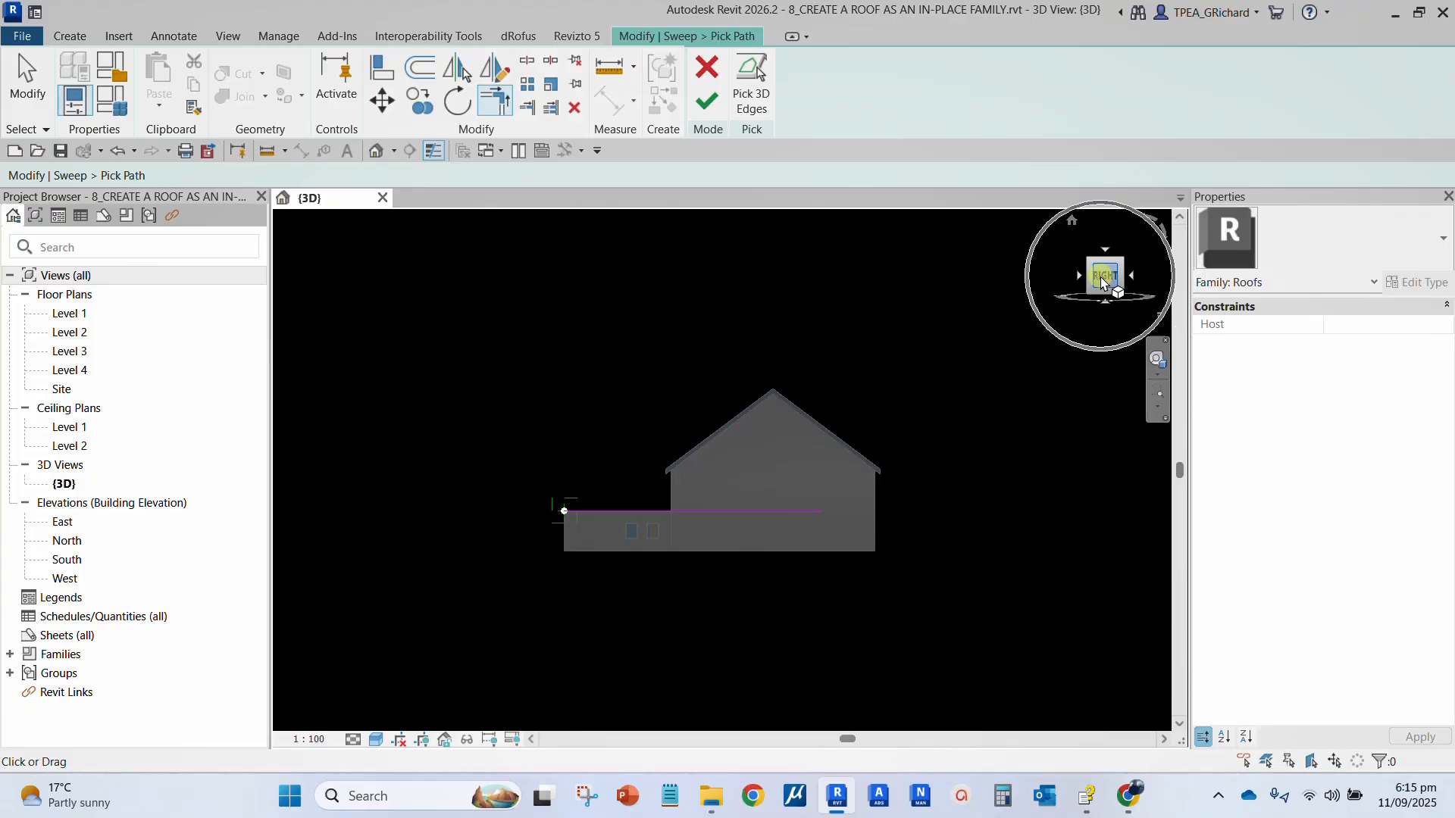
pyautogui.keyDown('shift'); pyautogui.moveTo(857, 402); pyautogui.dragTo(994, 487, button='middle'); pyautogui.keyUp('shift')
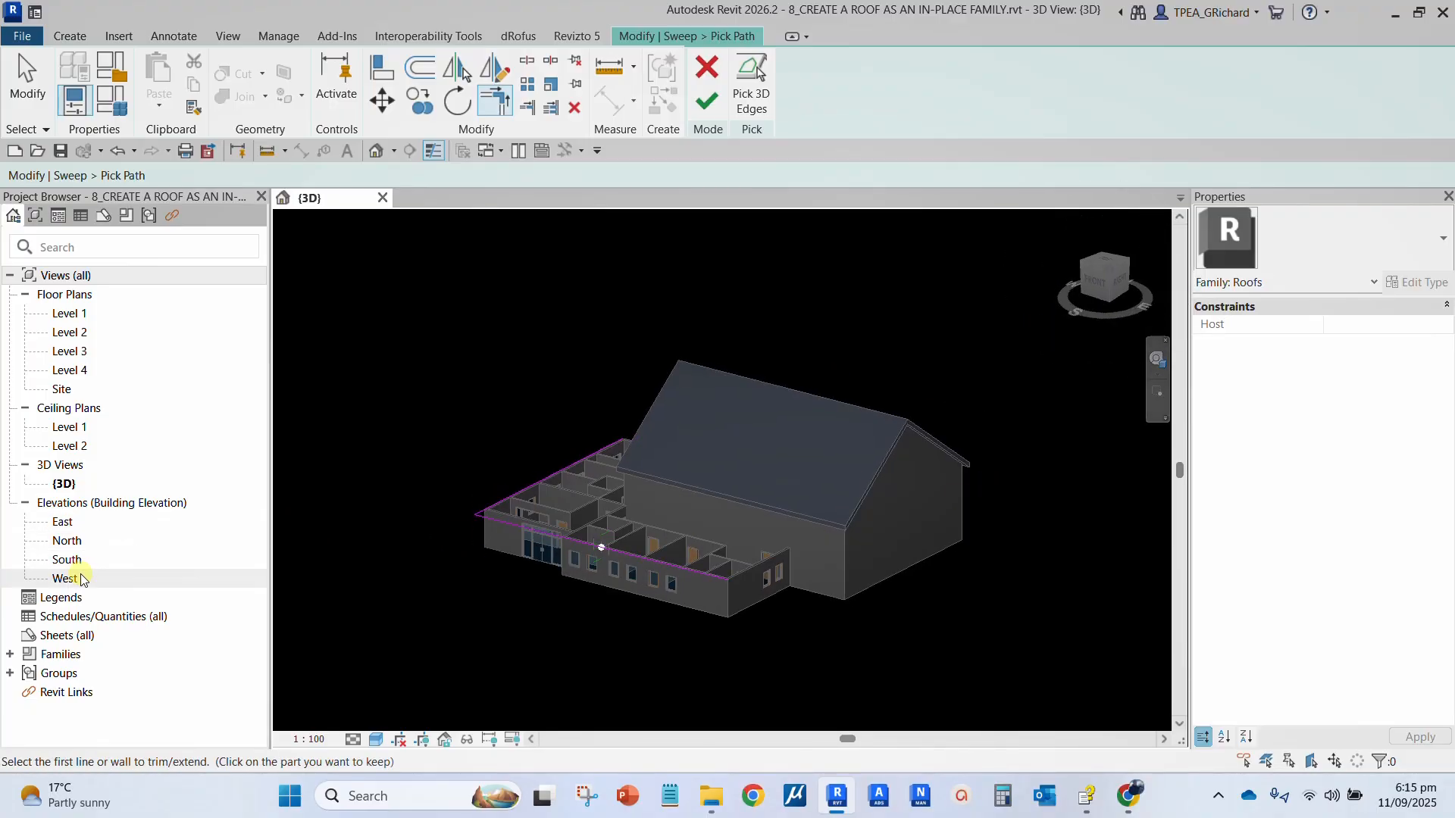
pyautogui.click(63, 522)
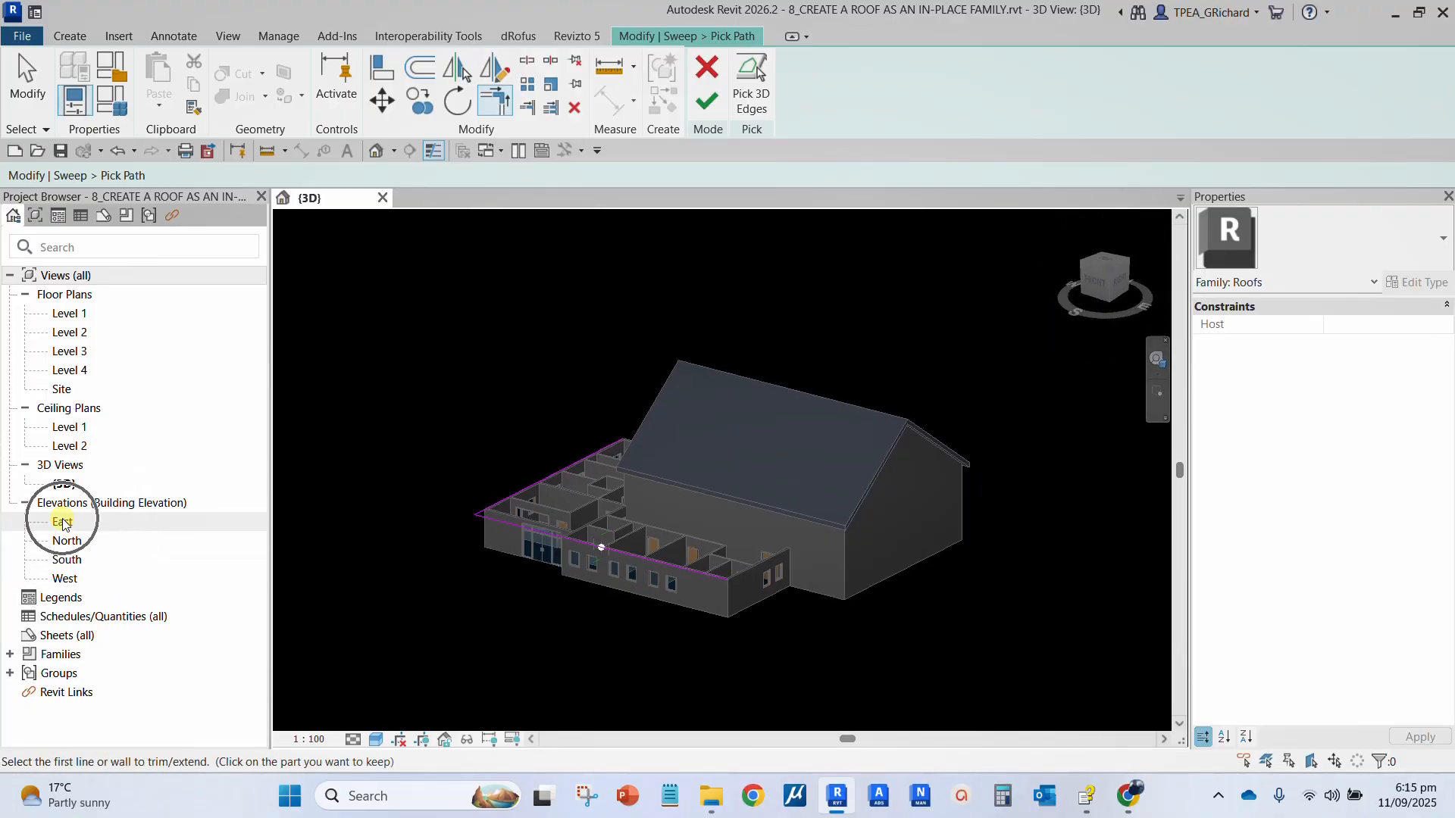
pyautogui.doubleClick(63, 522)
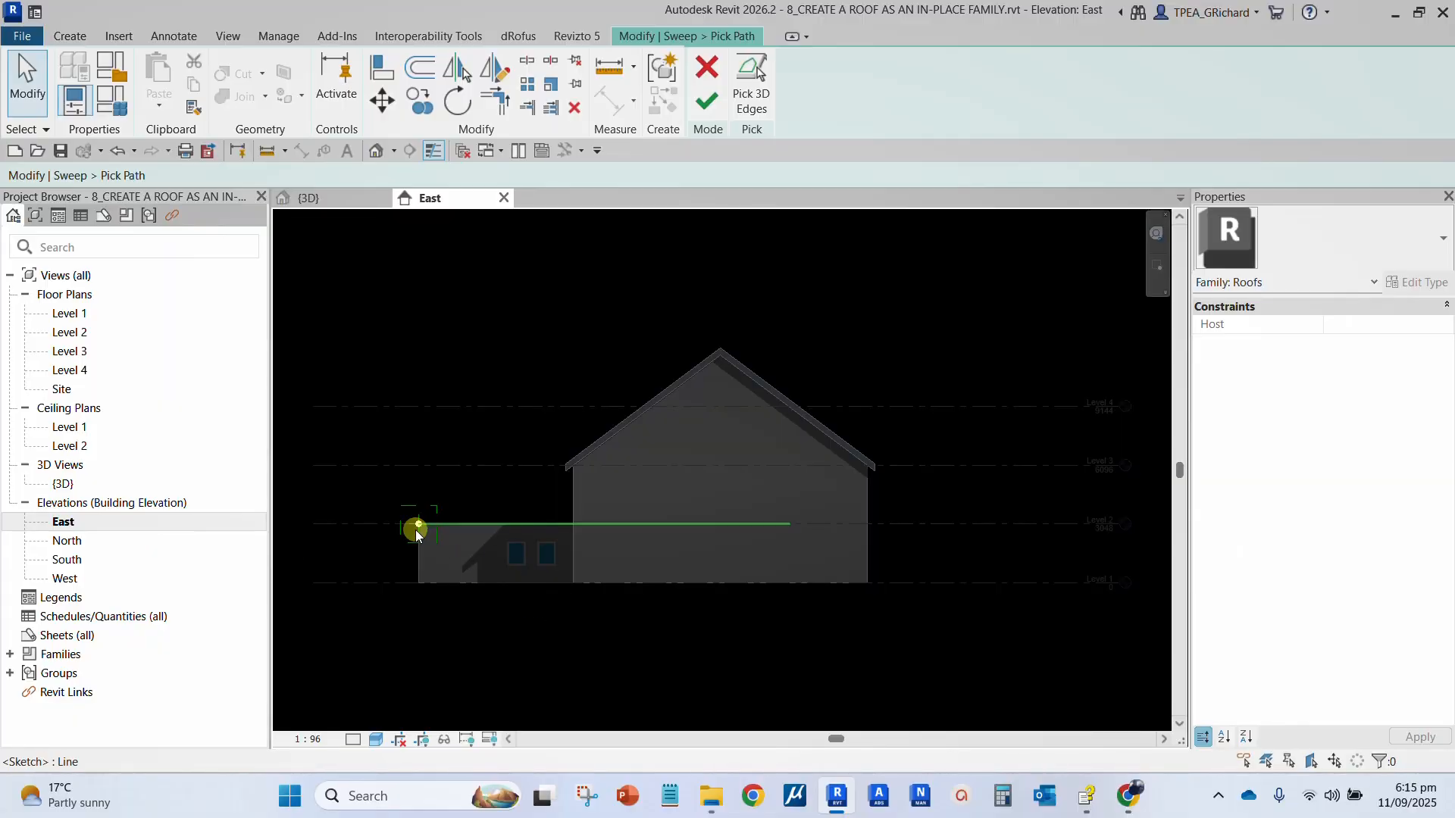
pyautogui.scroll(5, 417, 533)
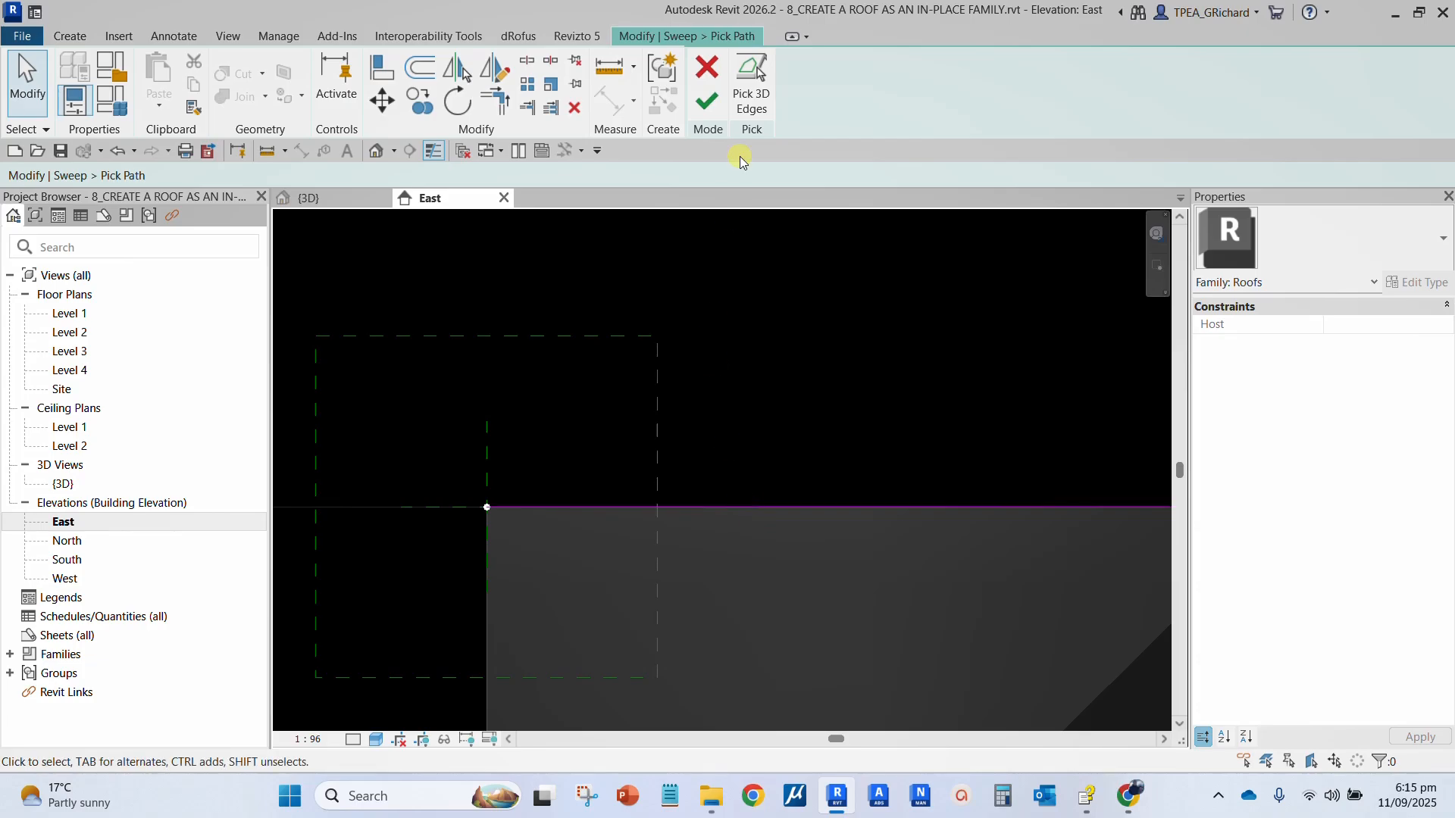
pyautogui.click(712, 111)
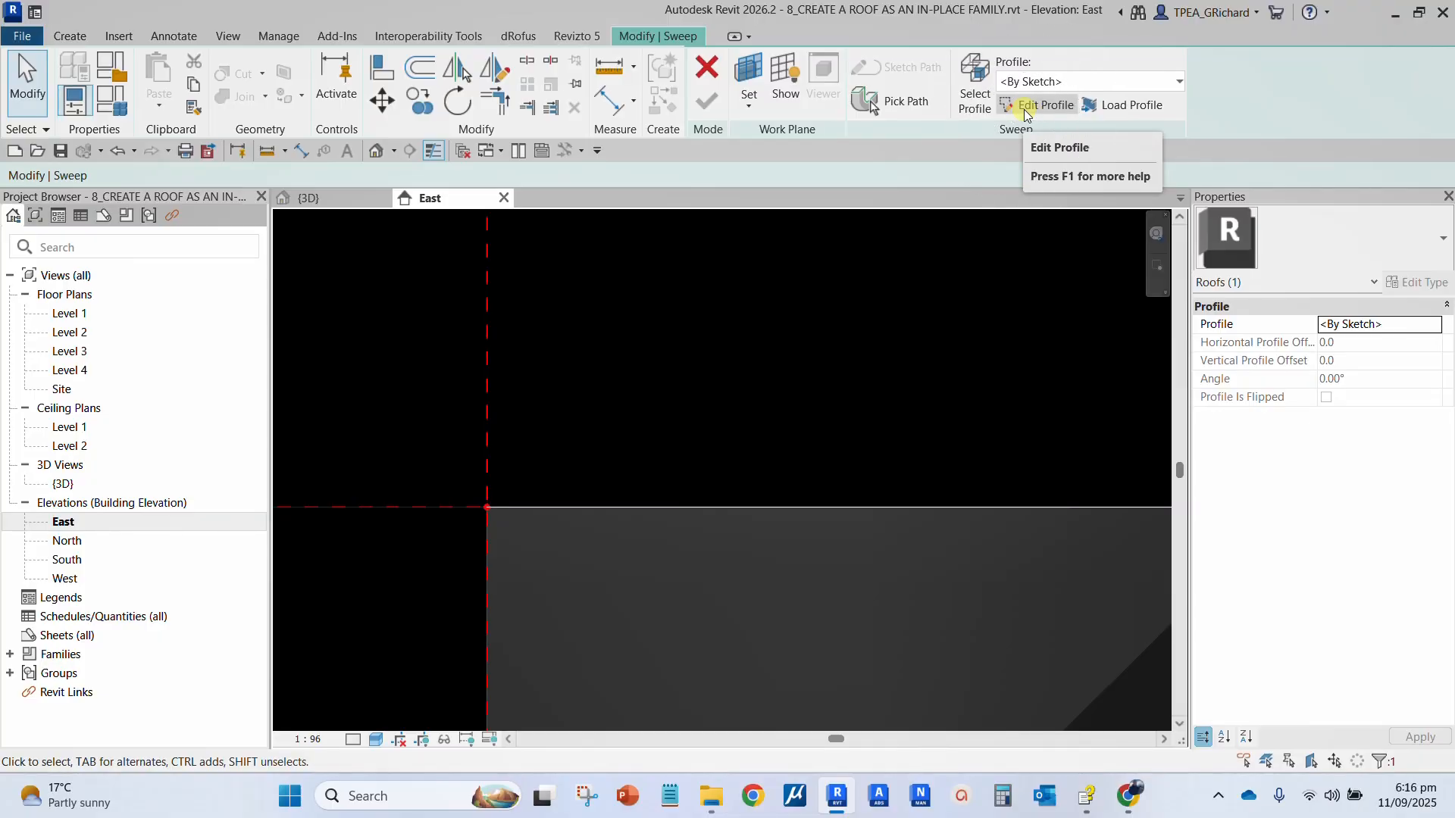
# - Edit the sweep profile and sketch a Start-End-Radius Arc from the low wall's top outer corner to the tall wall's face, chord about 8280 at 15°
pyautogui.click(1025, 110)
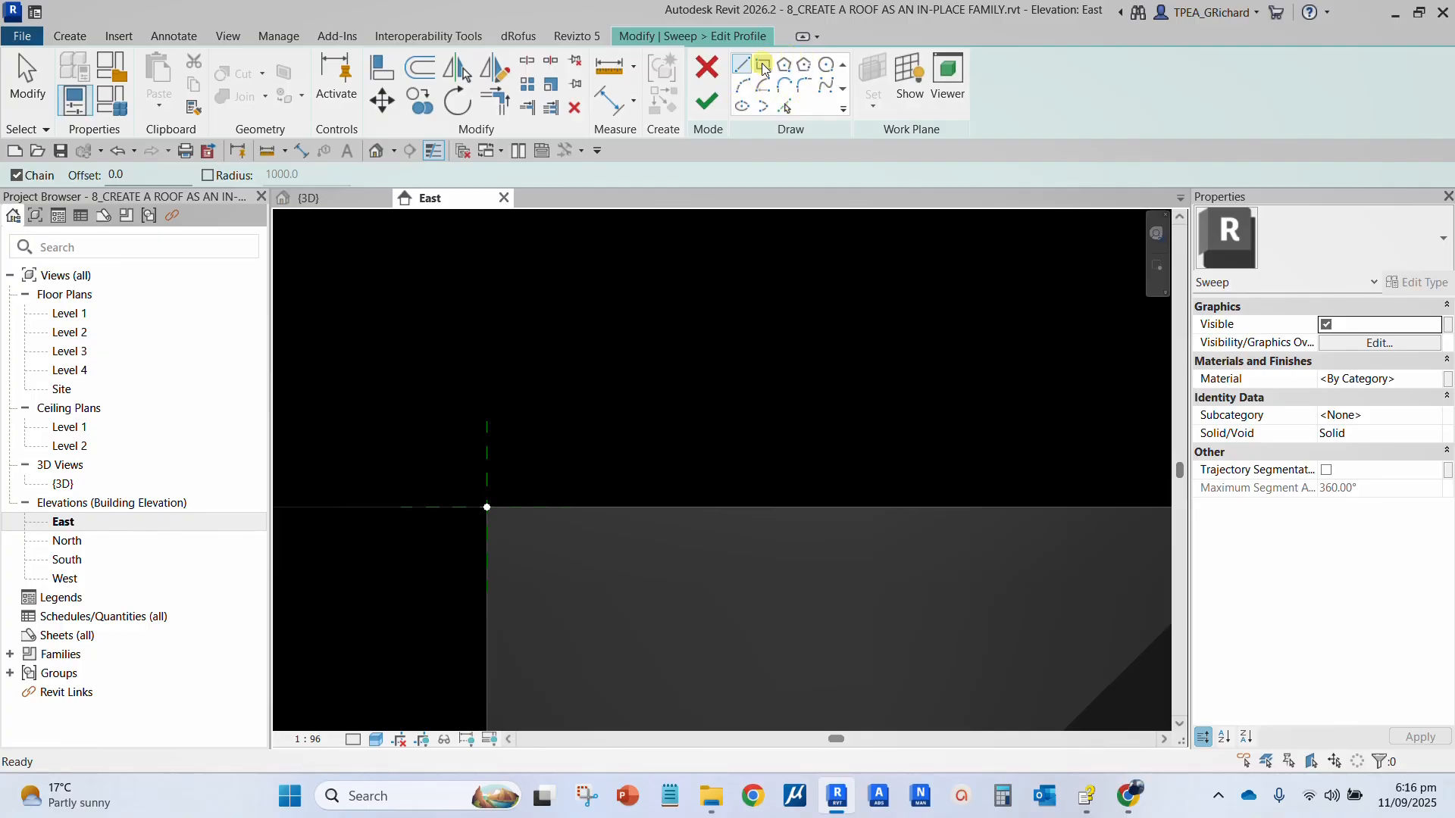
pyautogui.click(743, 87)
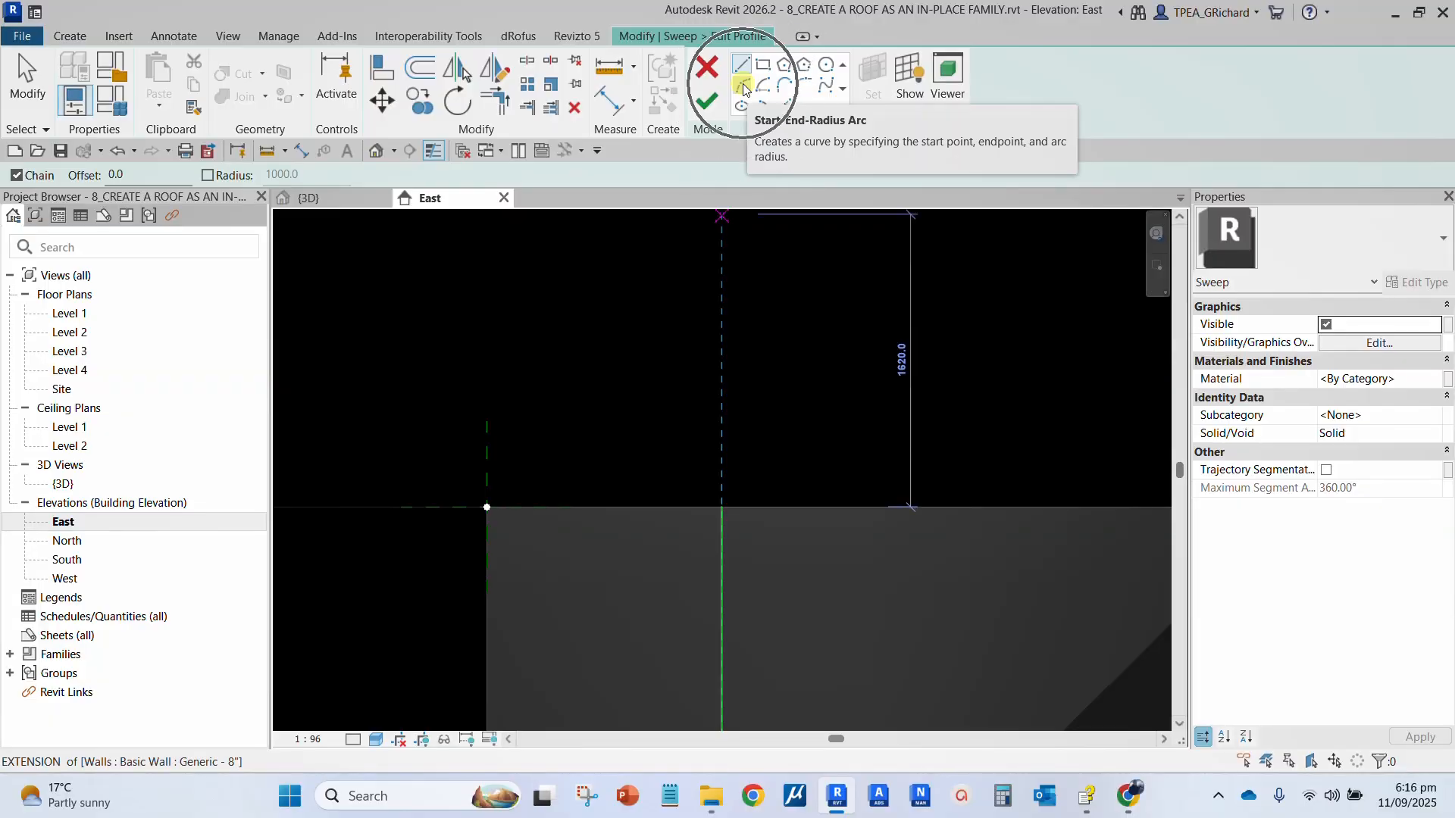
pyautogui.click(742, 86)
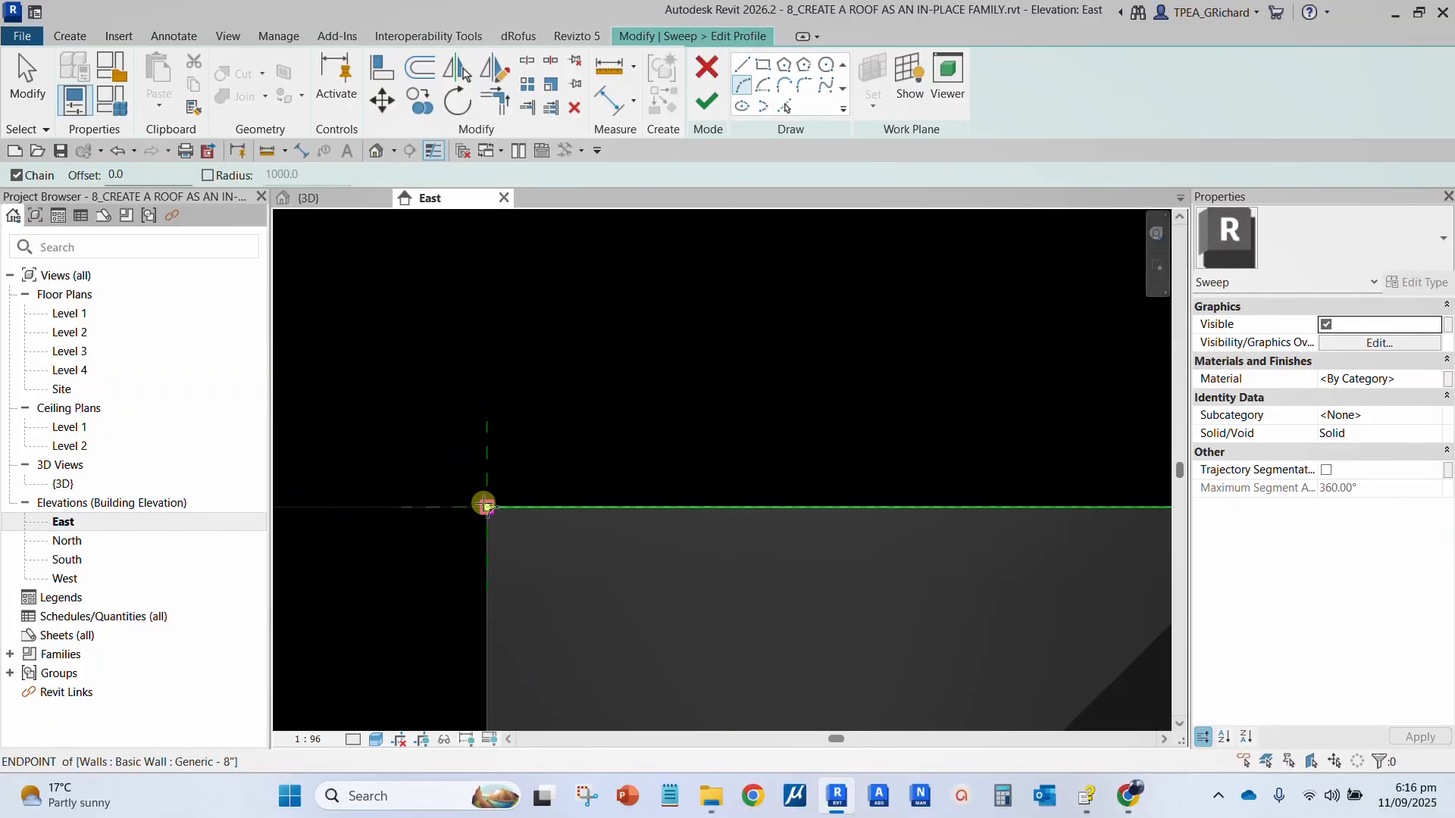
pyautogui.click(485, 506)
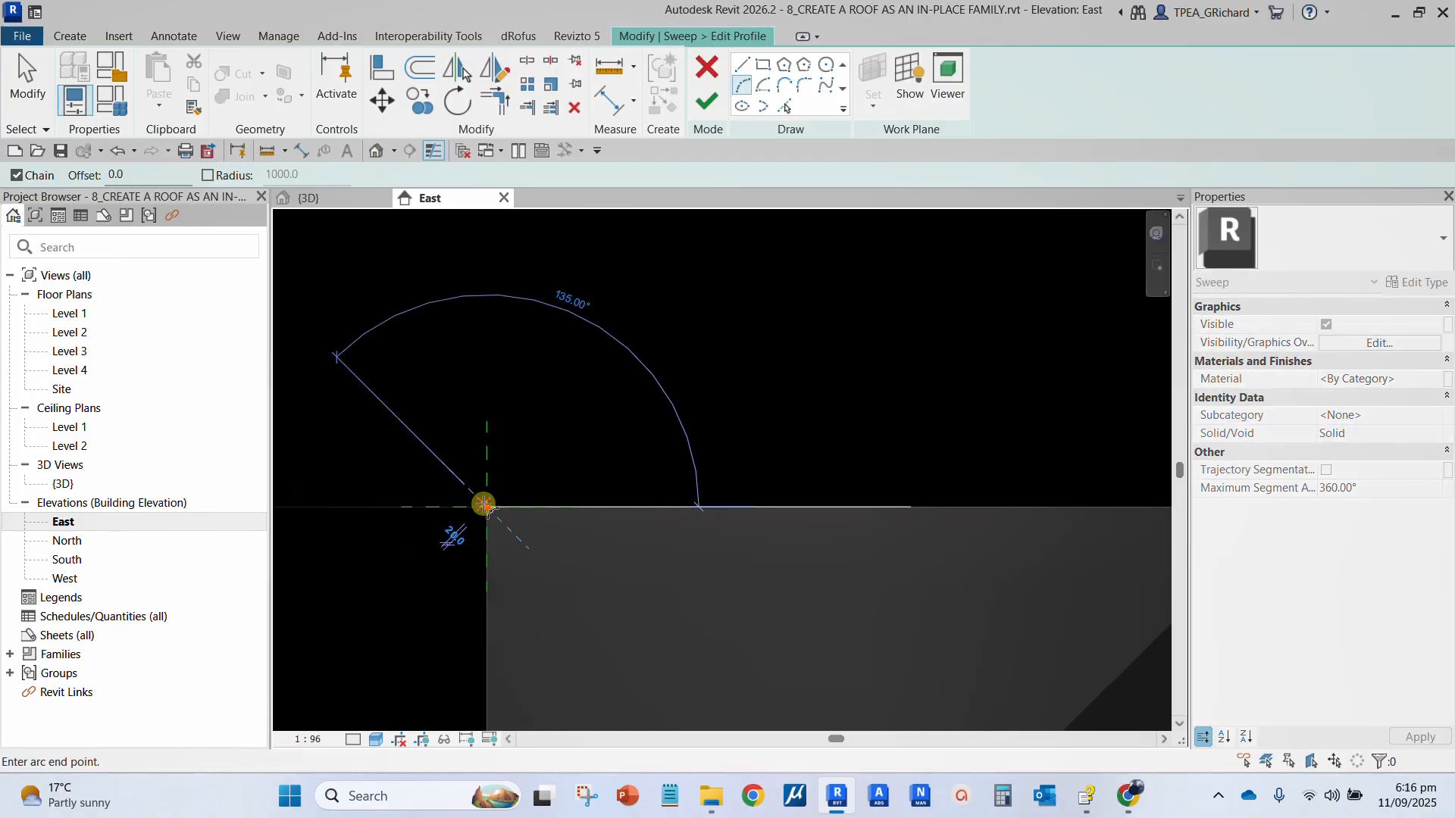
pyautogui.scroll(-3, 717, 467)
pyautogui.moveTo(1152, 421); pyautogui.dragTo(798, 416, button='middle')
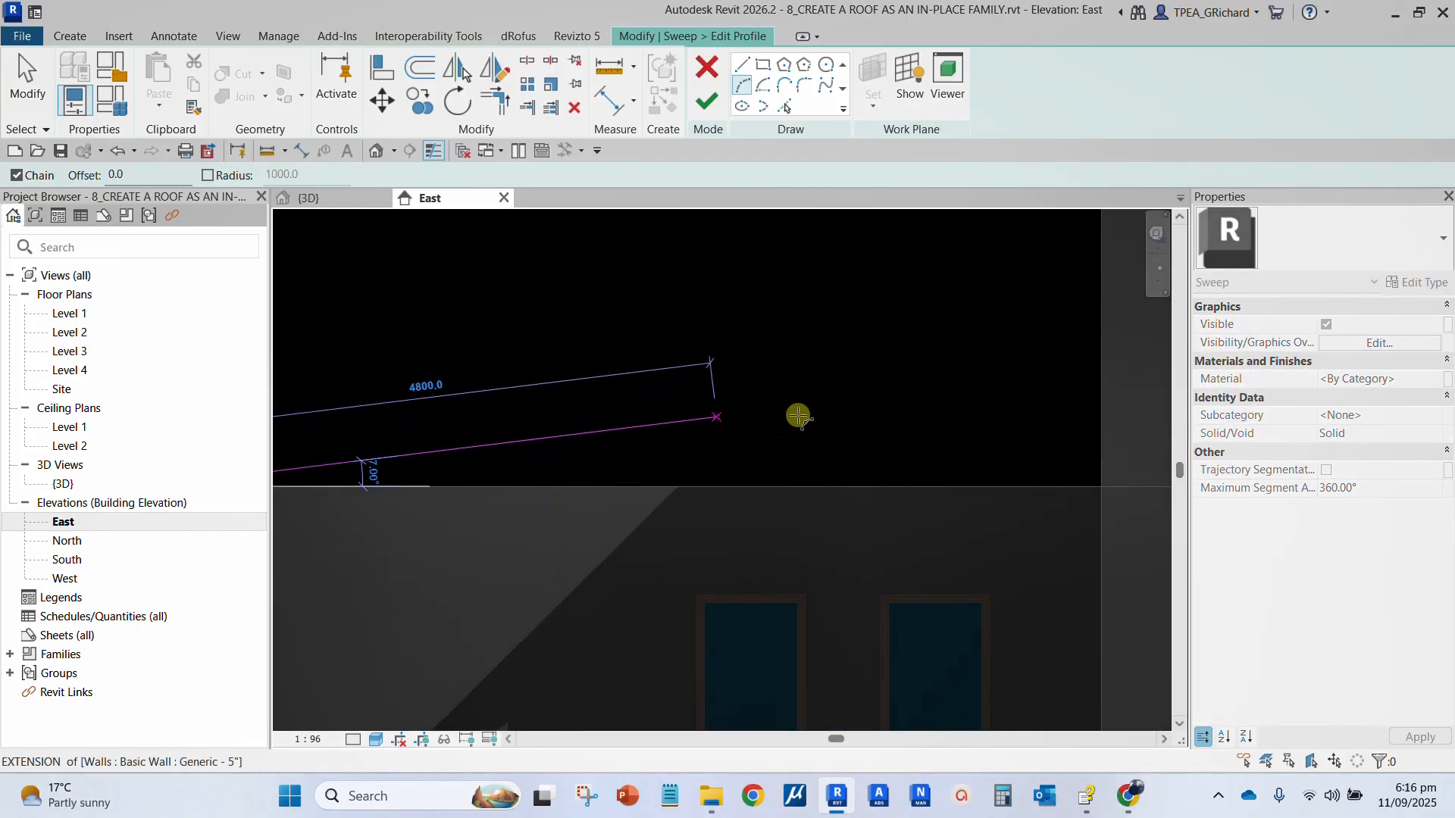
pyautogui.scroll(-2, 781, 413)
pyautogui.scroll(-2, 1016, 299)
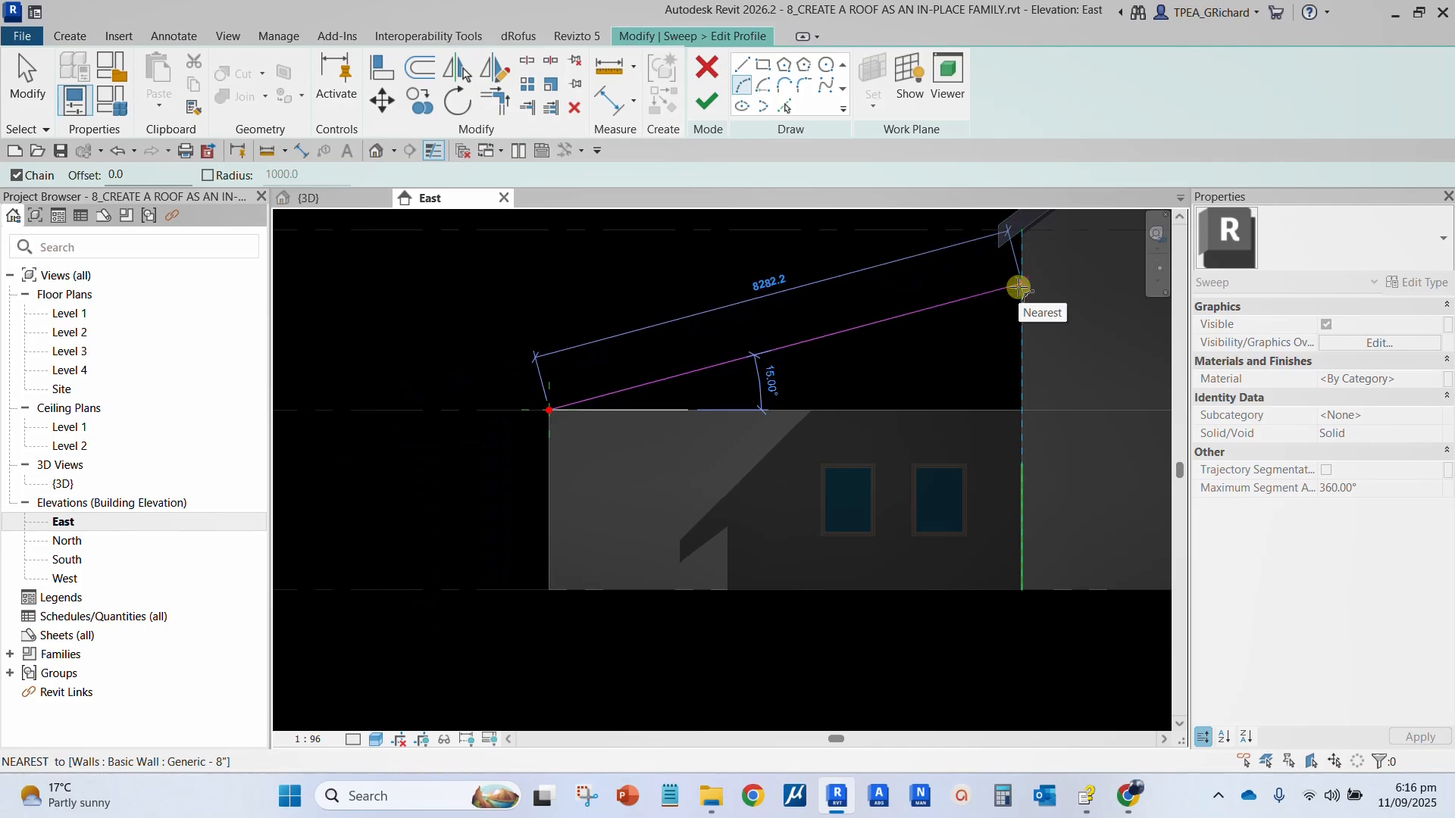
pyautogui.click(1018, 288)
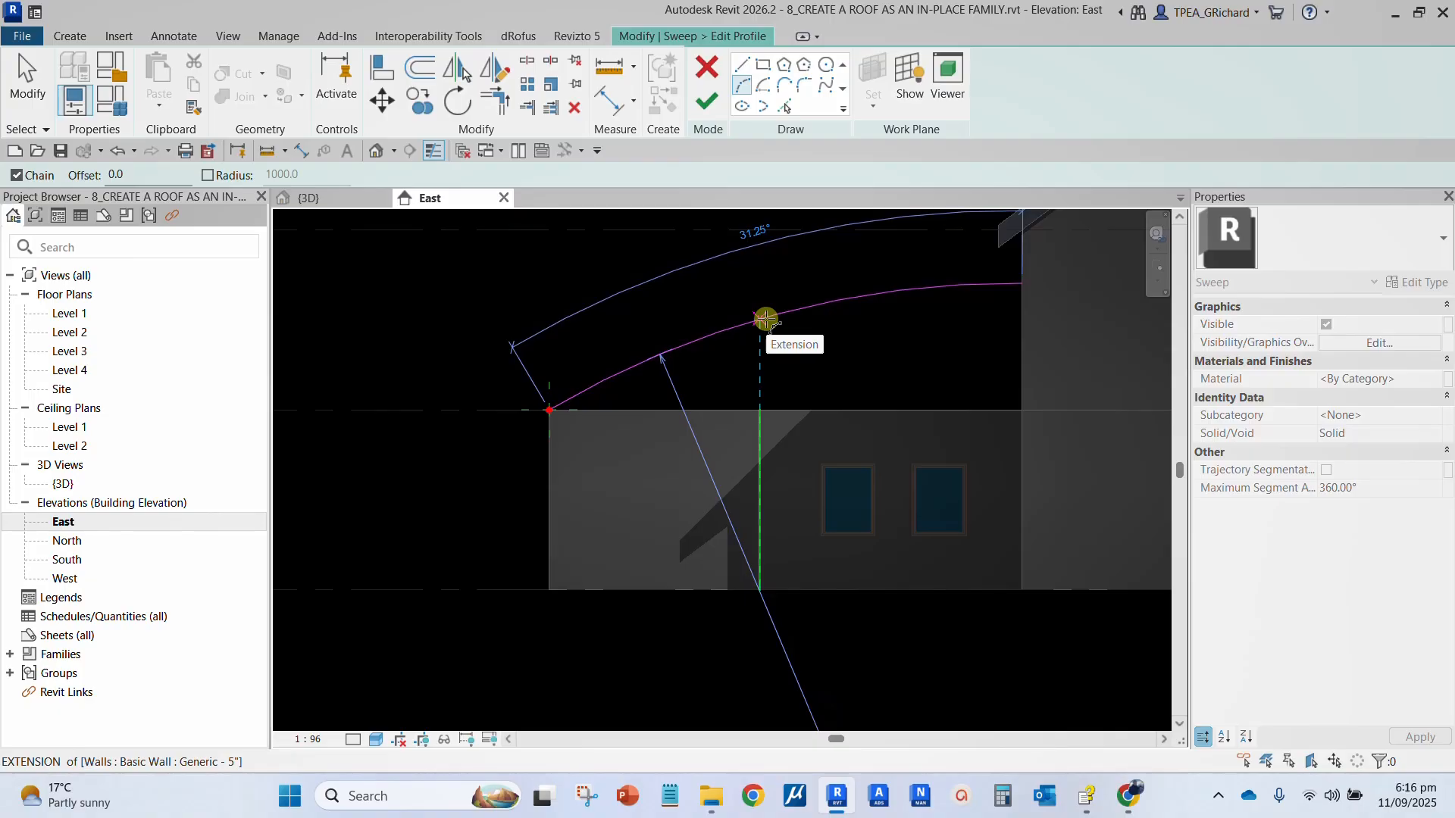
pyautogui.click(766, 319)
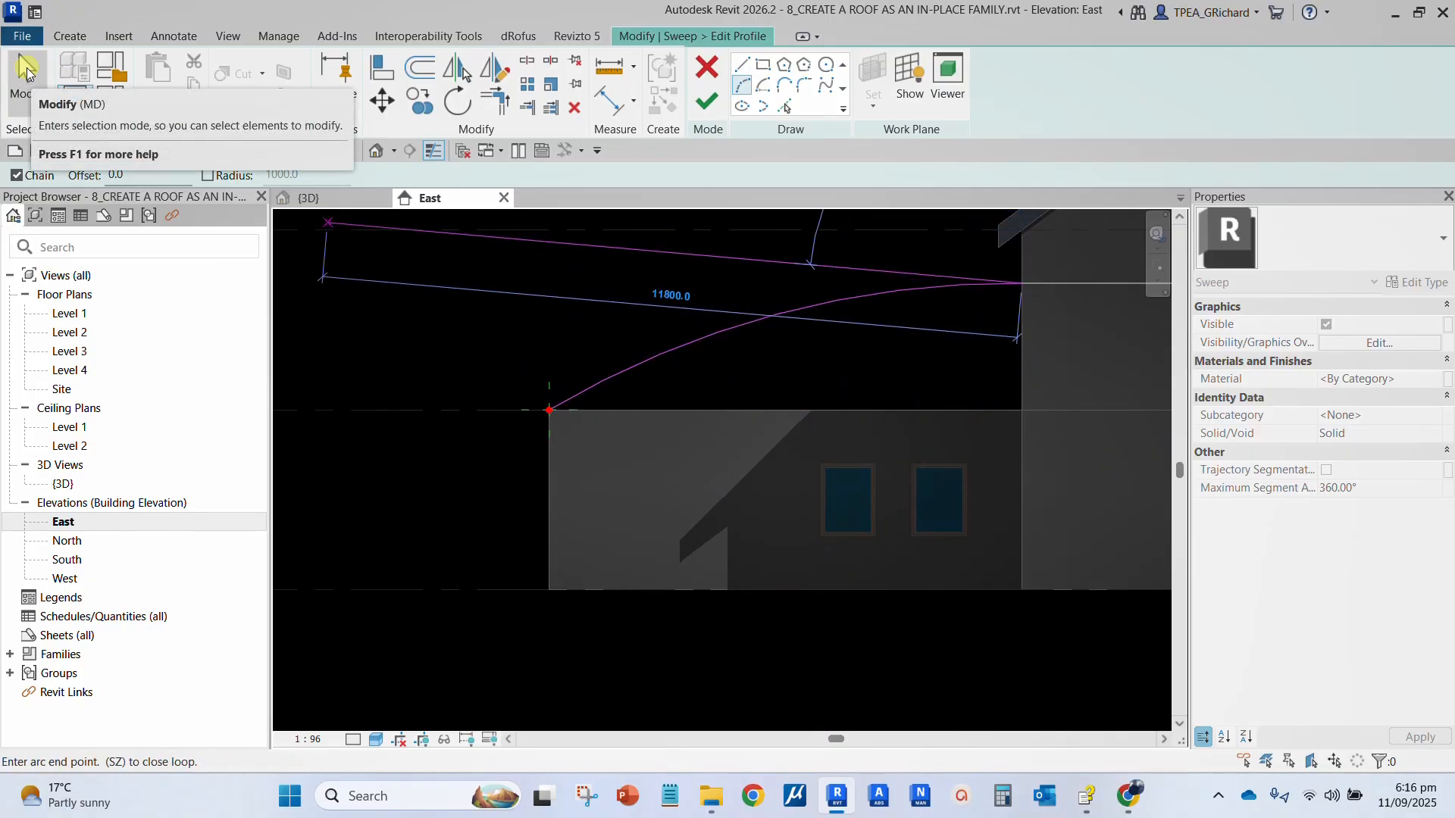
pyautogui.click(27, 73)
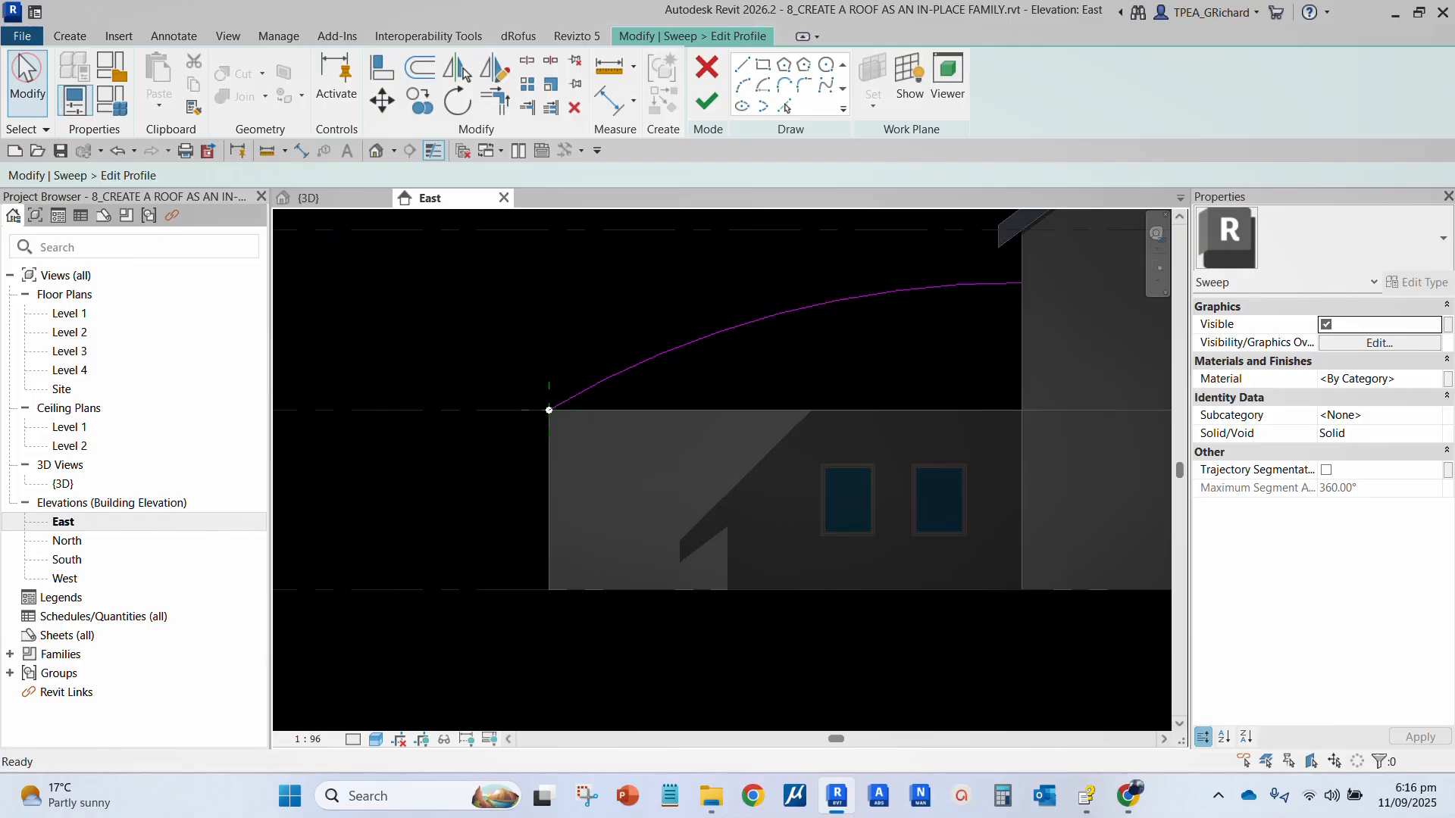
# - Create a parallel copy of the profile arc on its upper side using Pick Lines with an offset of 300
pyautogui.click(722, 329)
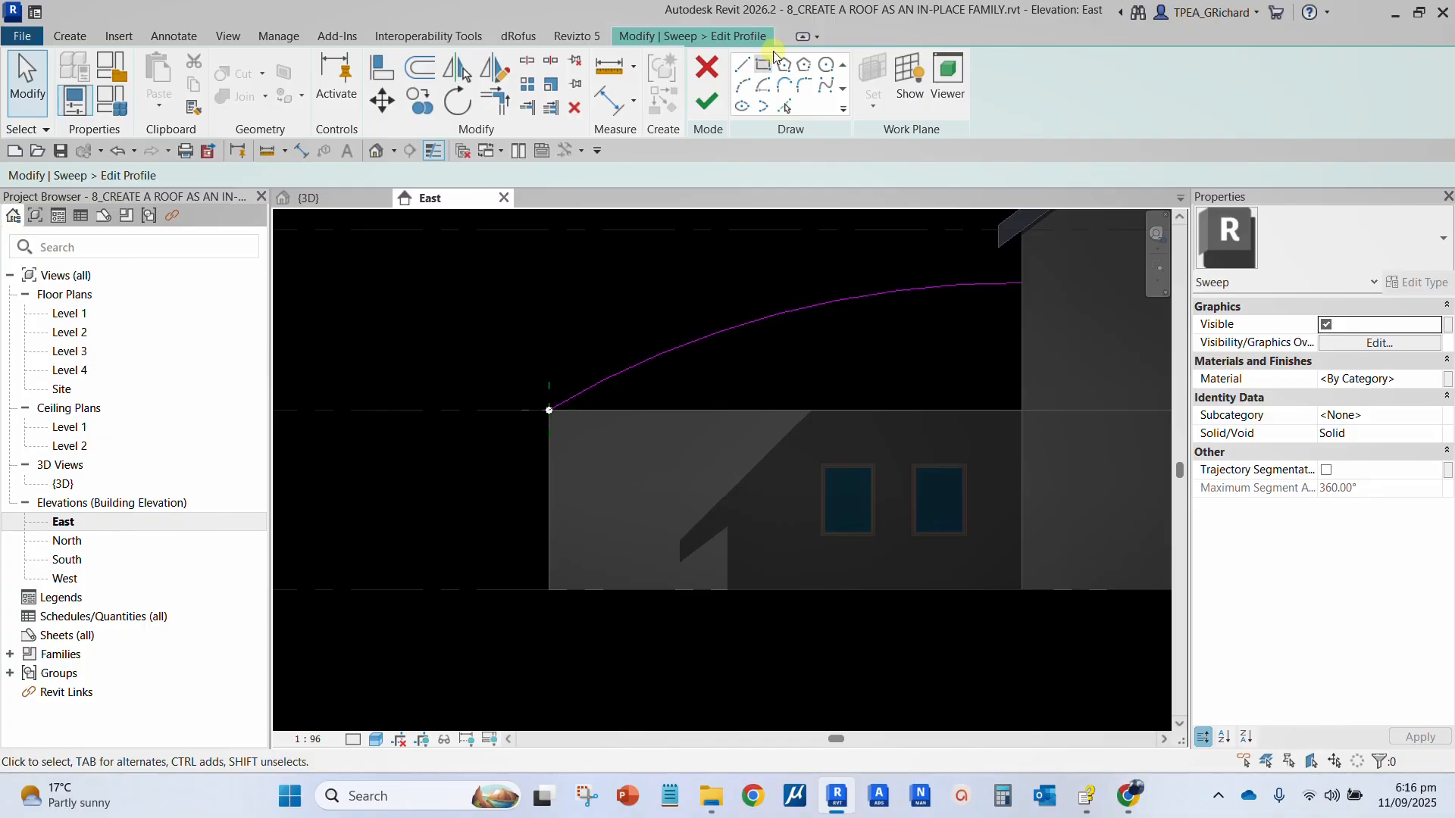
pyautogui.click(787, 106)
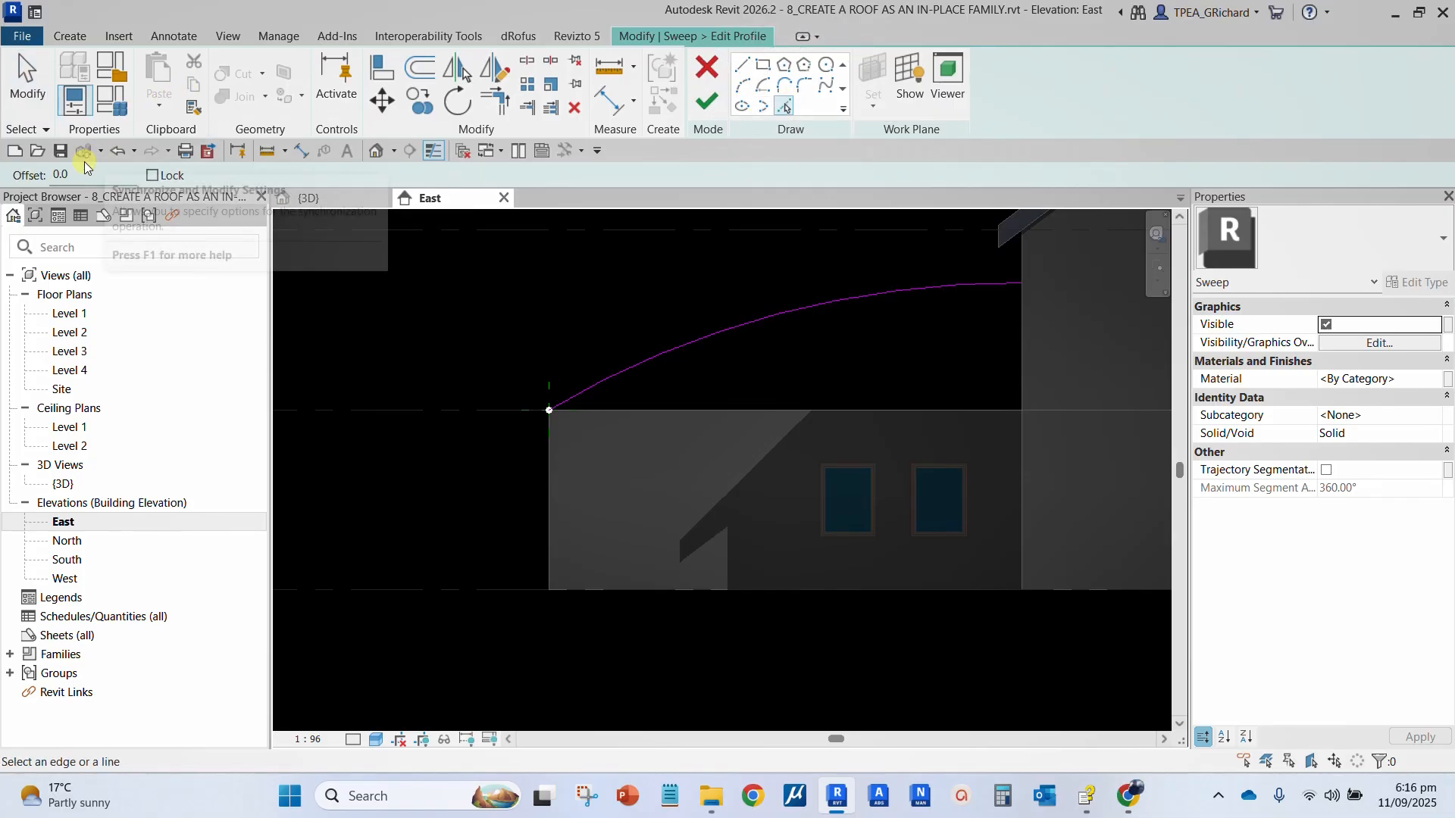
pyautogui.moveTo(80, 173); pyautogui.dragTo(13, 173)
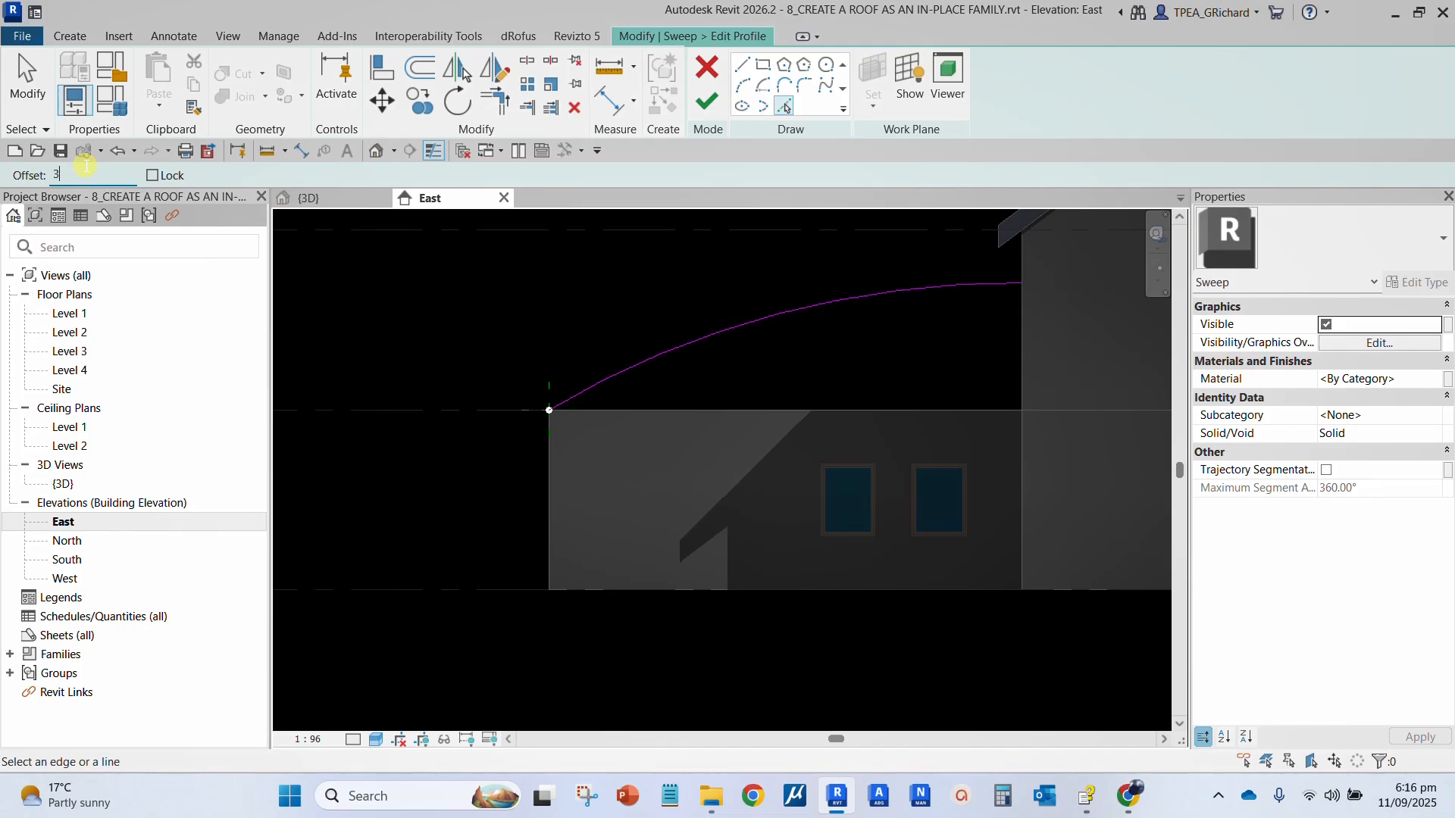
pyautogui.scroll(3, 752, 318)
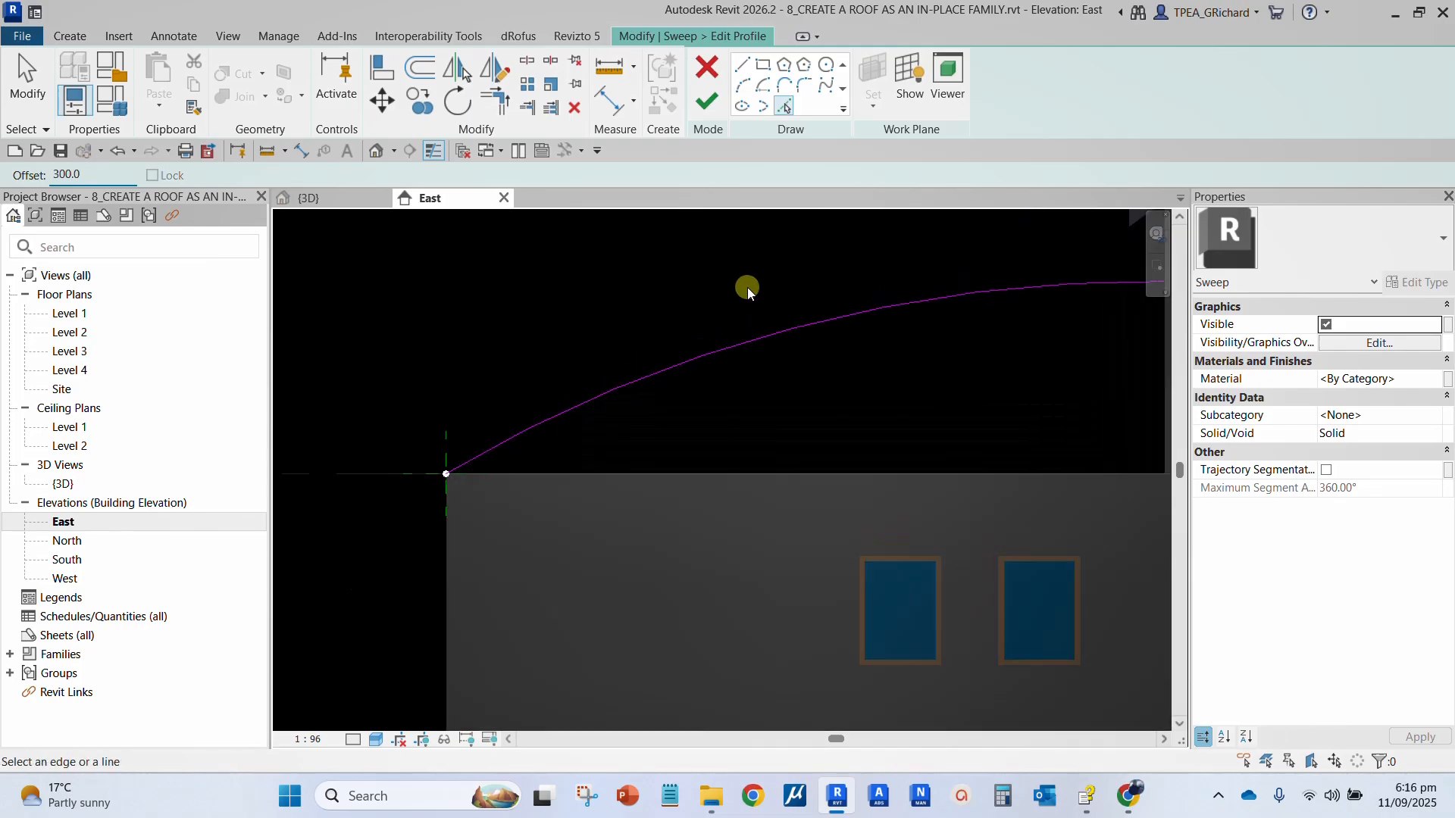
pyautogui.click(721, 354)
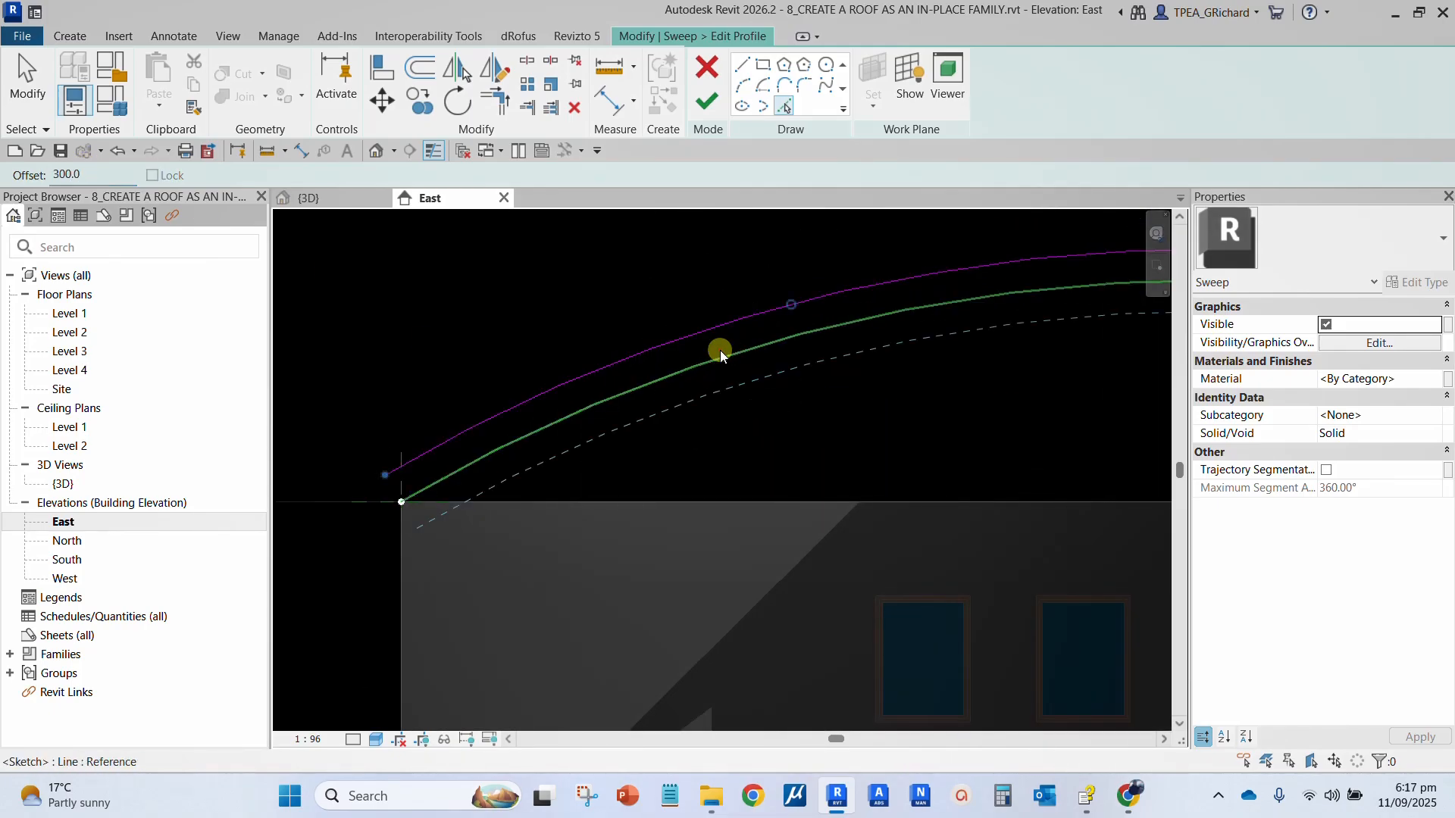
pyautogui.click(31, 95)
# - Draw a vertical line joining the ends of the two arcs at the tall wall's face
pyautogui.scroll(-2, 615, 335)
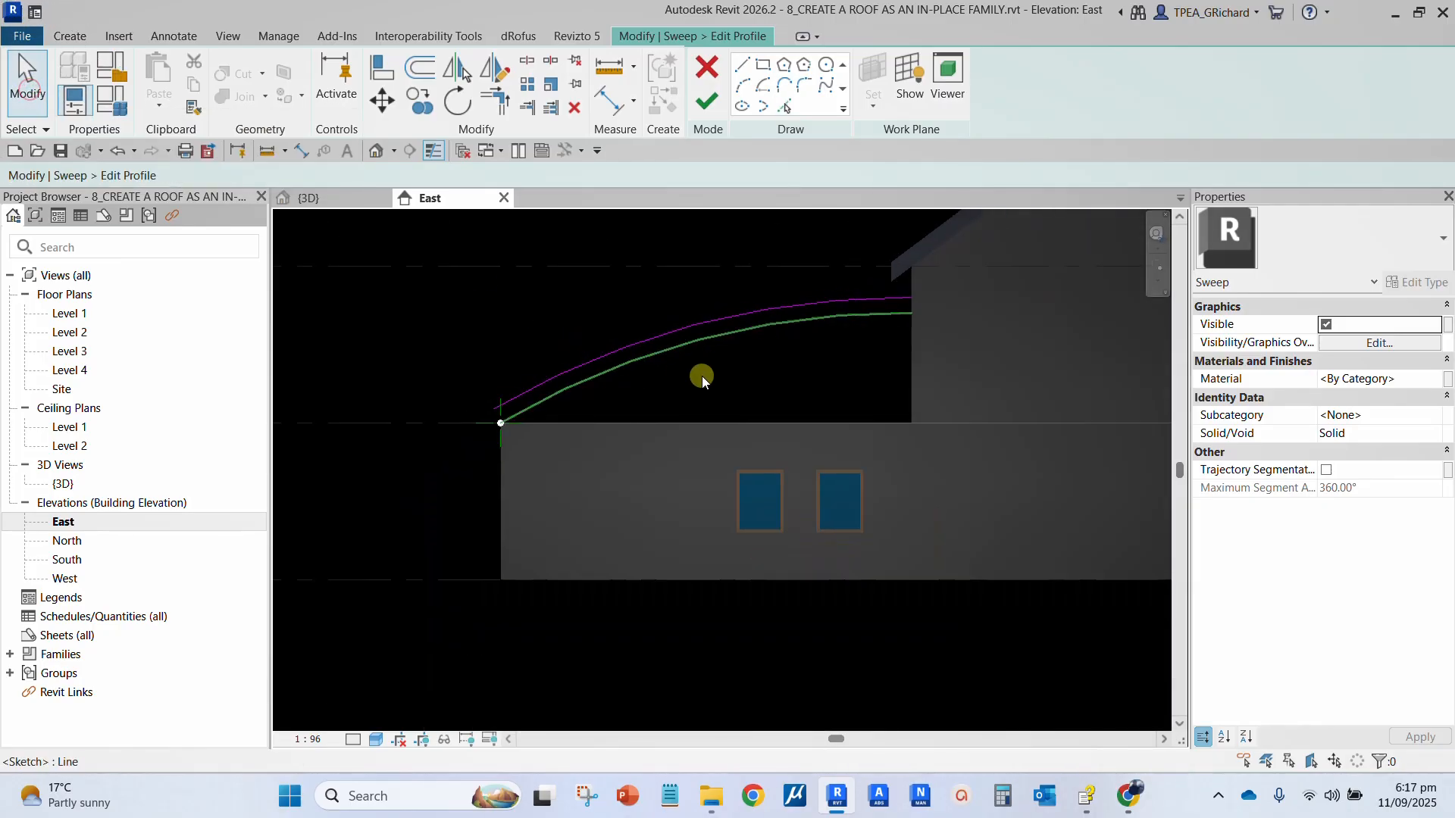
pyautogui.moveTo(963, 406); pyautogui.dragTo(574, 451, button='middle')
pyautogui.scroll(2, 519, 347)
pyautogui.scroll(2, 519, 347)
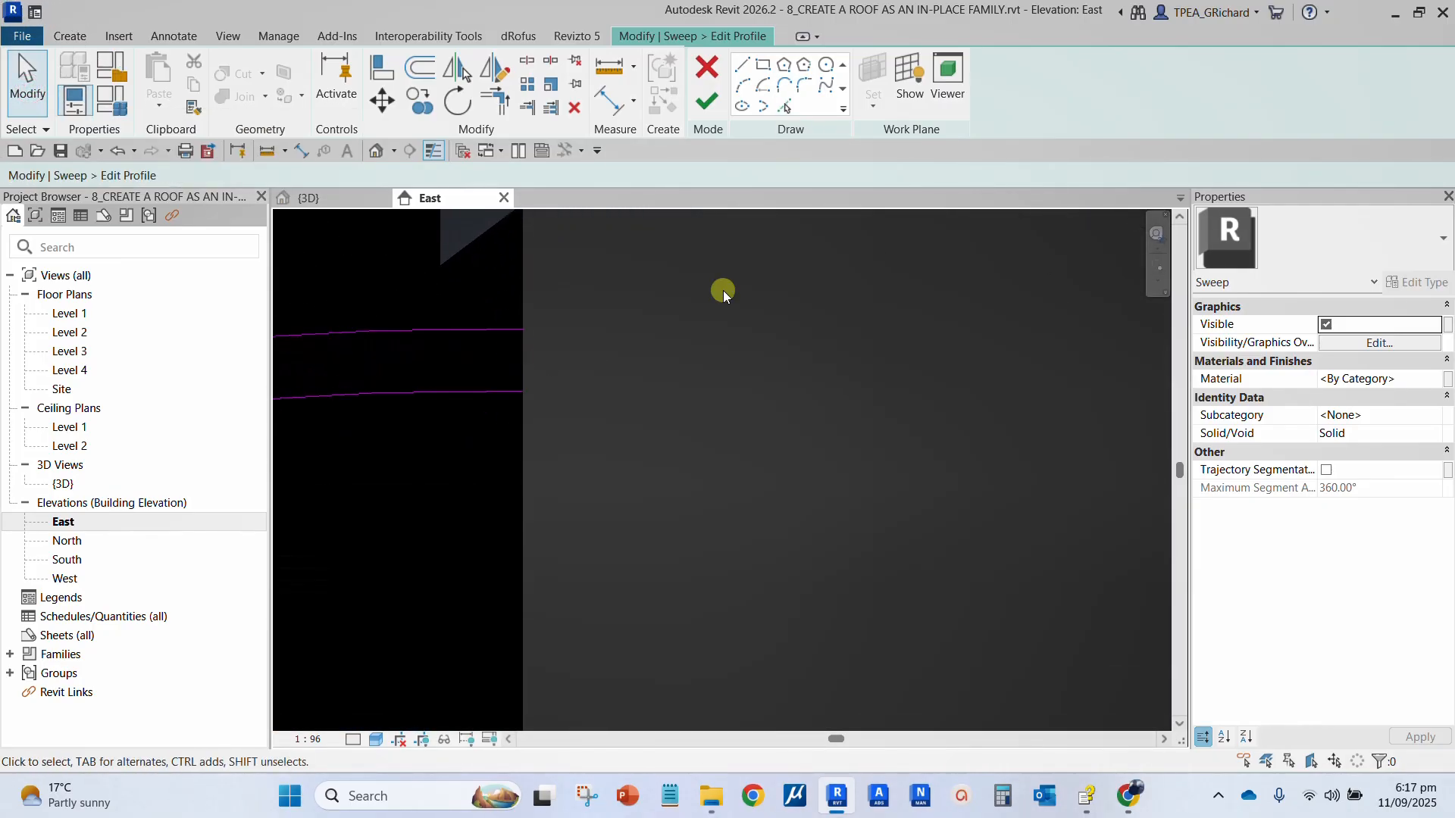
pyautogui.click(742, 66)
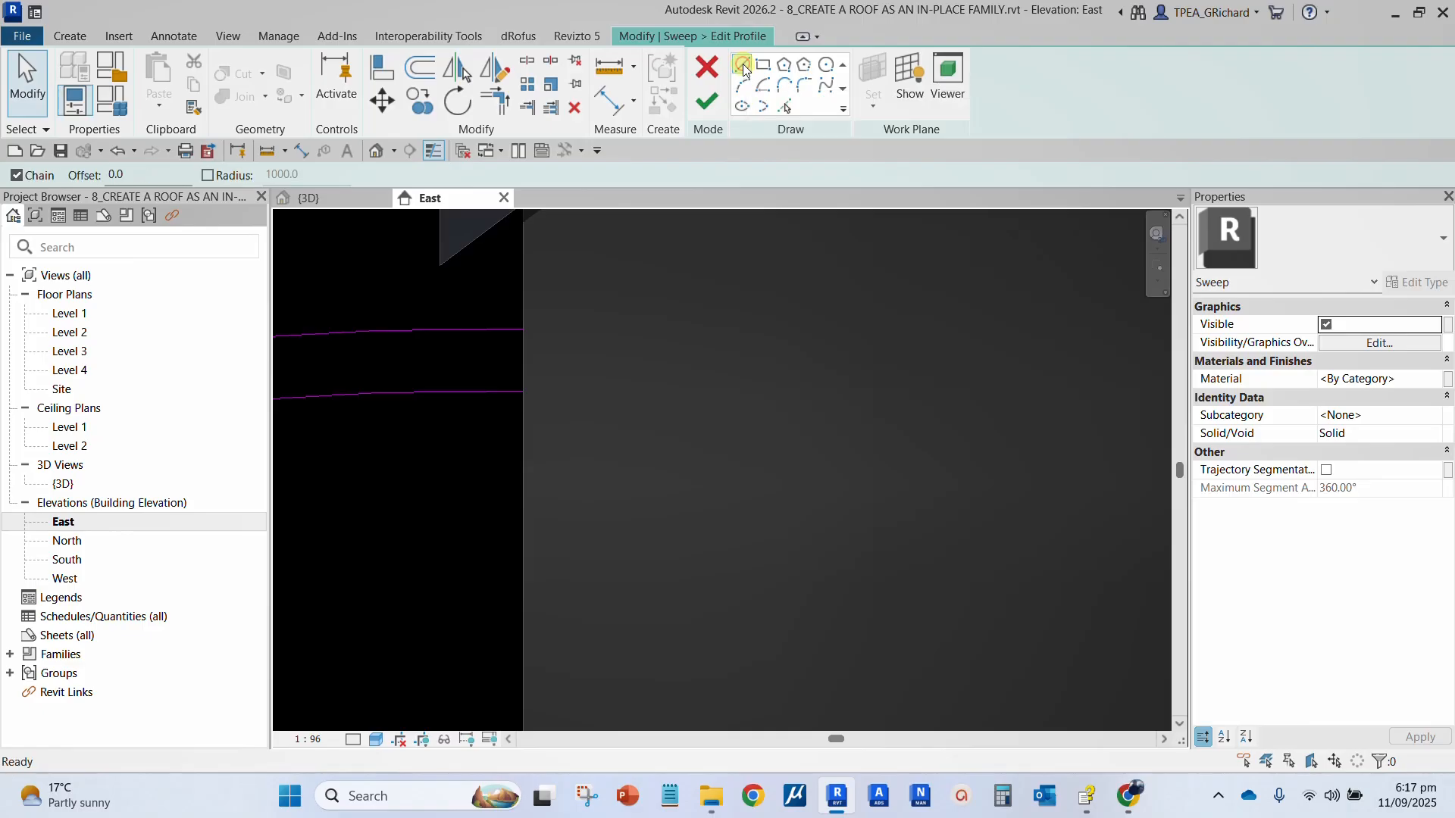
pyautogui.click(524, 329)
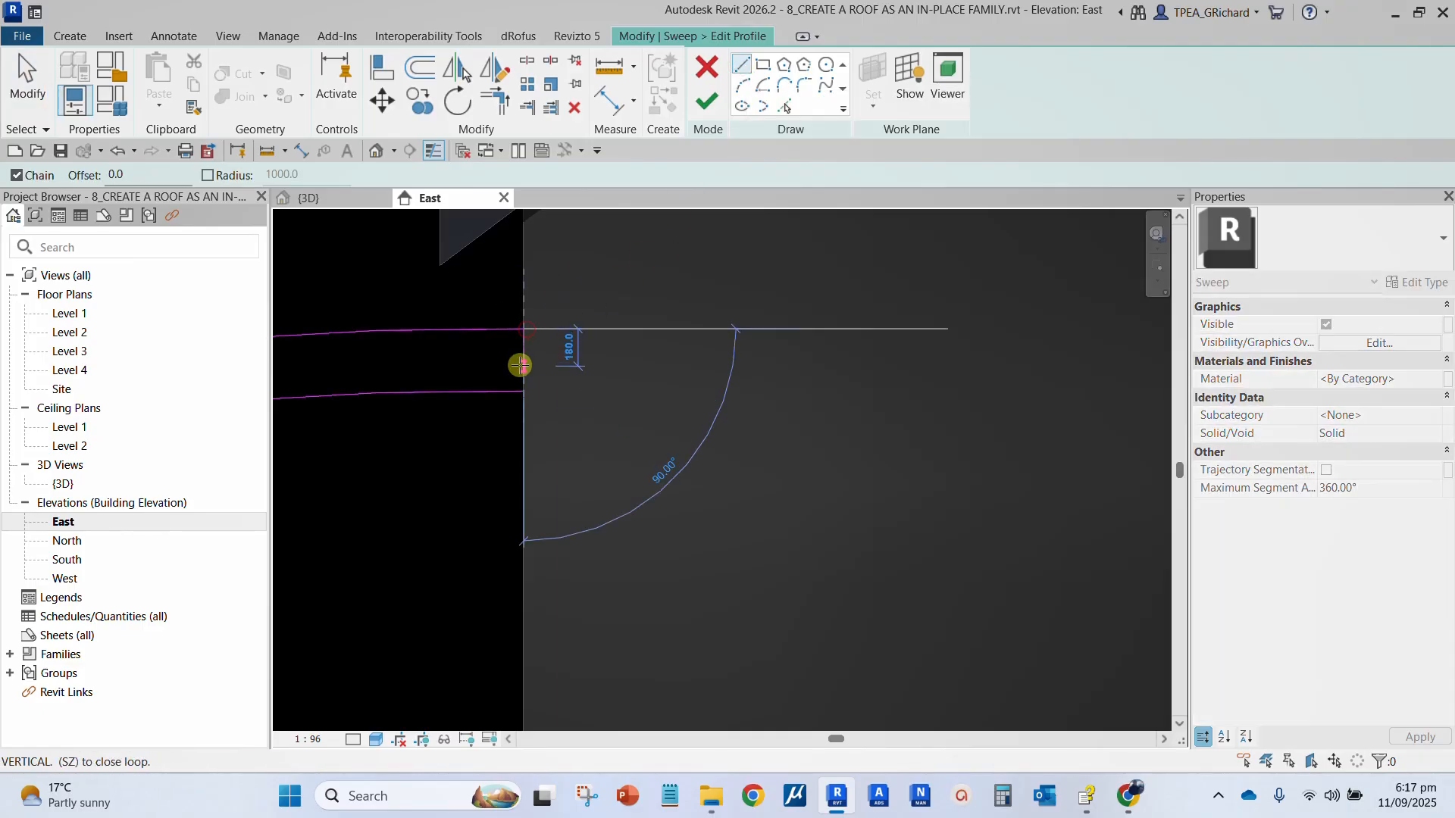
pyautogui.click(519, 390)
# - Close the profile at the eave with a line from the low wall's top outer corner to the upper arc's lower end
pyautogui.scroll(-3, 487, 481)
pyautogui.moveTo(487, 480); pyautogui.dragTo(967, 464, button='middle')
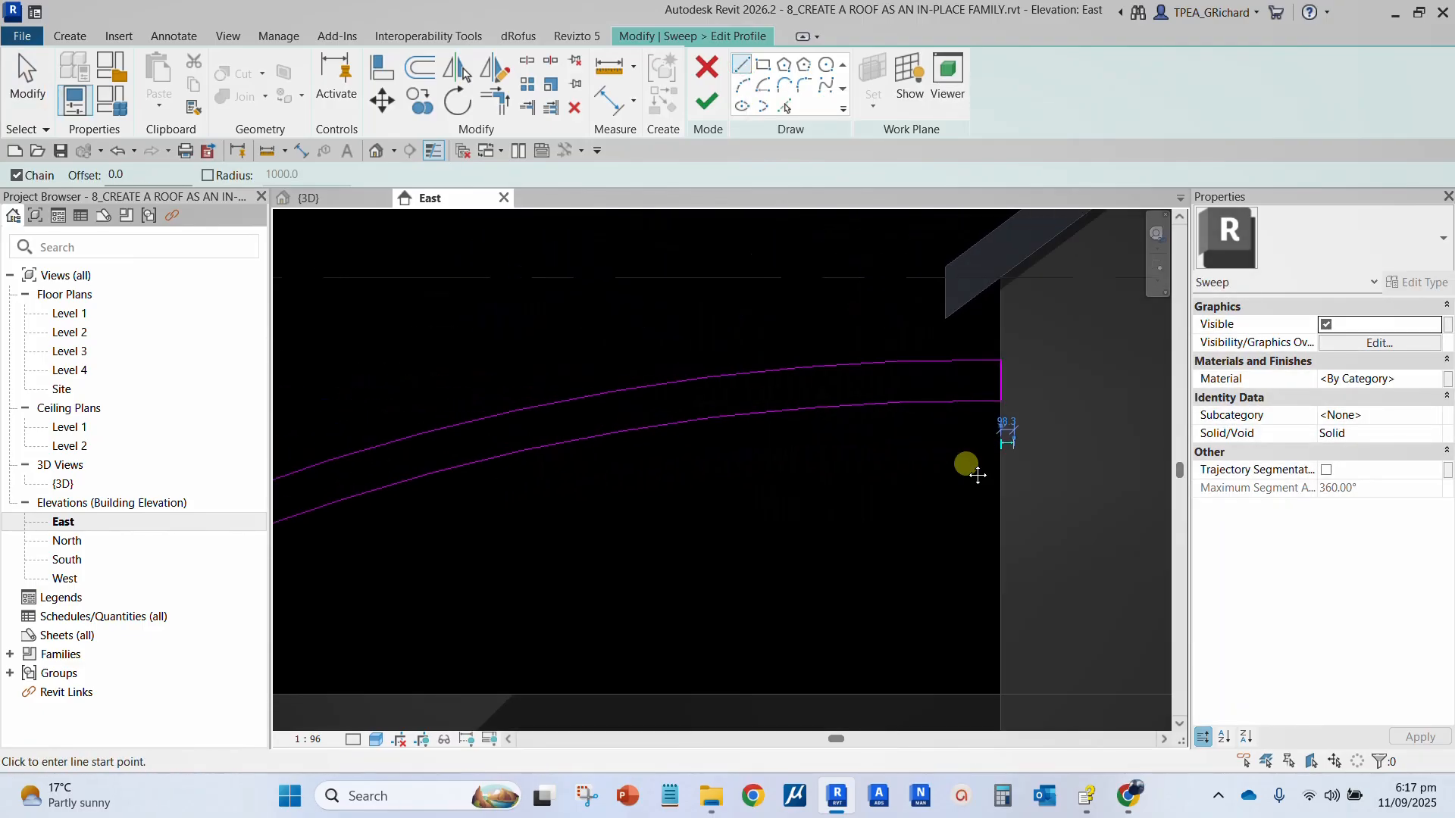
pyautogui.moveTo(617, 512); pyautogui.dragTo(894, 406, button='middle')
pyautogui.scroll(3, 488, 545)
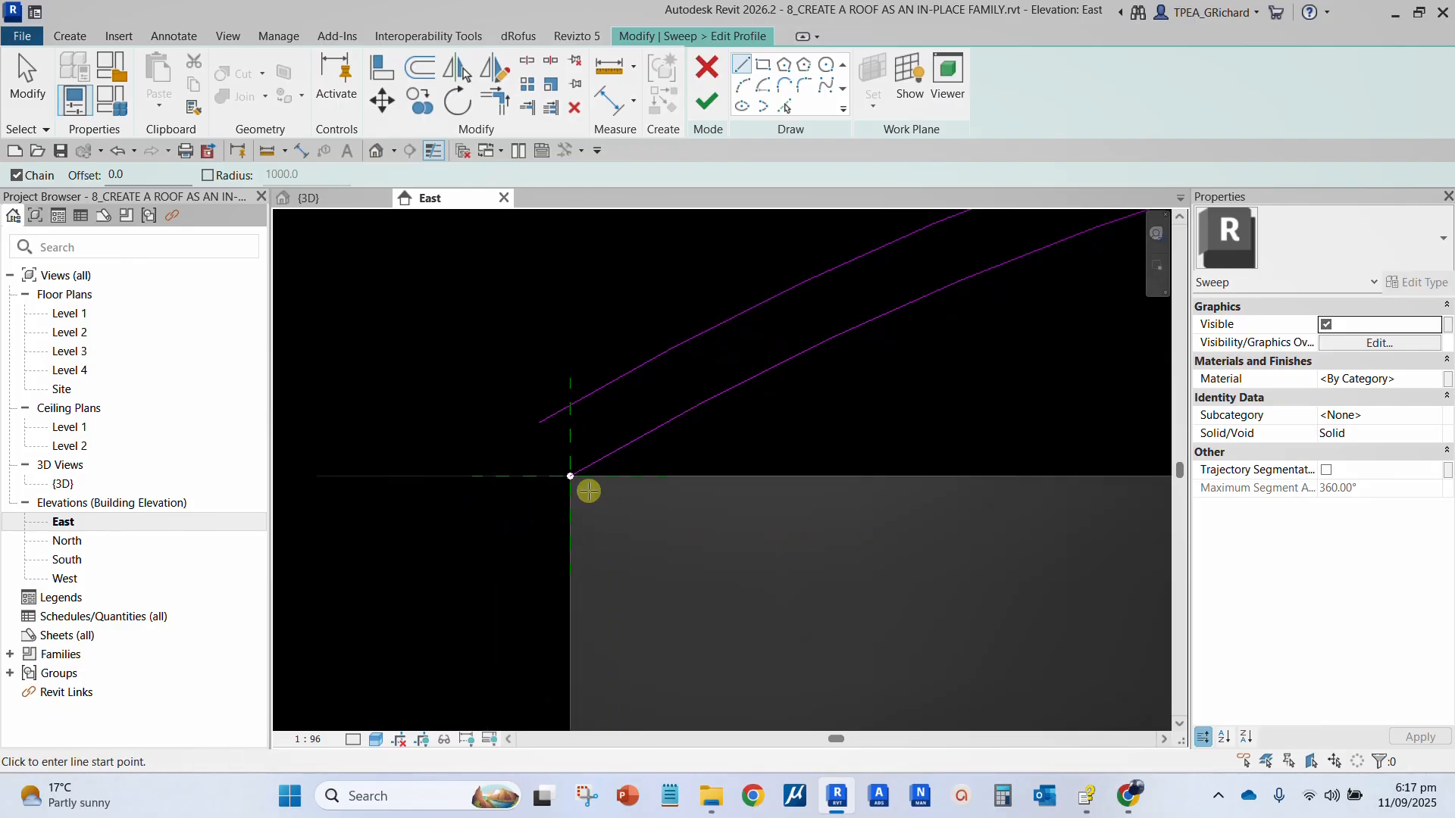
pyautogui.click(571, 477)
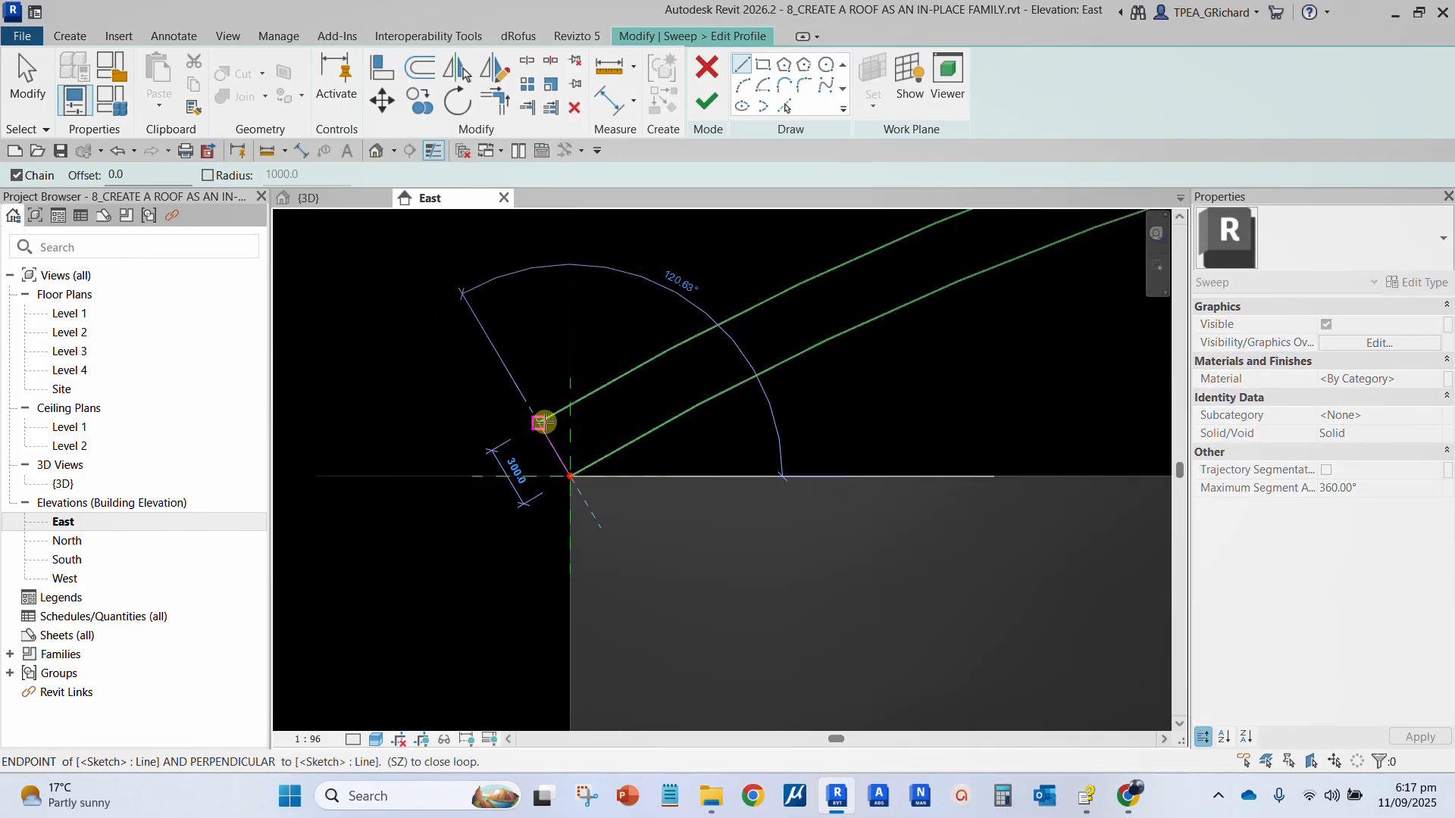
pyautogui.click(544, 422)
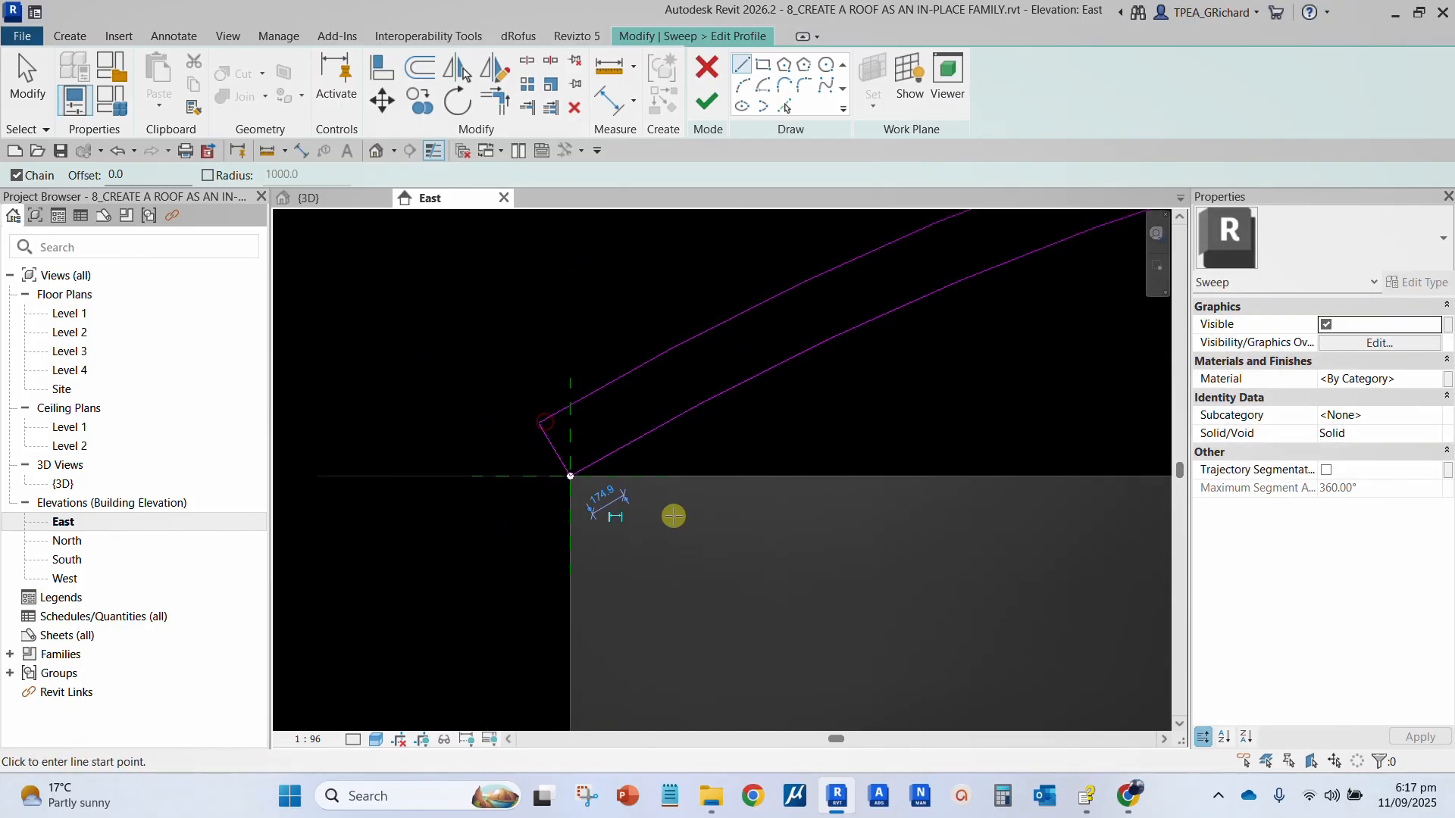
# - End the Line command, switch to the 3D view and finish the sweep profile sketch
pyautogui.click(34, 89)
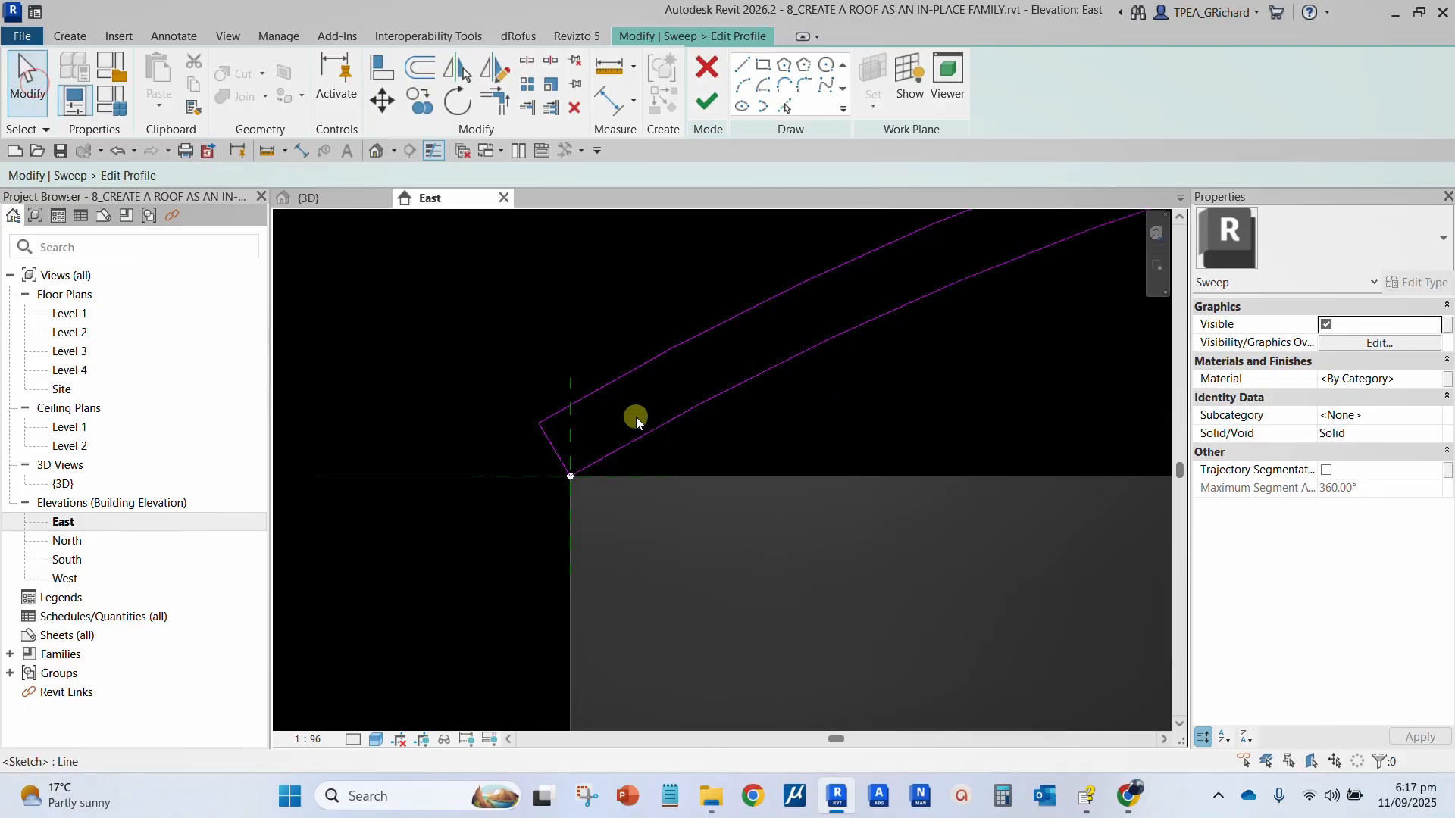
pyautogui.scroll(-4, 644, 425)
pyautogui.scroll(3, 661, 376)
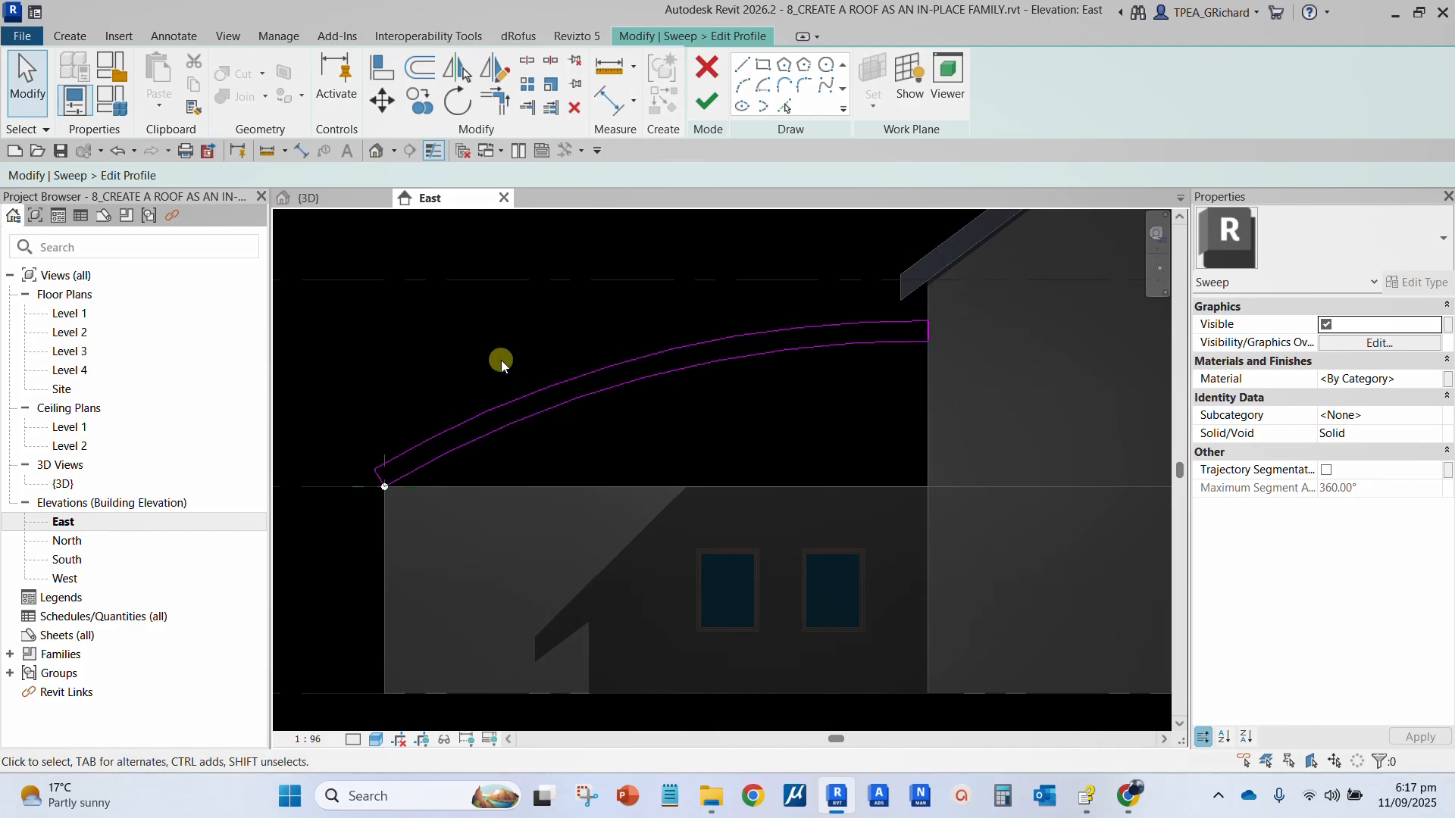
pyautogui.click(313, 198)
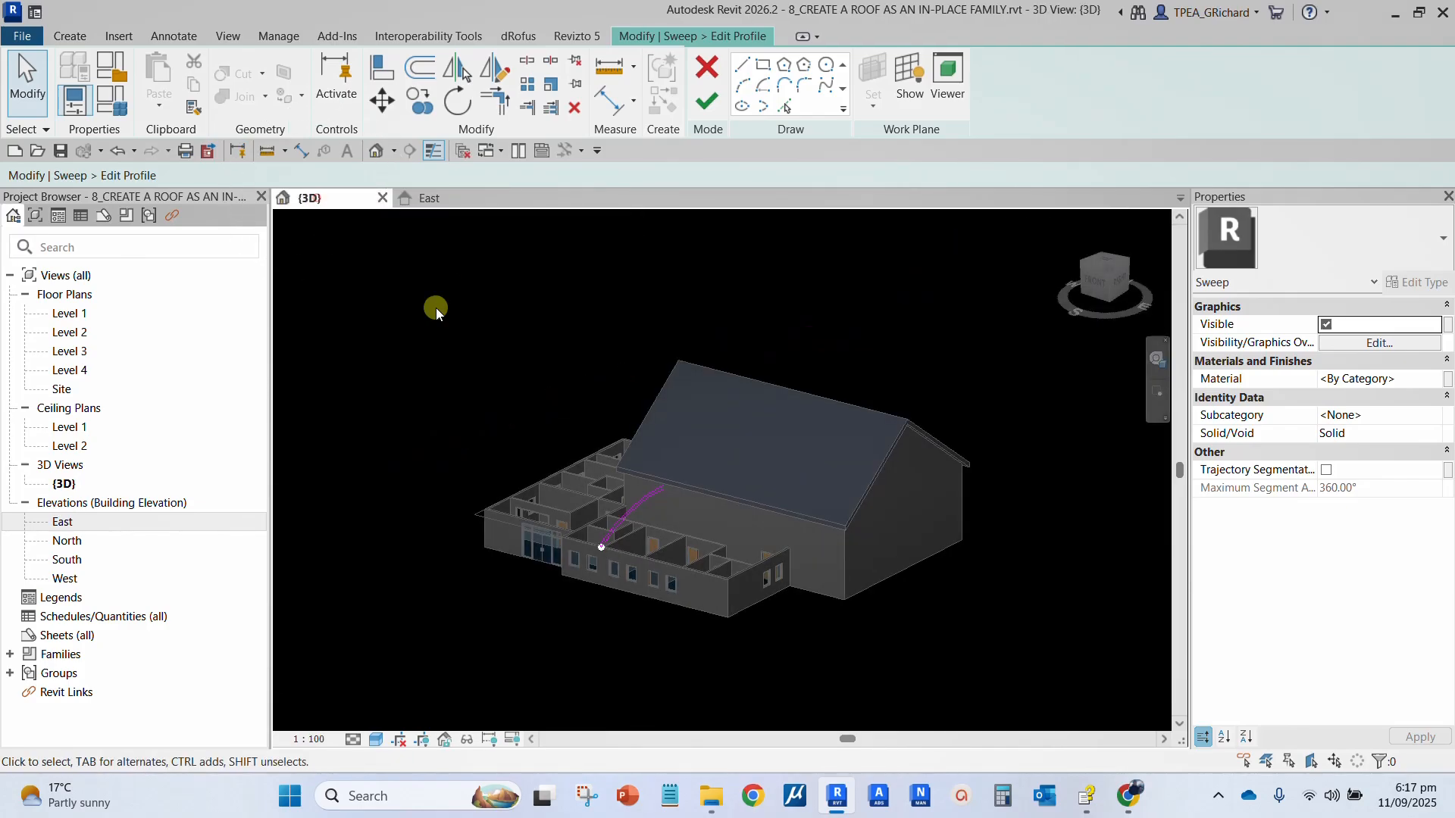
pyautogui.keyDown('shift'); pyautogui.moveTo(640, 537); pyautogui.dragTo(669, 478, button='middle'); pyautogui.keyUp('shift')
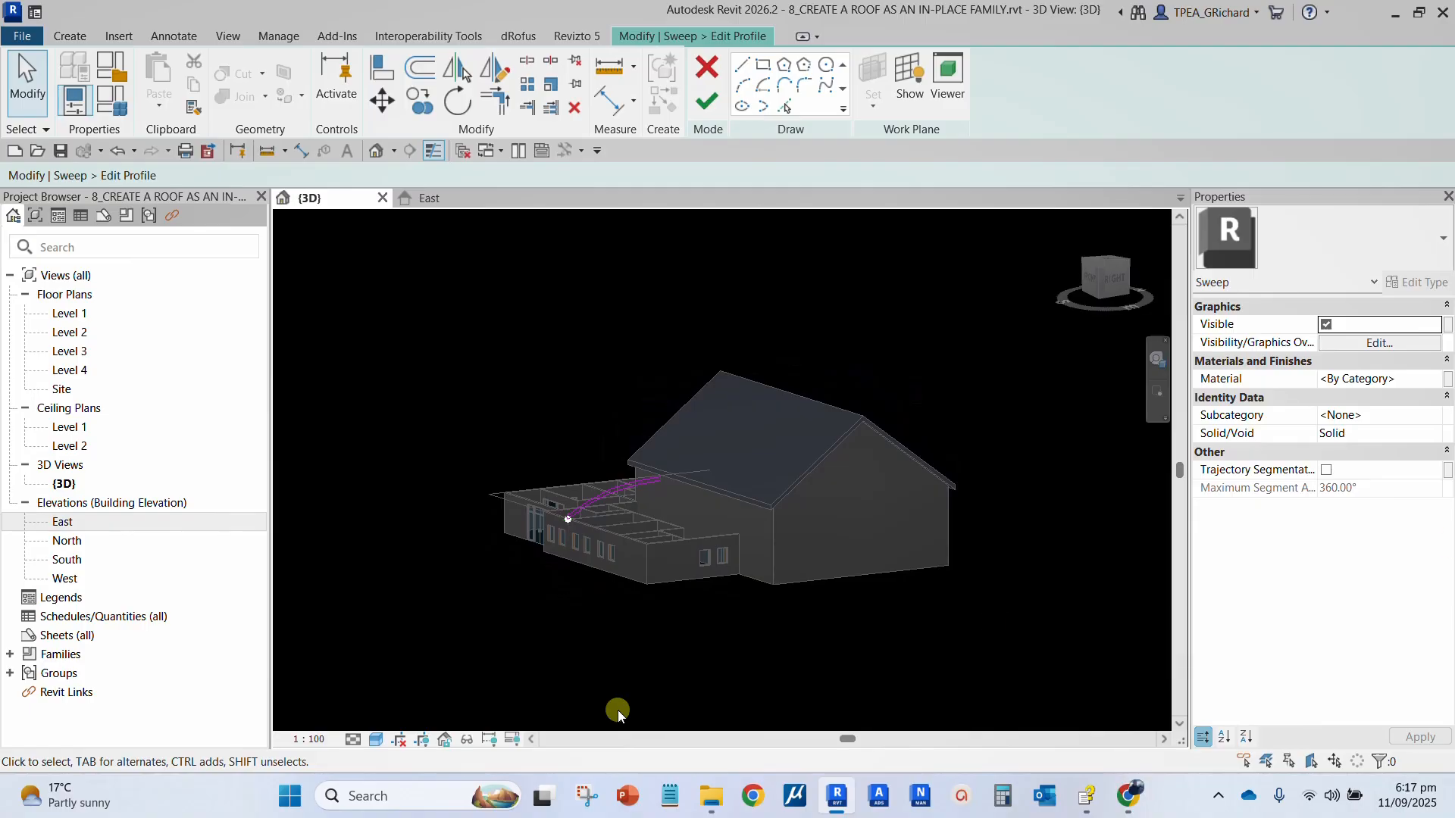
pyautogui.click(707, 101)
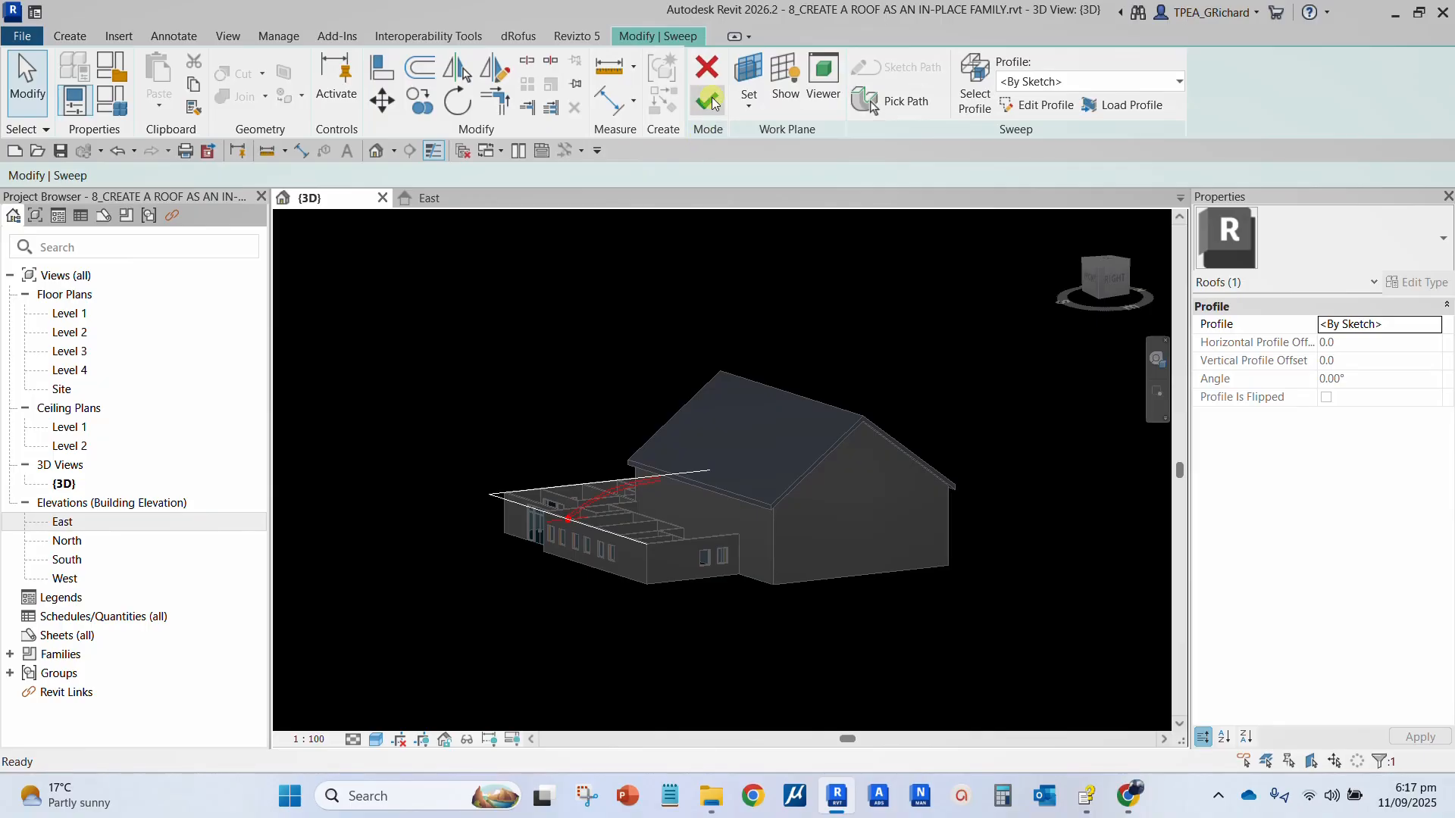
# - Finish the sweep over the low wings and complete the in-place roof model
pyautogui.click(709, 103)
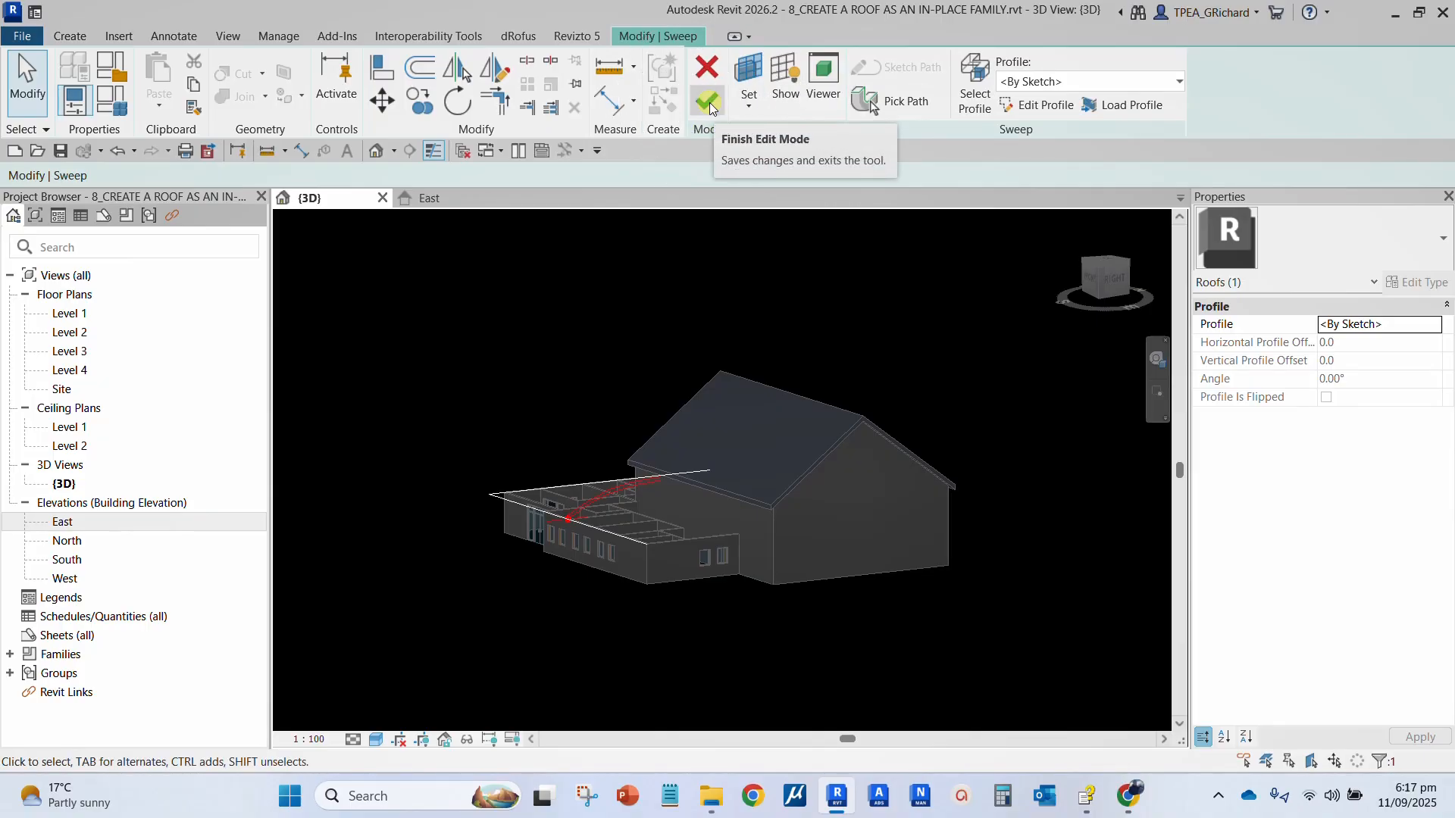
pyautogui.keyDown('shift'); pyautogui.moveTo(542, 548); pyautogui.dragTo(856, 635, button='middle'); pyautogui.keyUp('shift')
pyautogui.click(793, 102)
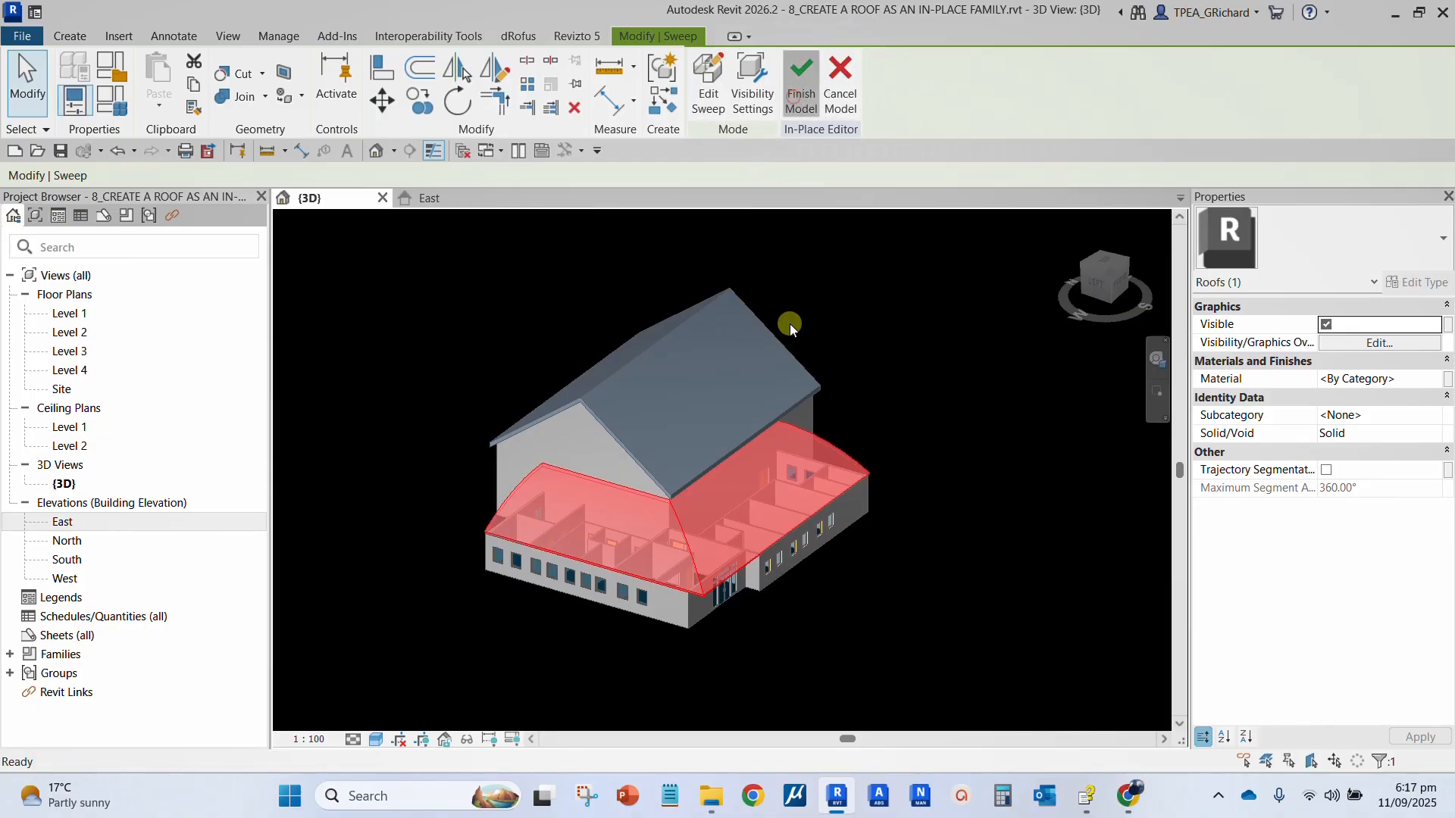
# - Attach the top of the south wing's east end wall, the one with two windows, to the vaulted roof
pyautogui.keyDown('shift'); pyautogui.moveTo(924, 564); pyautogui.dragTo(668, 530, button='middle'); pyautogui.keyUp('shift')
pyautogui.scroll(4, 668, 530)
pyautogui.moveTo(602, 642)
pyautogui.keyDown('shift'); pyautogui.mouseDown(button='middle')
pyautogui.moveTo(659, 601)
pyautogui.moveTo(1016, 640)
pyautogui.moveTo(662, 605)
pyautogui.moveTo(611, 634)
pyautogui.mouseUp(button='middle'); pyautogui.keyUp('shift')
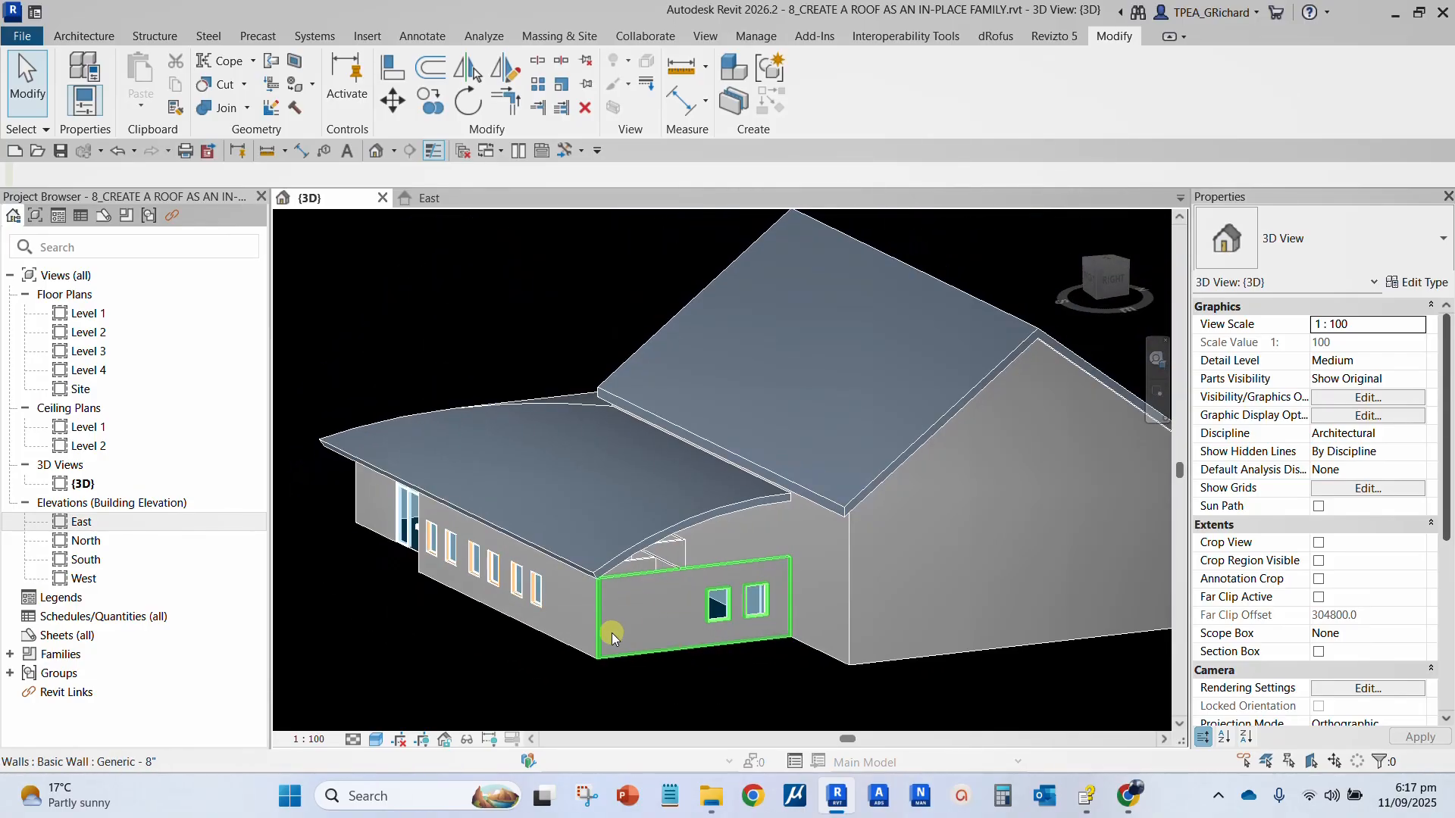
pyautogui.click(679, 503)
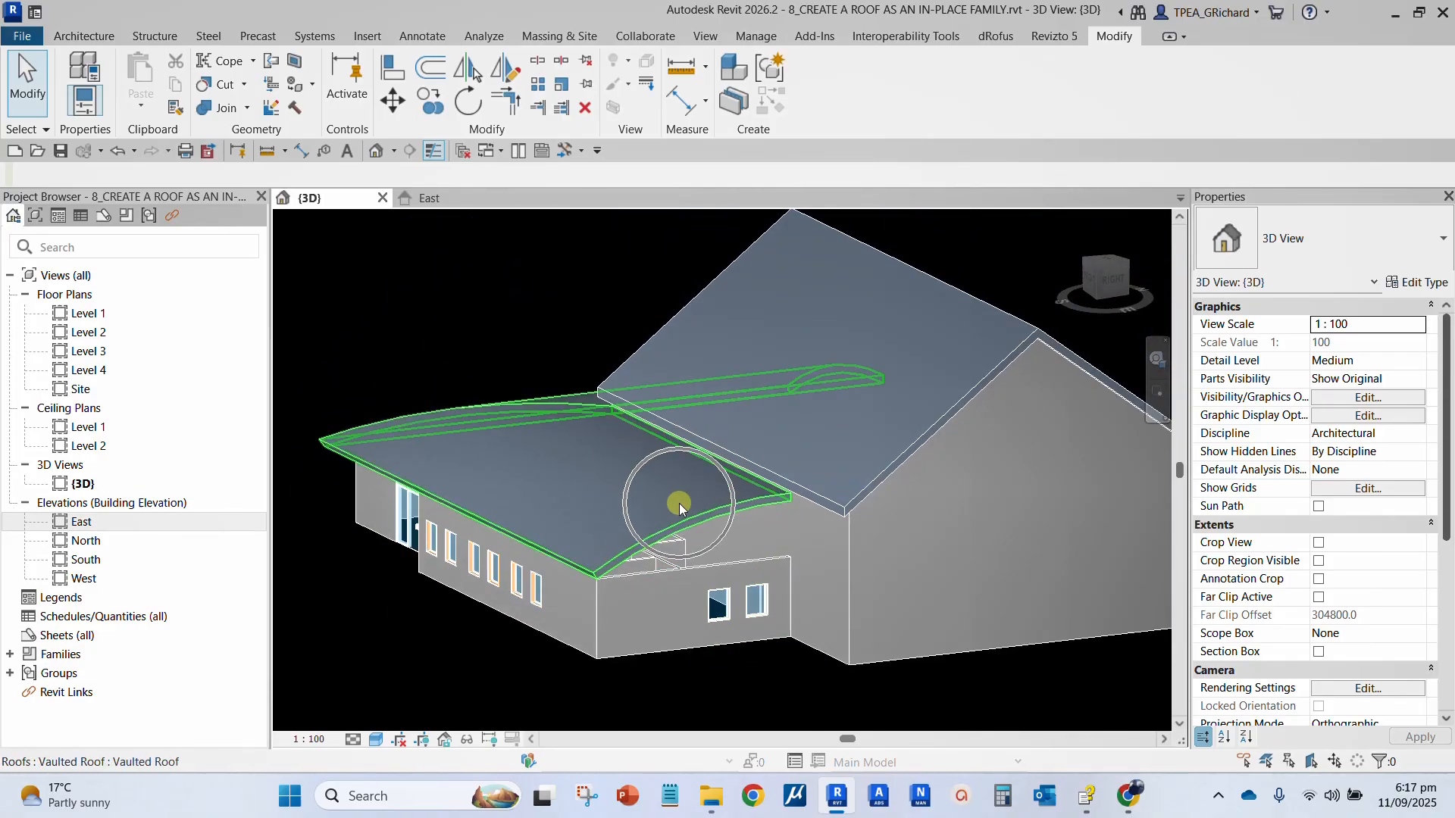
pyautogui.click(646, 588)
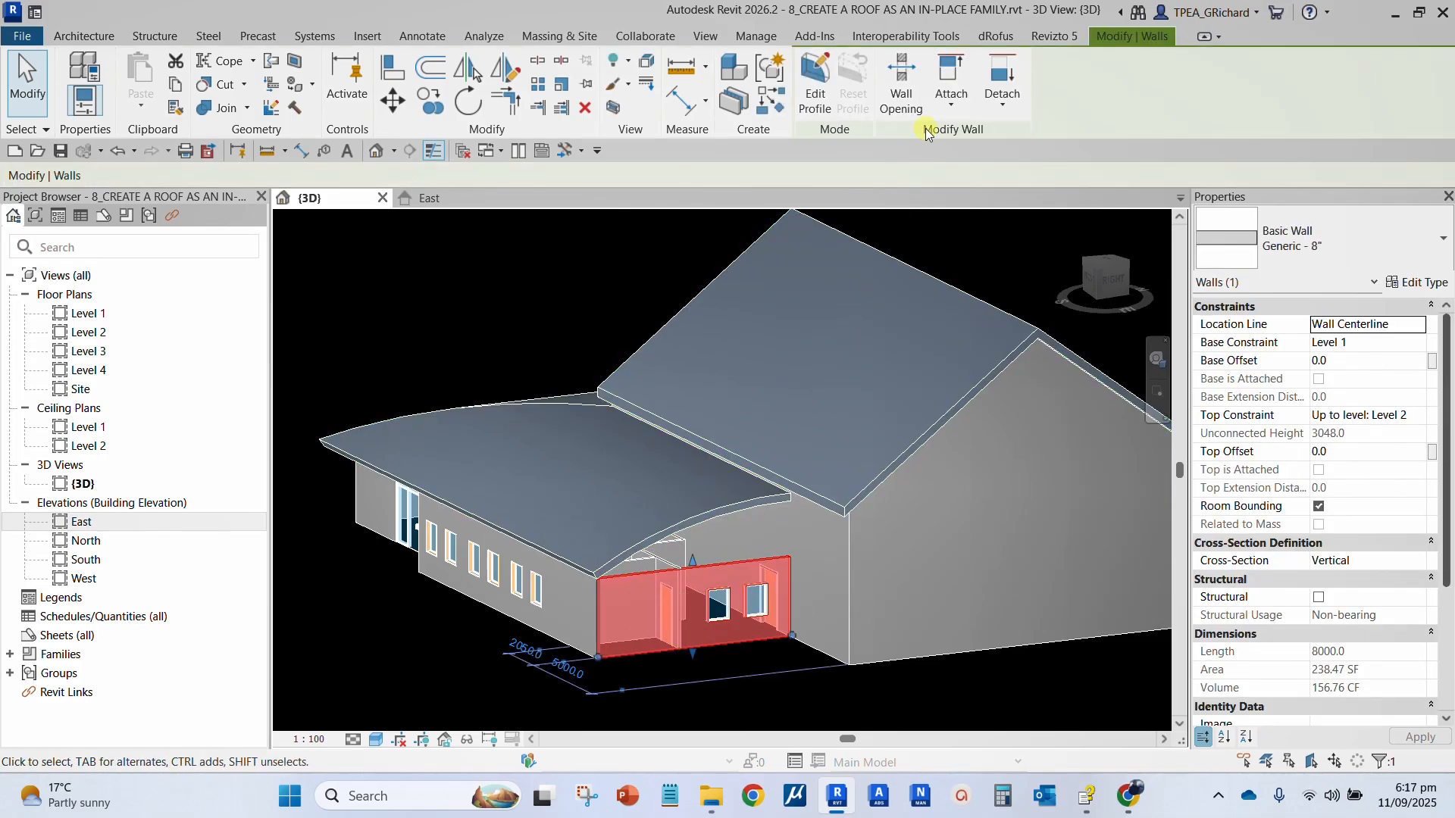
pyautogui.click(945, 110)
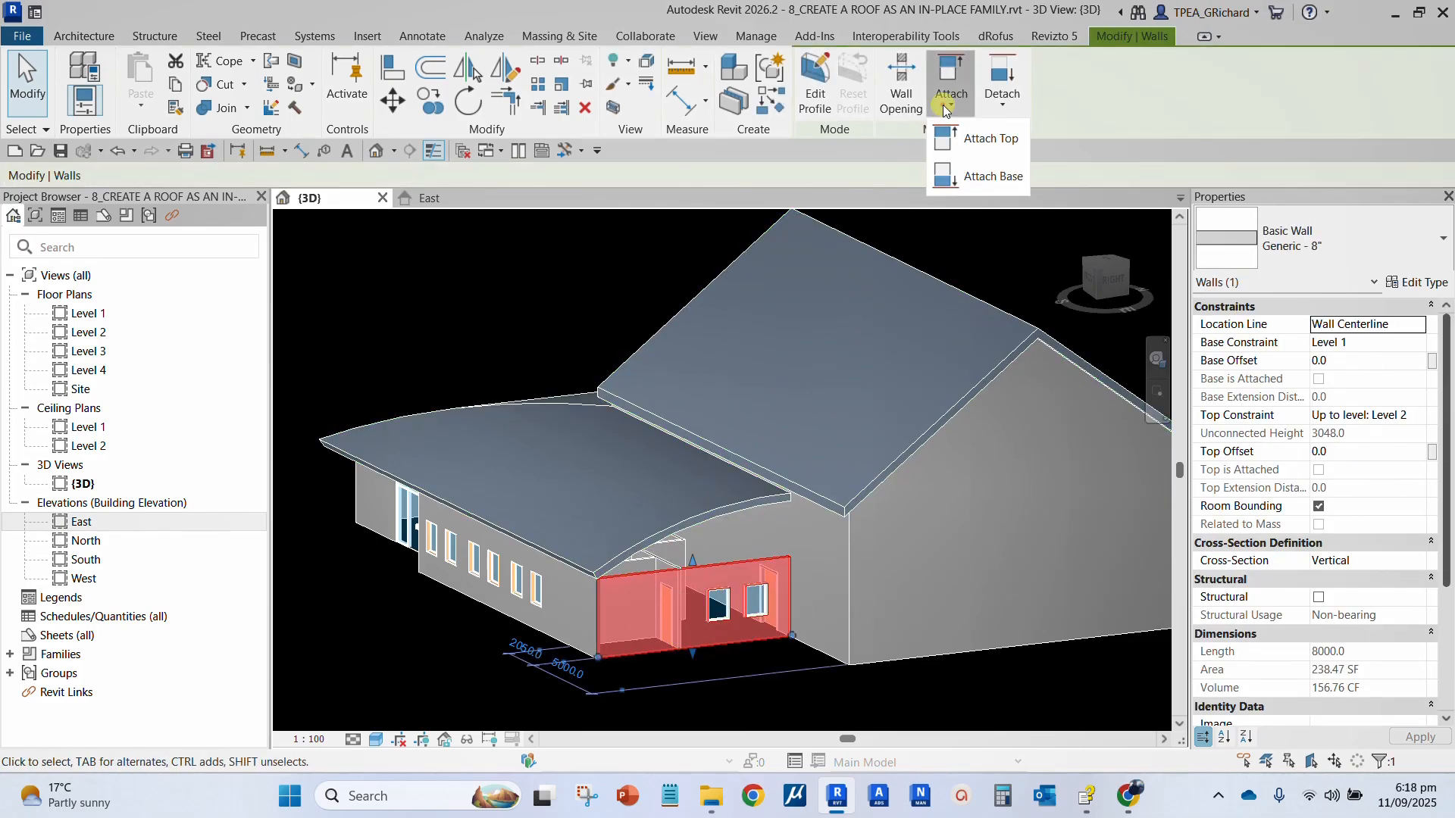
pyautogui.click(977, 144)
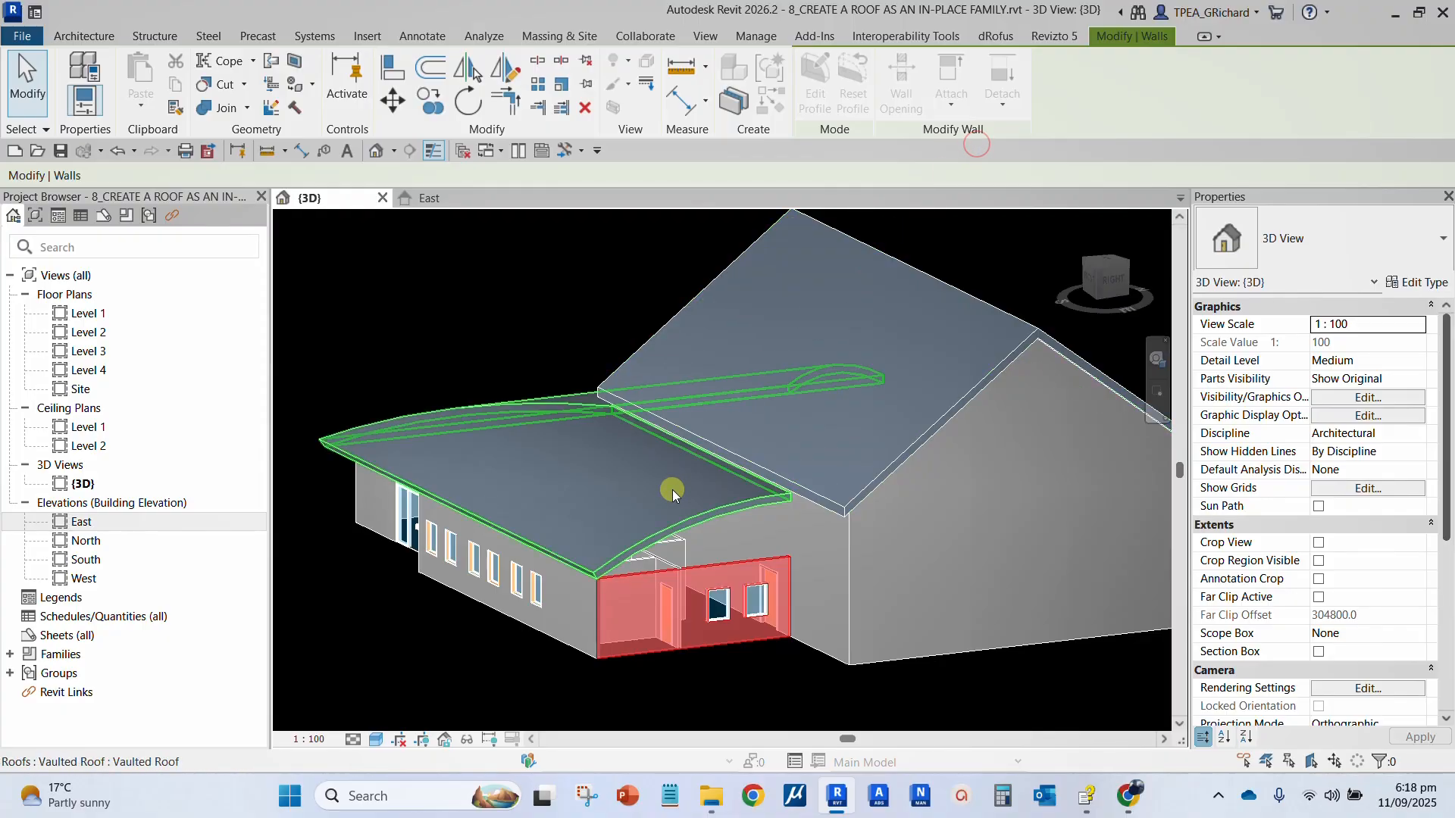
pyautogui.click(676, 525)
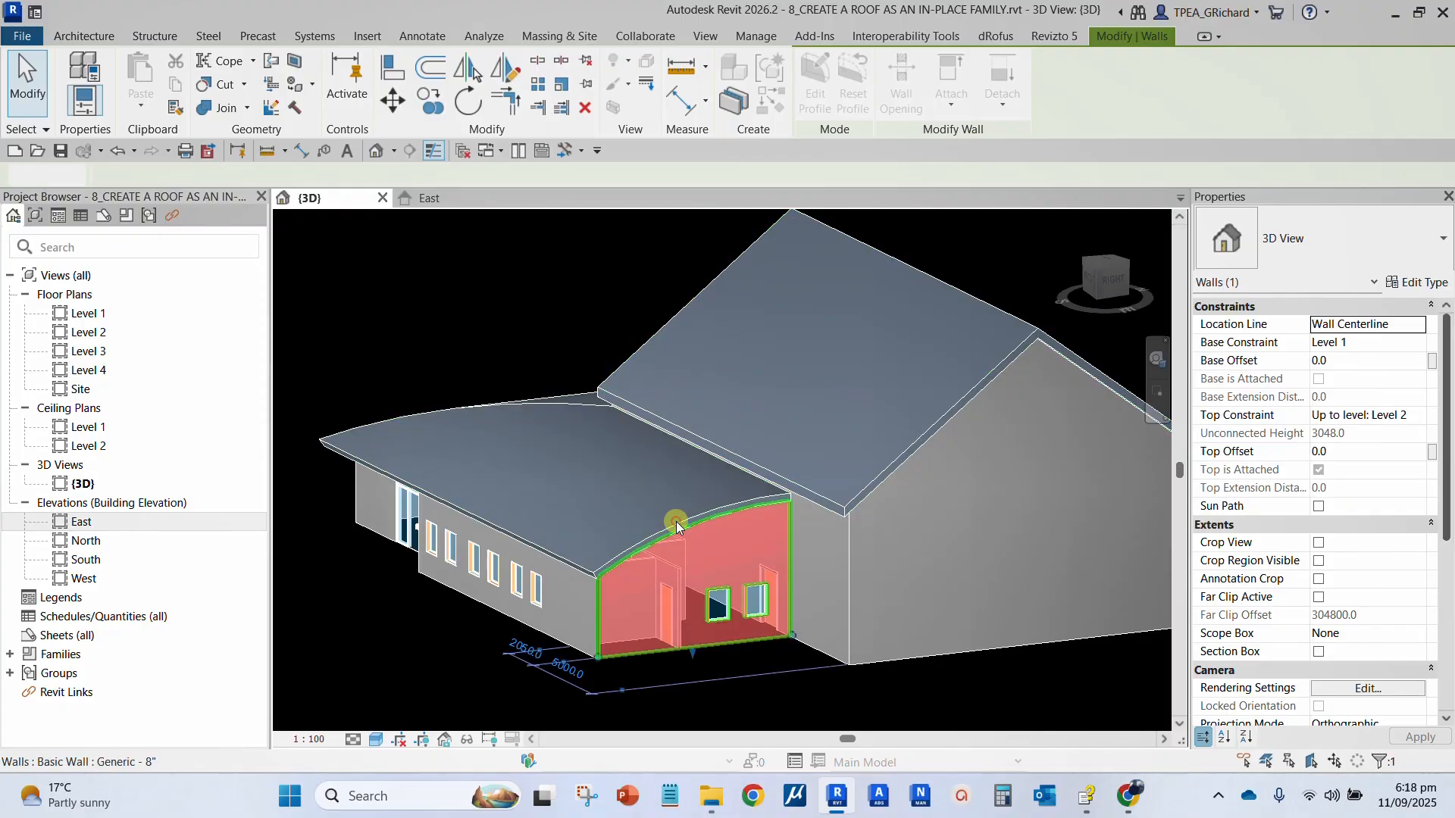
pyautogui.click(399, 667)
# - Attach the top of the west wing's north end wall to the underside of the vaulted roof and deselect the wall
pyautogui.keyDown('shift'); pyautogui.moveTo(398, 667); pyautogui.dragTo(849, 584, button='middle'); pyautogui.keyUp('shift')
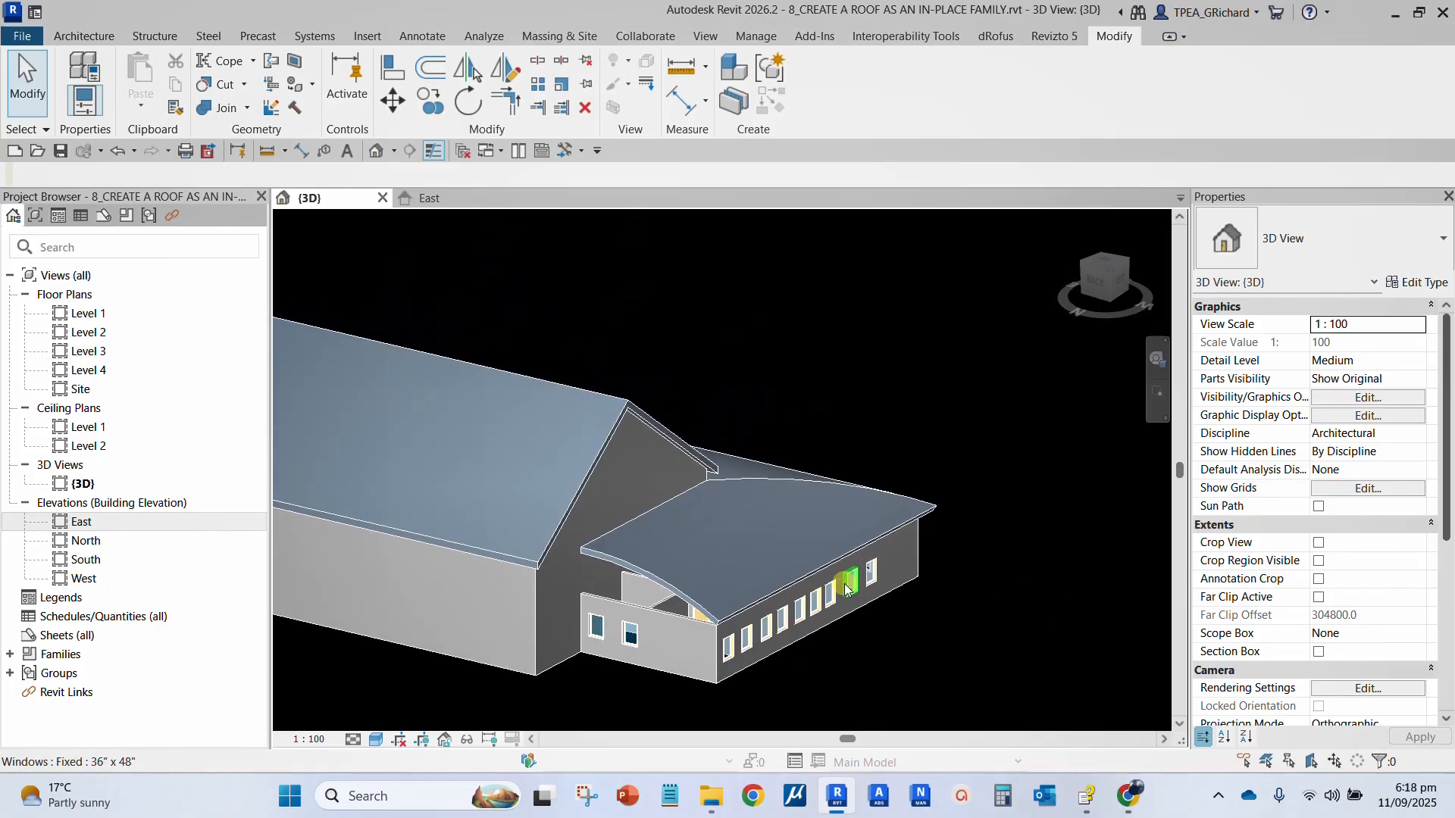
pyautogui.scroll(5, 675, 568)
pyautogui.click(620, 670)
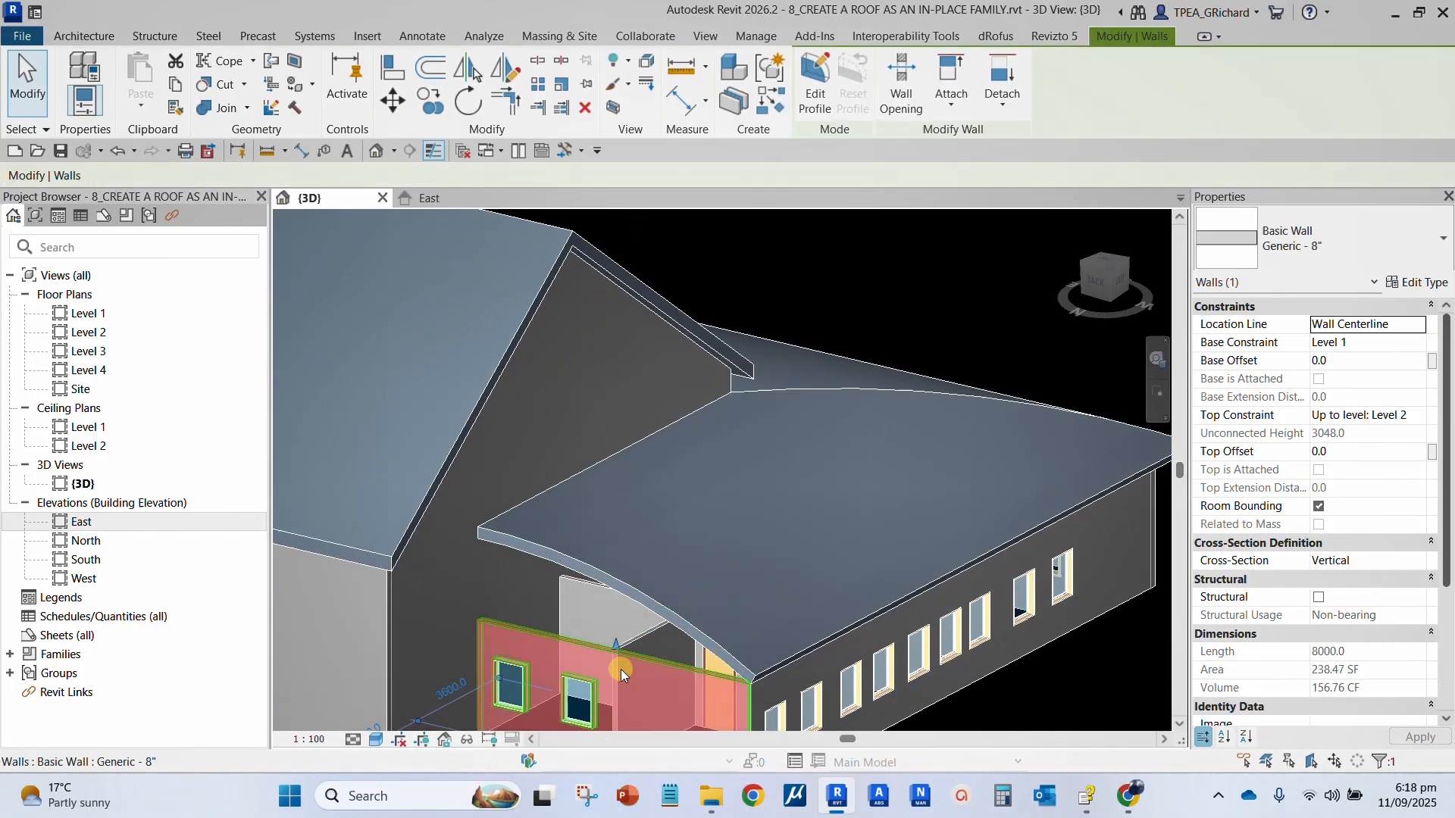
pyautogui.click(951, 104)
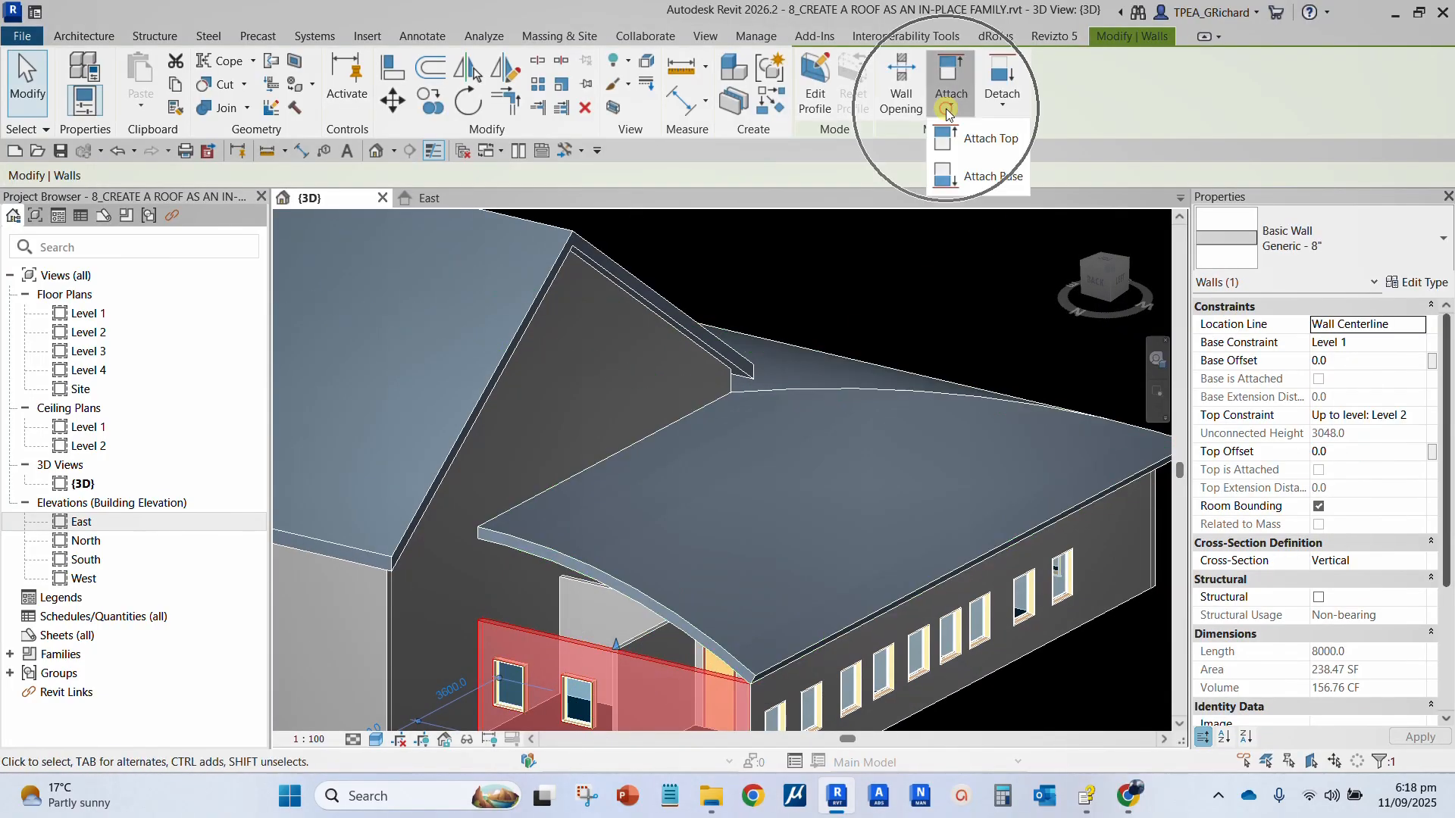
pyautogui.click(994, 149)
pyautogui.click(520, 538)
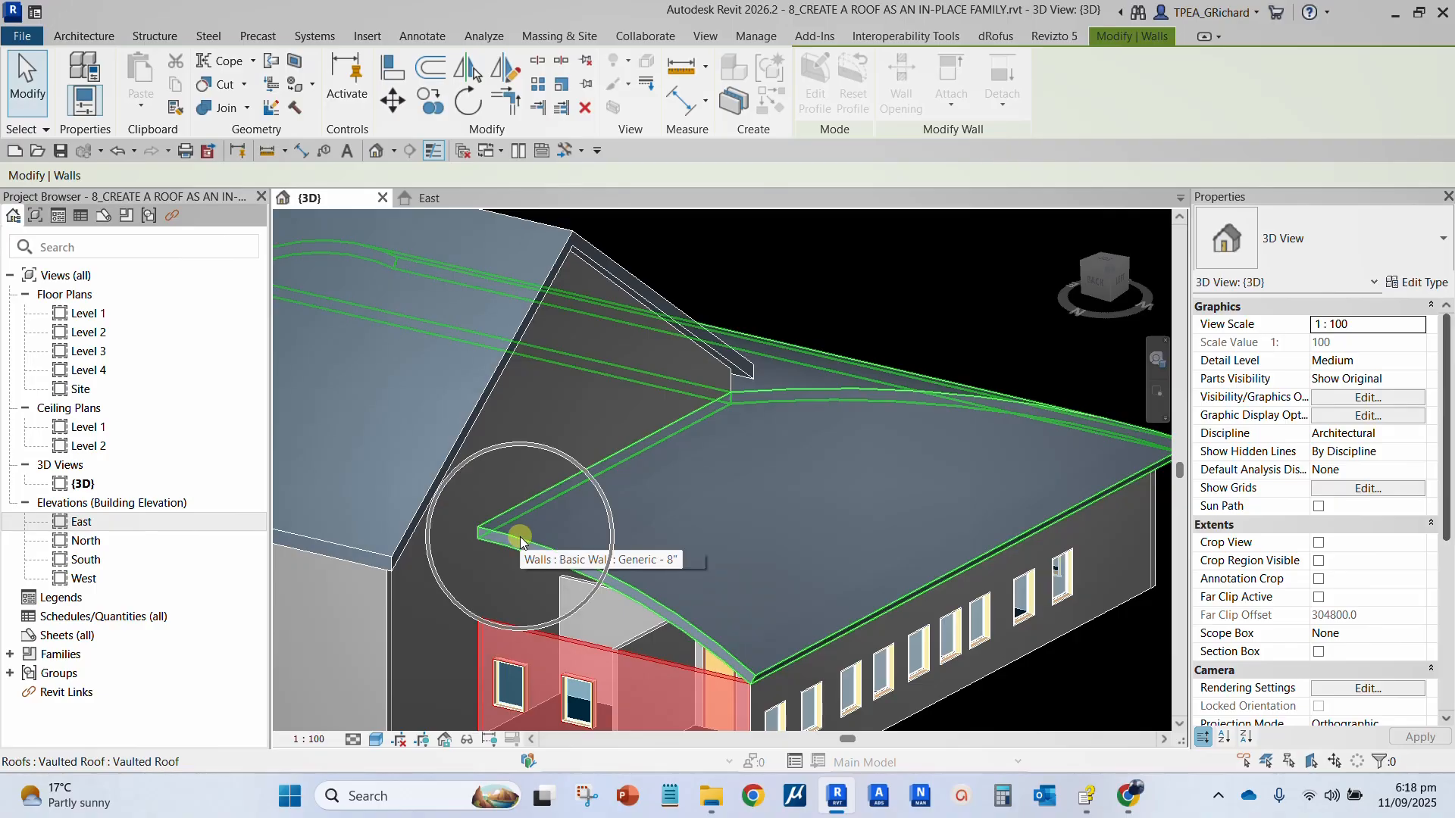
pyautogui.scroll(-6, 525, 538)
pyautogui.keyDown('shift'); pyautogui.moveTo(525, 538); pyautogui.dragTo(492, 561, button='middle'); pyautogui.keyUp('shift')
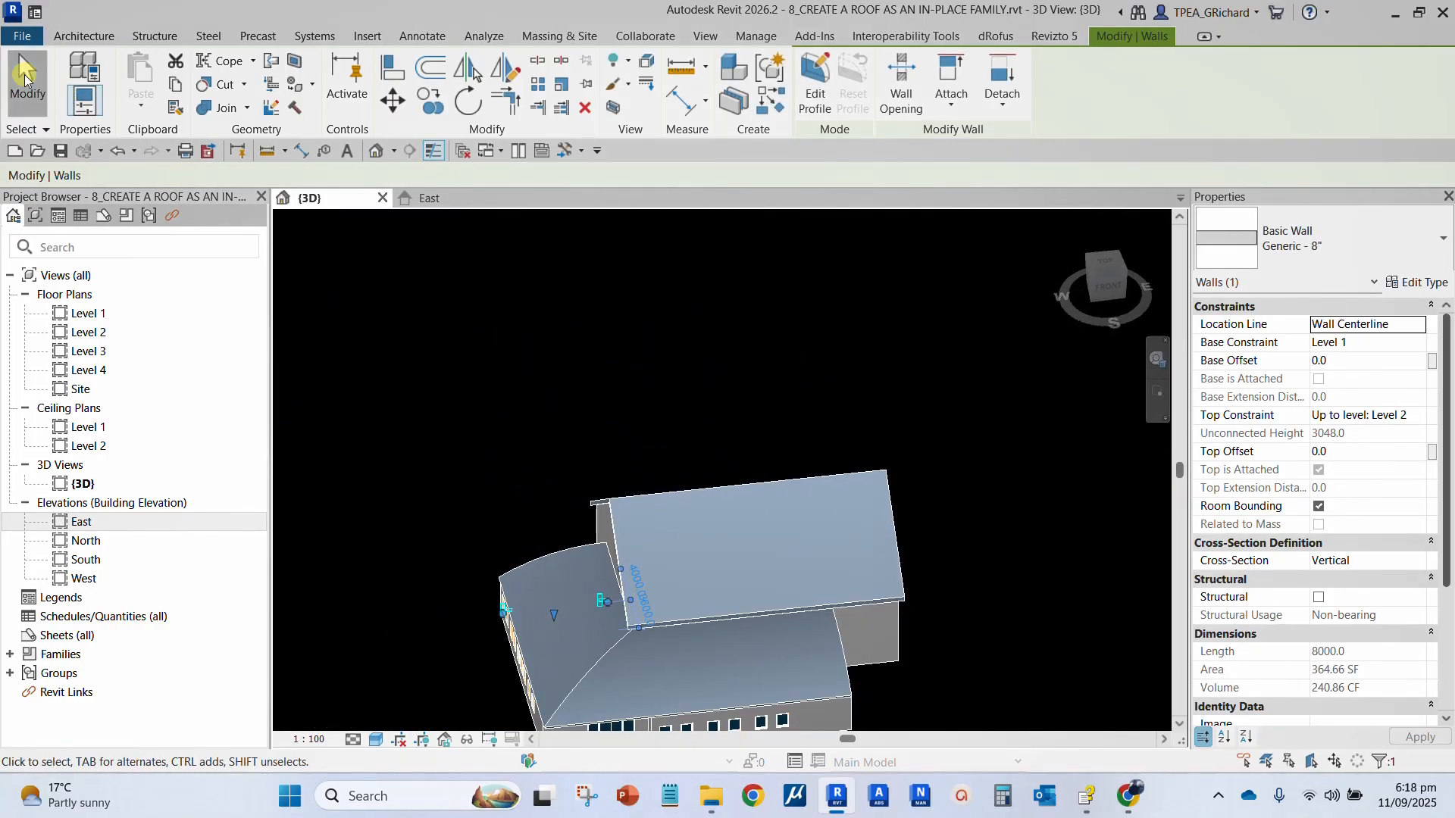
pyautogui.click(27, 82)
# - Open the vaulted roof with Edit In-Place and cancel the editing session
pyautogui.scroll(-1, 525, 401)
pyautogui.keyDown('shift'); pyautogui.moveTo(705, 580); pyautogui.dragTo(515, 537, button='middle'); pyautogui.keyUp('shift')
pyautogui.scroll(3, 477, 602)
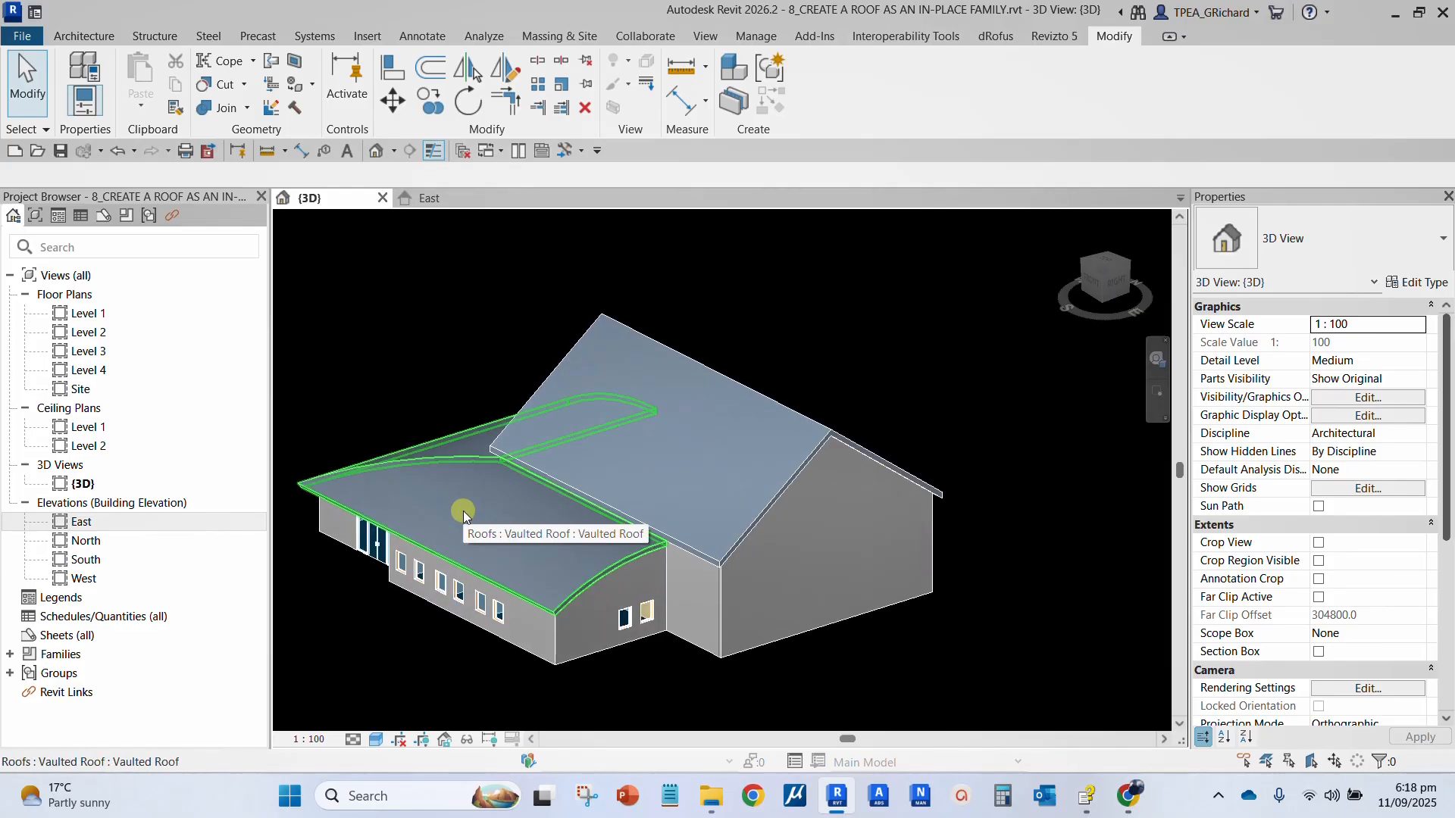
pyautogui.keyDown('shift'); pyautogui.moveTo(462, 511); pyautogui.dragTo(693, 490, button='middle'); pyautogui.keyUp('shift')
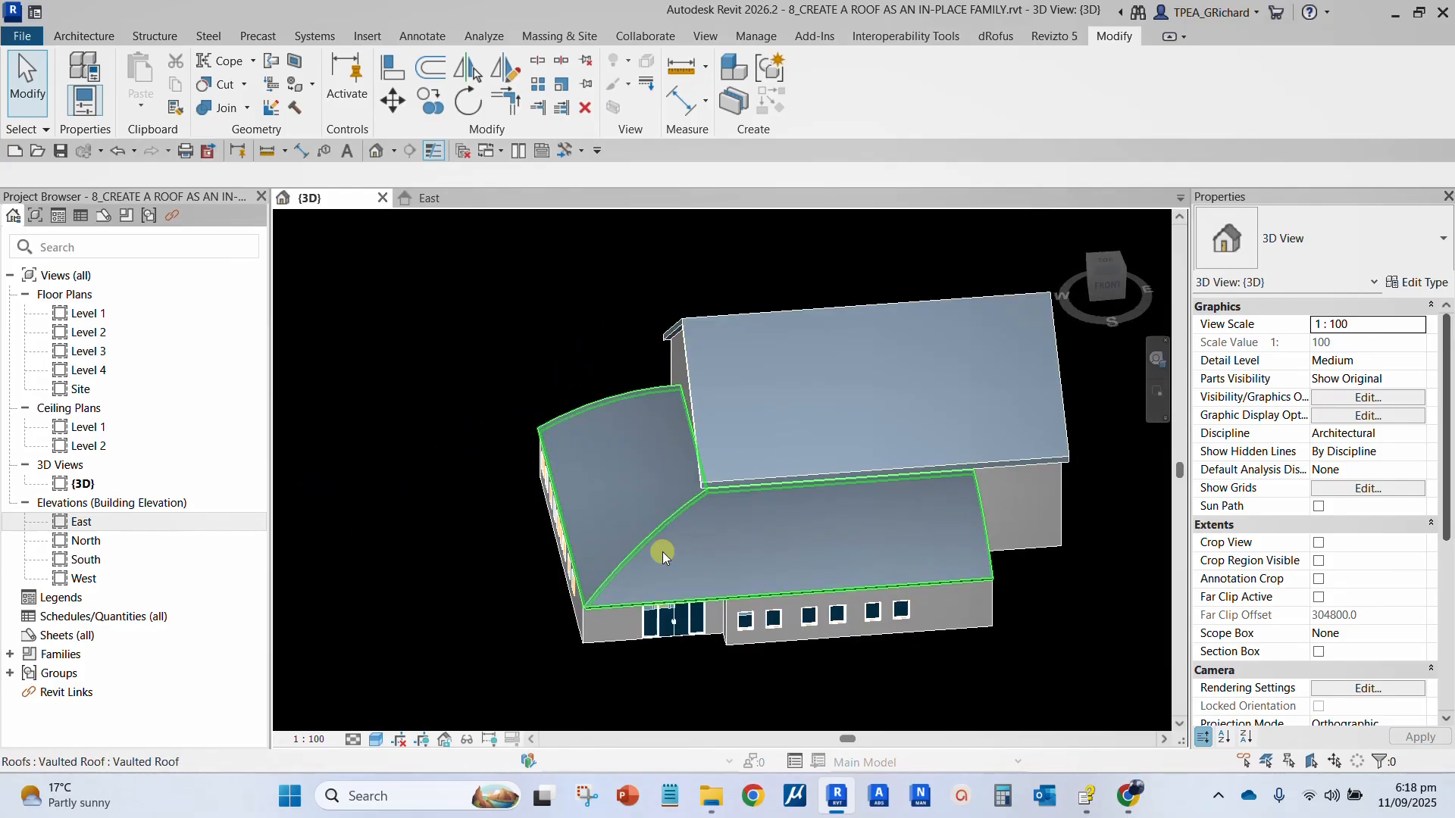
pyautogui.click(707, 529)
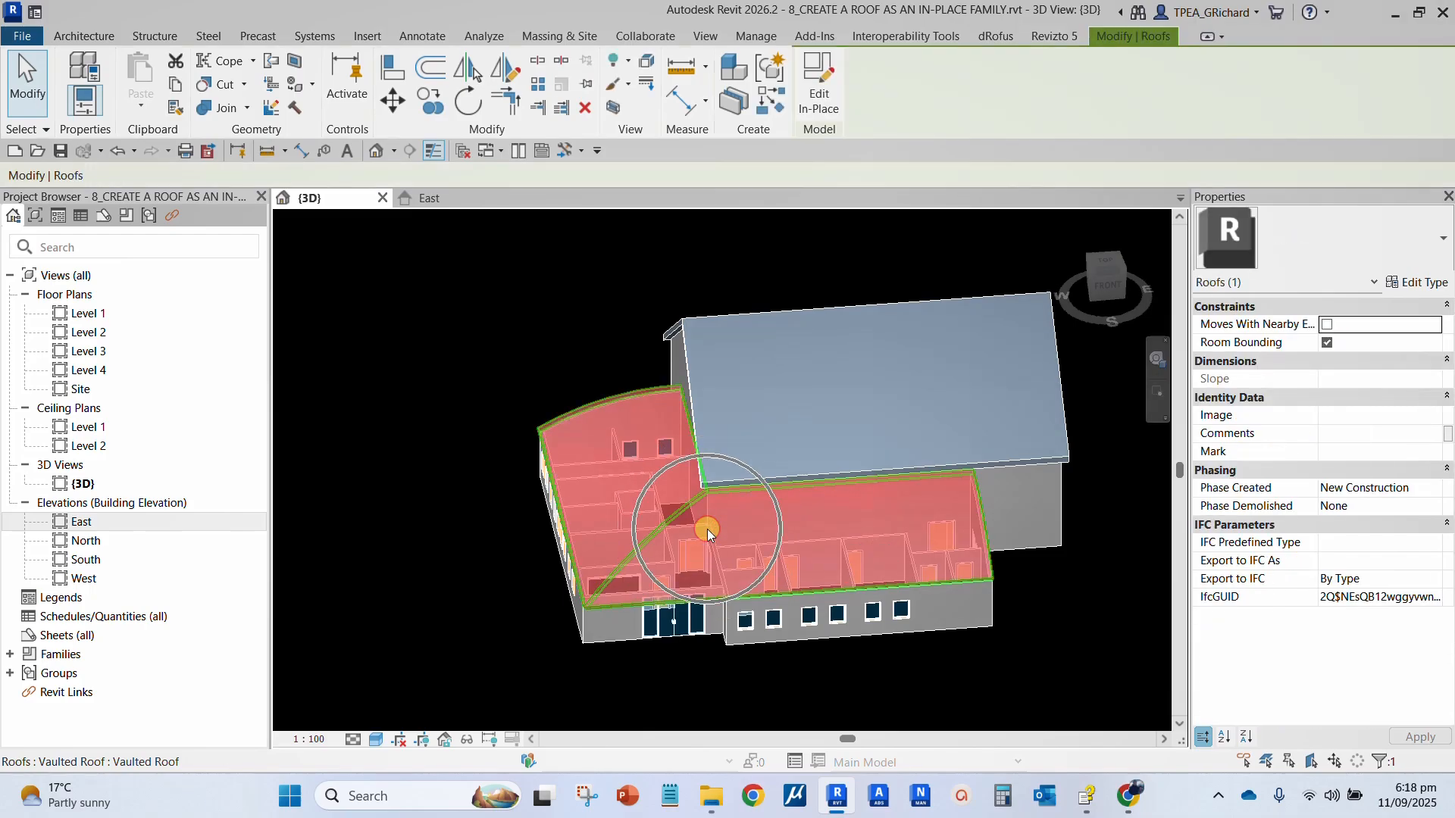
pyautogui.click(837, 100)
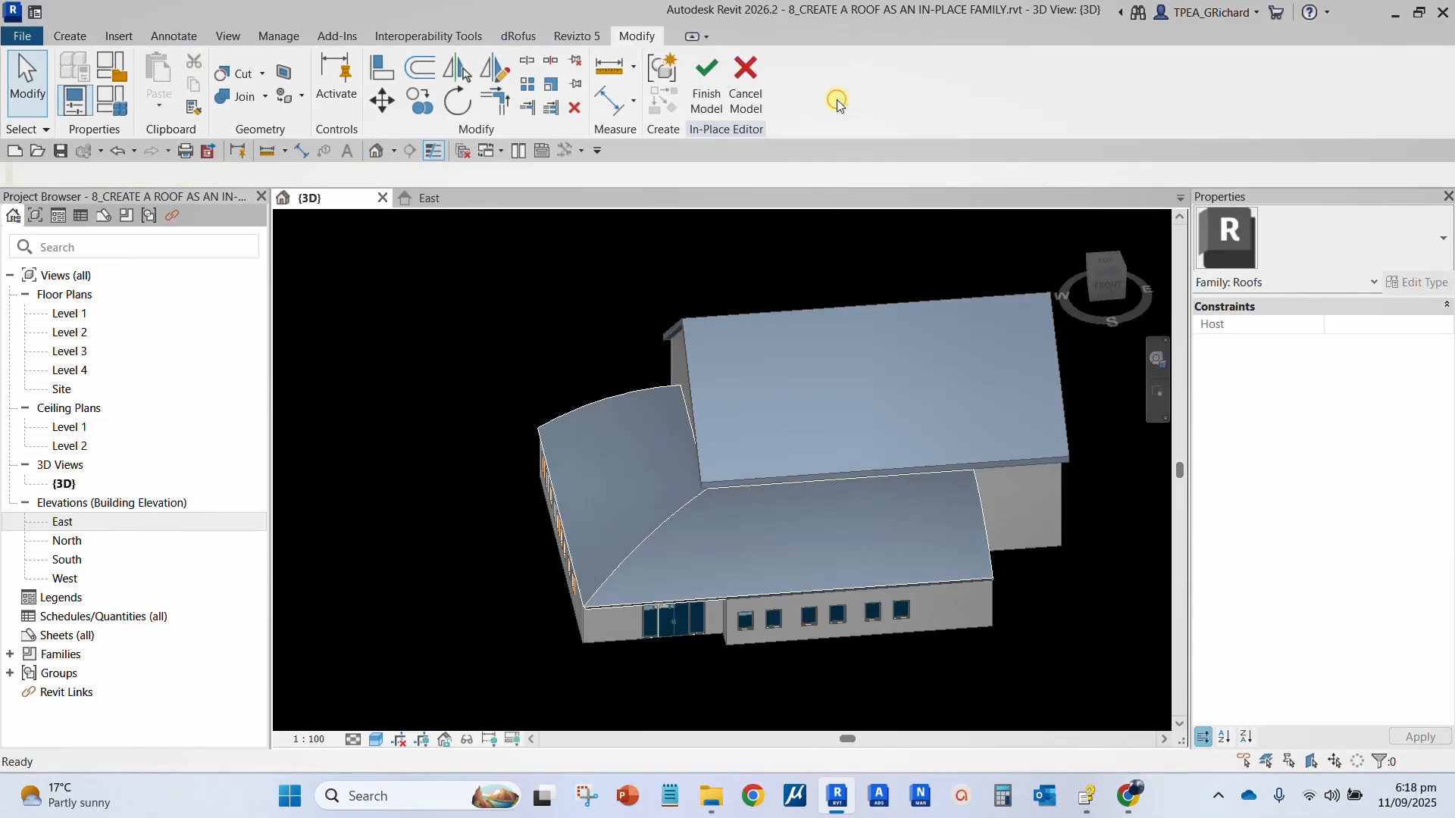
pyautogui.click(746, 83)
# - View the finished building isometrically from its southwest corner
pyautogui.scroll(-1, 751, 349)
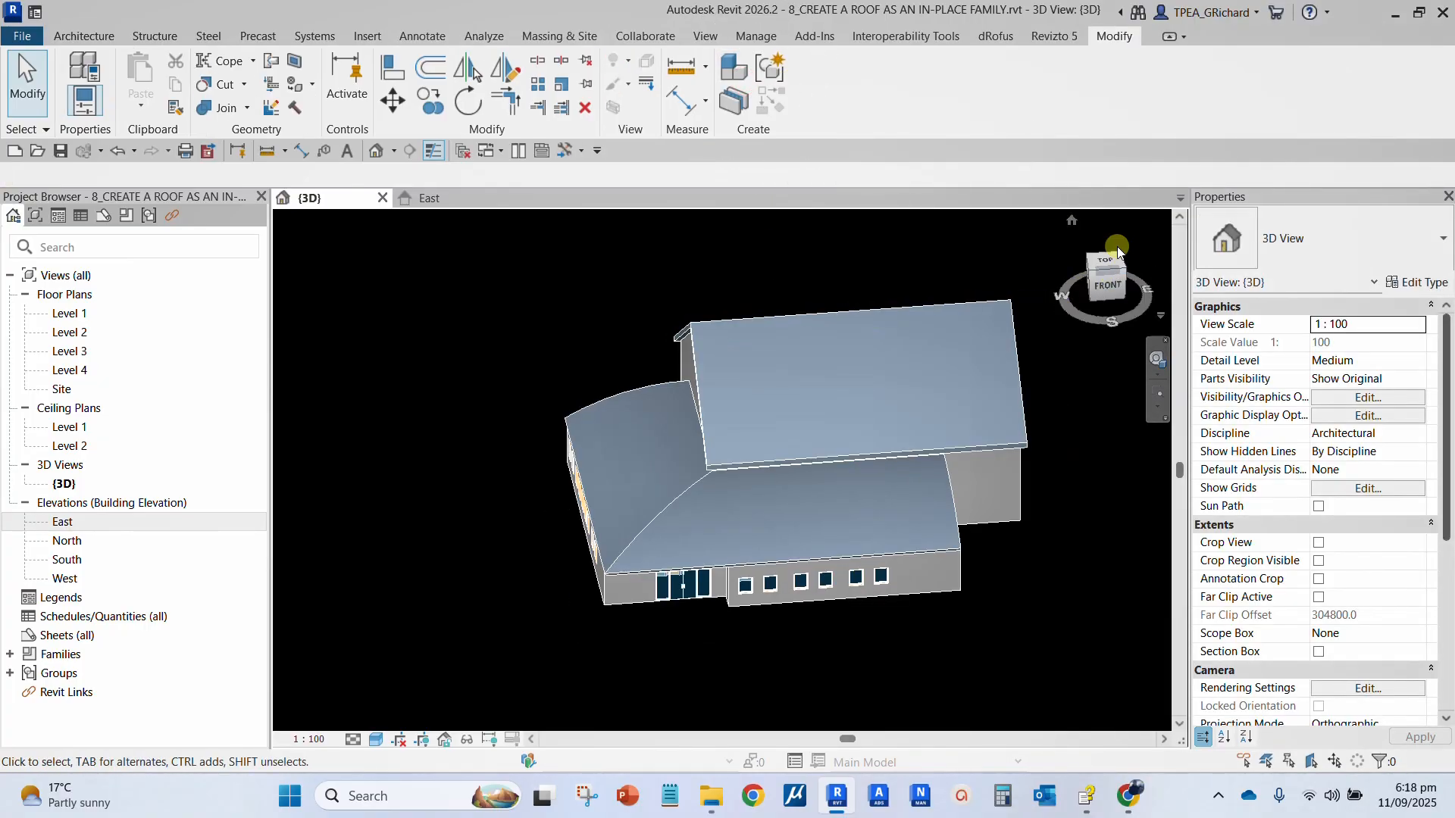
pyautogui.click(1091, 279)
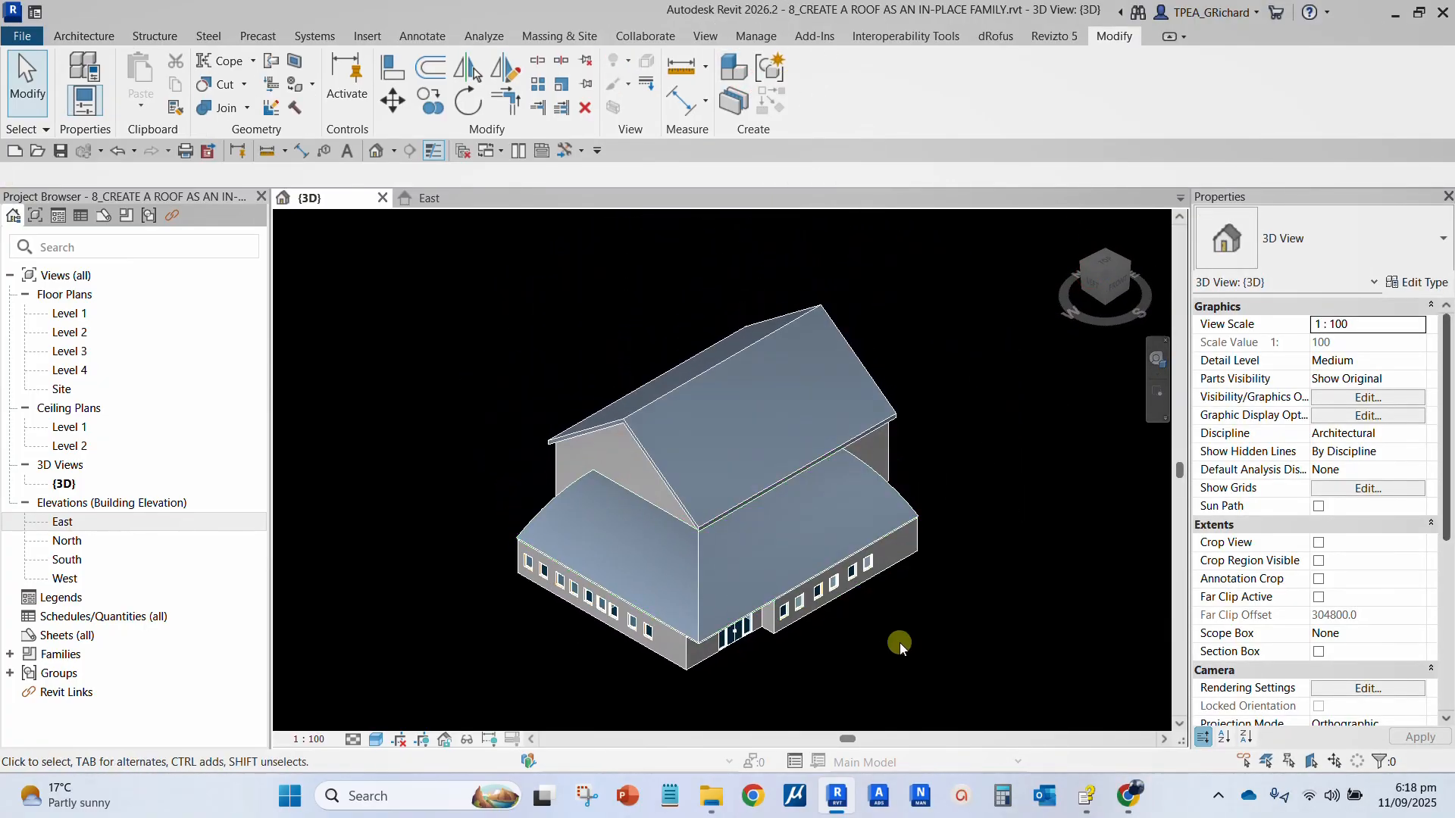